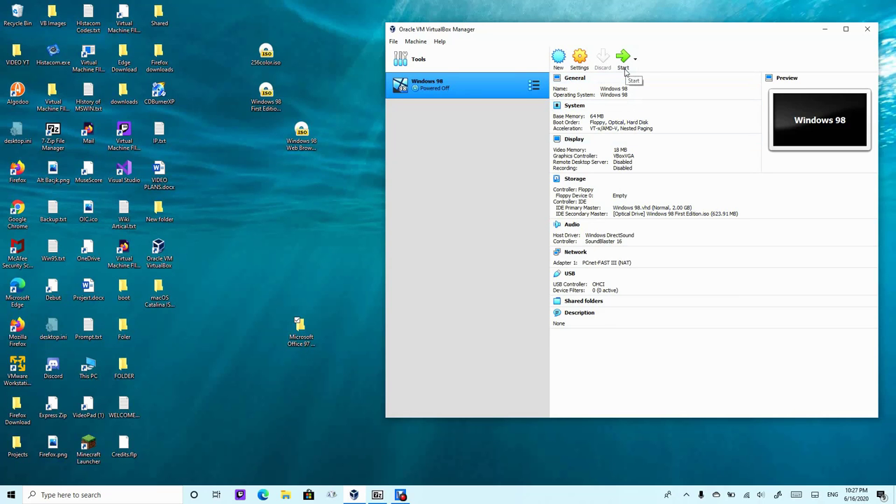
Start the Windows 98 virtual machine, boot it from the hard disk and log on with the password field left blank.
{"action": "left_click_drag", "start_coordinate": [532, 35], "coordinate": [508, 4]}
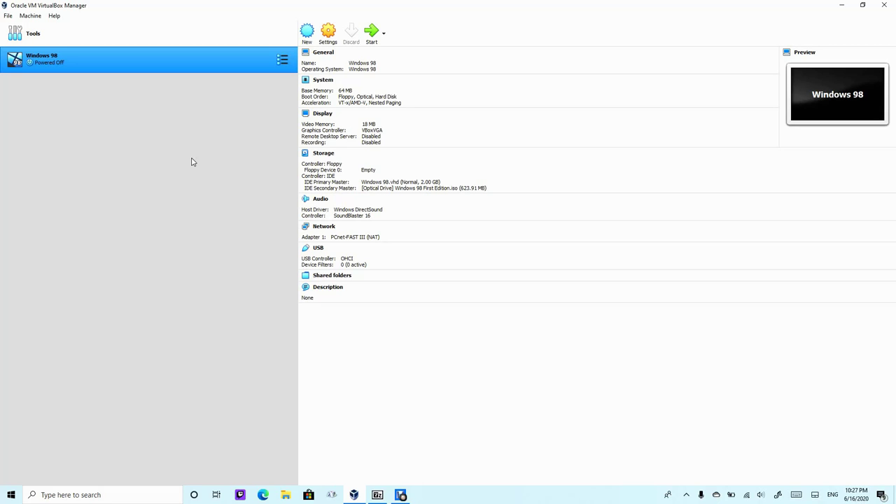
{"action": "left_click", "coordinate": [371, 35]}
{"action": "left_click", "coordinate": [369, 36]}
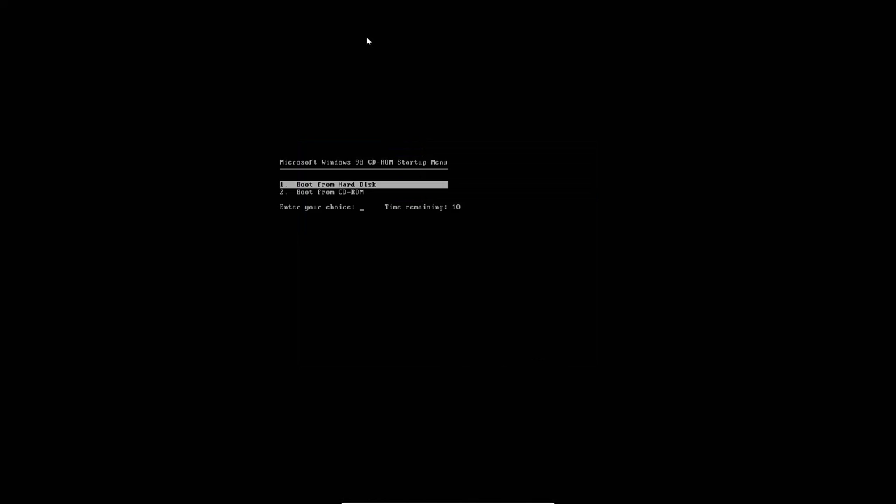
{"action": "key", "text": "Return"}
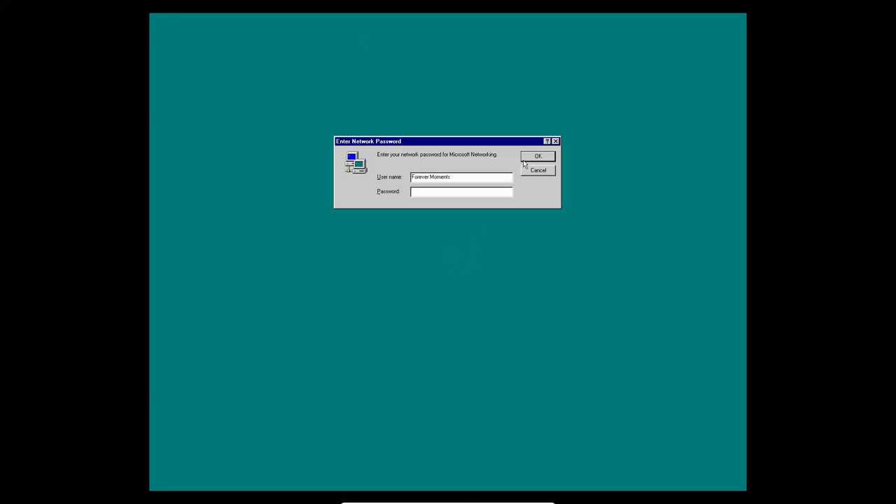
{"action": "left_click", "coordinate": [525, 157]}
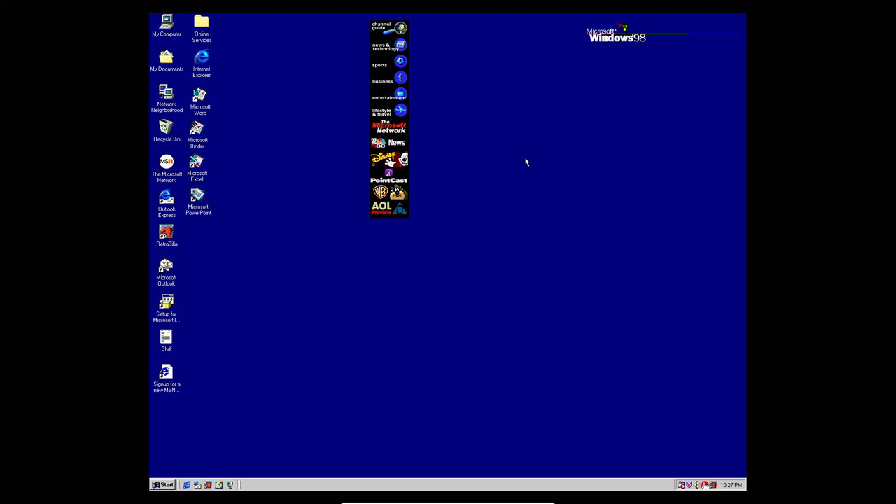
Open The Microsoft Network over the existing LAN connection and continue running scripts on the page.
{"action": "left_click_drag", "start_coordinate": [230, 132], "coordinate": [649, 446]}
{"action": "double_click", "coordinate": [163, 175]}
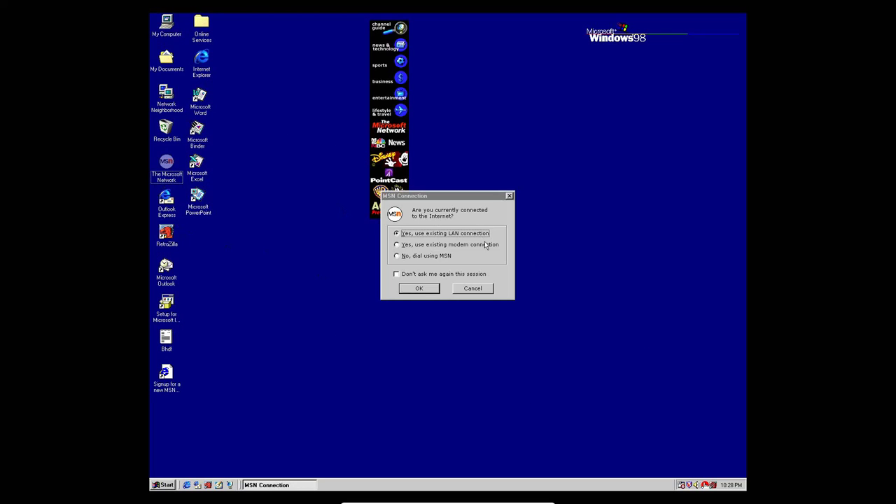
{"action": "left_click", "coordinate": [430, 287]}
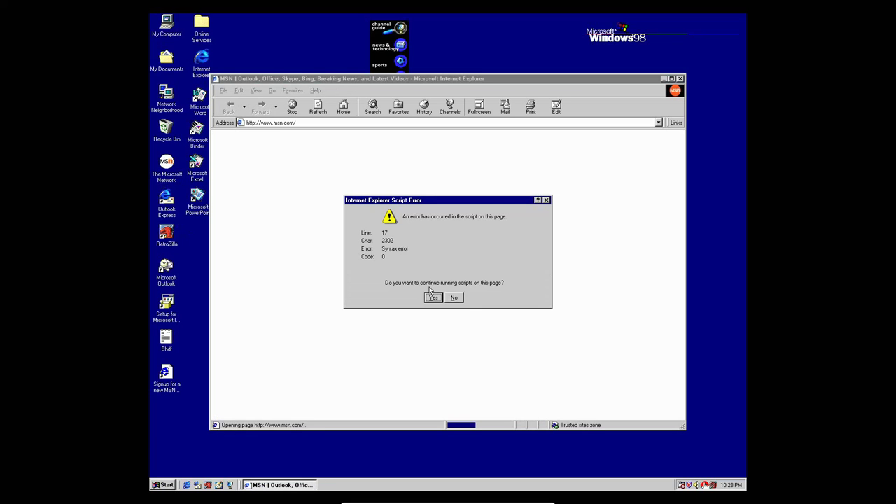
{"action": "left_click", "coordinate": [433, 298]}
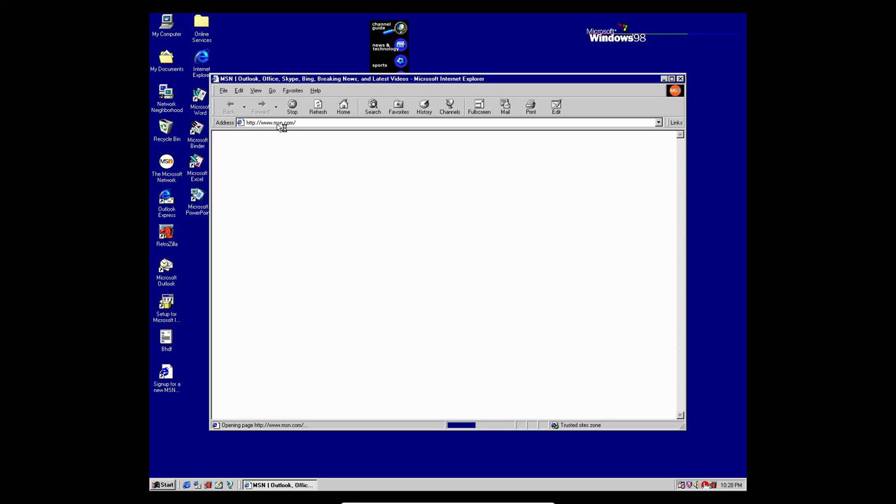
Force the MSN Internet Explorer window to close by ending its task.
{"action": "key", "text": "ctrl+alt+Delete"}
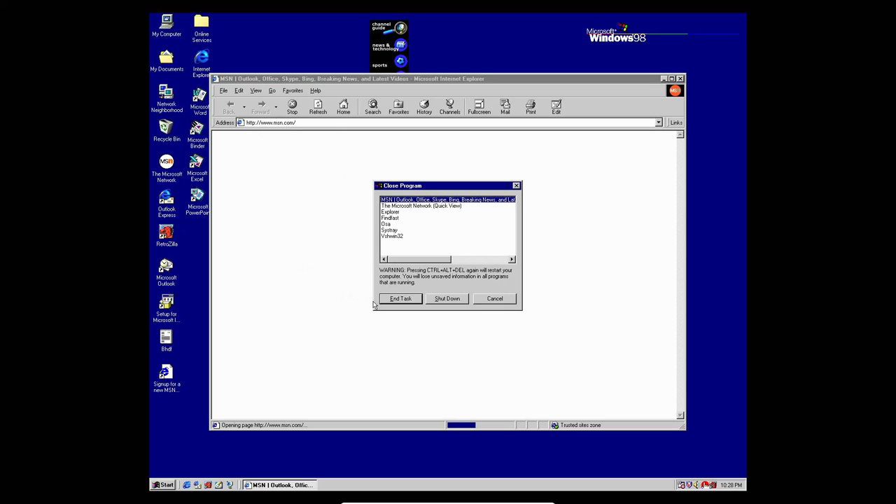
{"action": "left_click", "coordinate": [408, 300]}
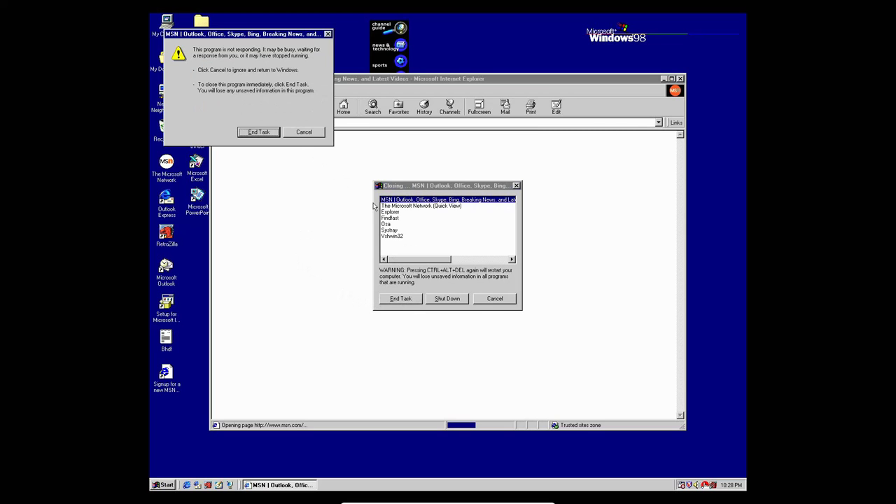
{"action": "left_click", "coordinate": [271, 135]}
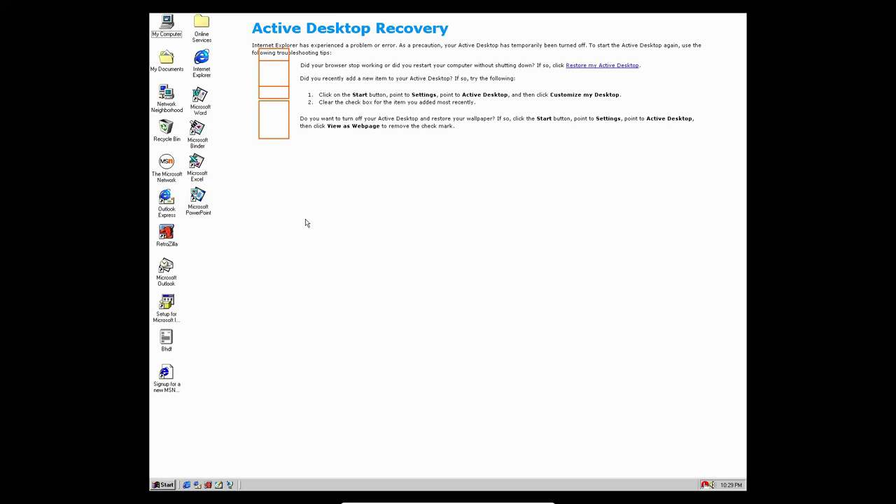
Turn off the web page view of the Active Desktop.
{"action": "right_click", "coordinate": [306, 222]}
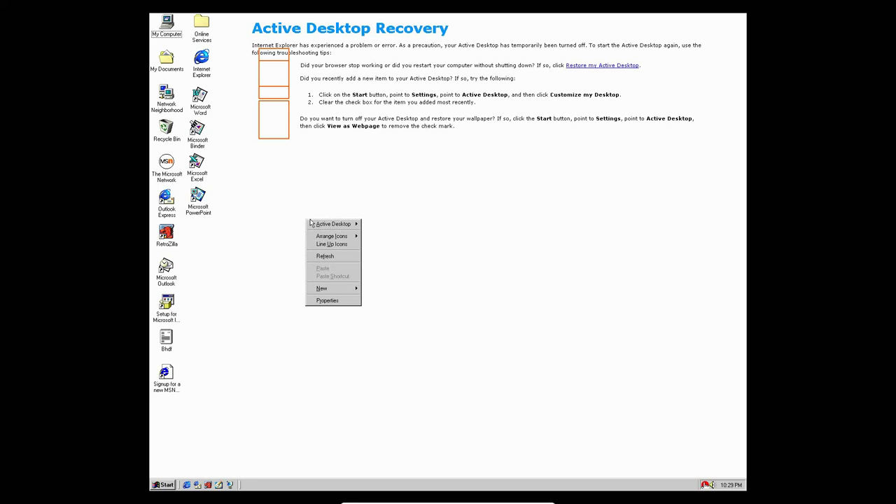
{"action": "mouse_move", "coordinate": [315, 225]}
{"action": "left_click", "coordinate": [417, 225]}
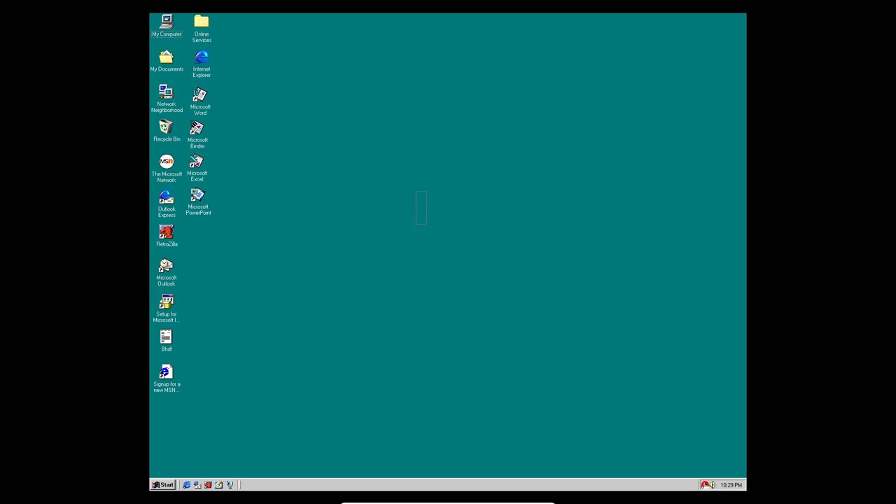
{"action": "left_click_drag", "start_coordinate": [350, 210], "coordinate": [542, 193]}
Restart Windows 98 through its shutdown options.
{"action": "left_click", "coordinate": [157, 486]}
{"action": "left_click", "coordinate": [165, 485]}
{"action": "left_click", "coordinate": [168, 485]}
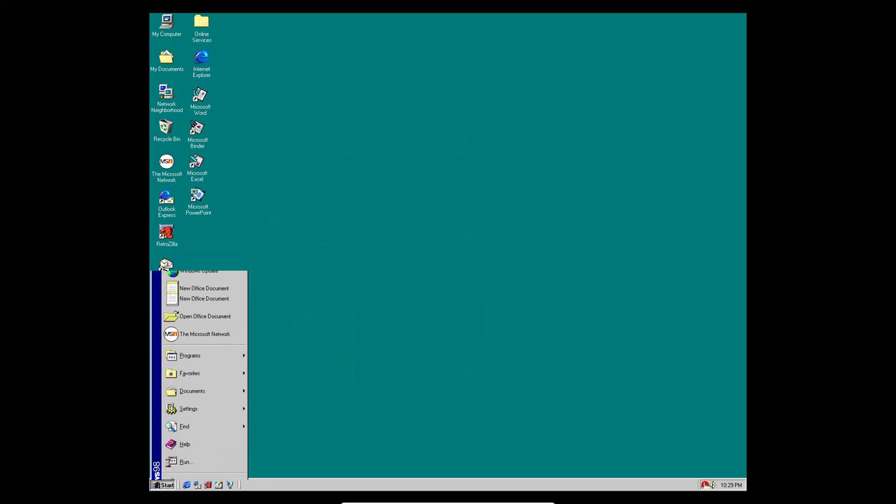
{"action": "left_click", "coordinate": [189, 475]}
{"action": "left_click", "coordinate": [417, 233]}
{"action": "left_click", "coordinate": [417, 256]}
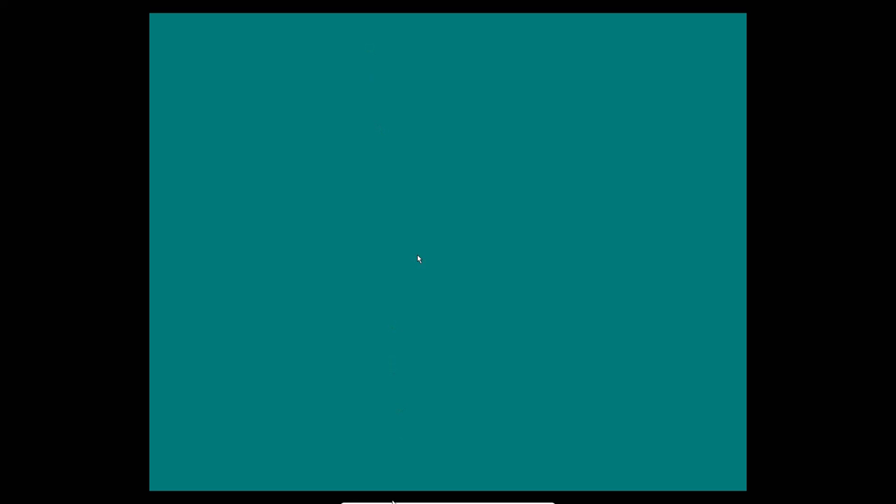
Boot the restarted machine from the hard disk and accept the network logon with a blank password.
{"action": "left_click", "coordinate": [381, 498]}
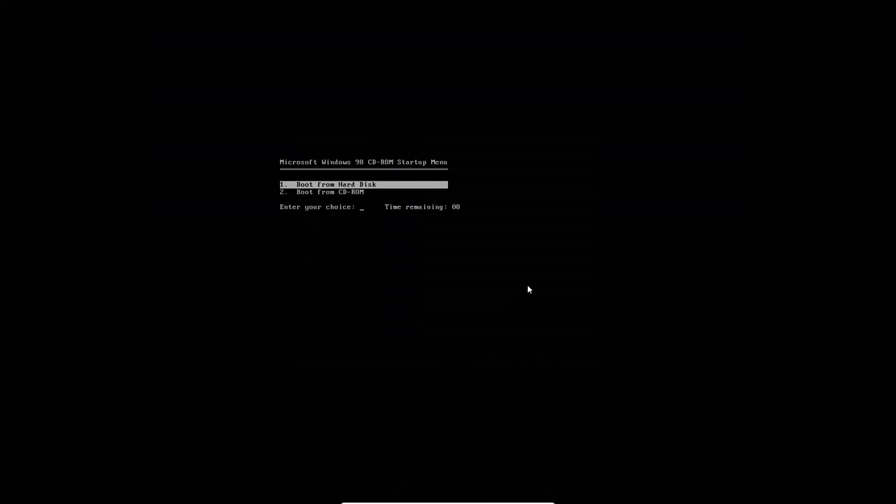
{"action": "key", "text": "Return"}
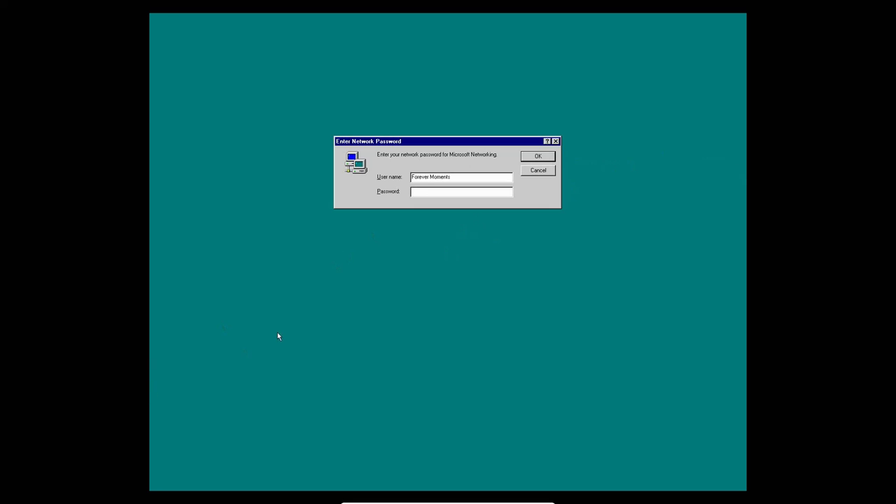
{"action": "key", "text": "Return"}
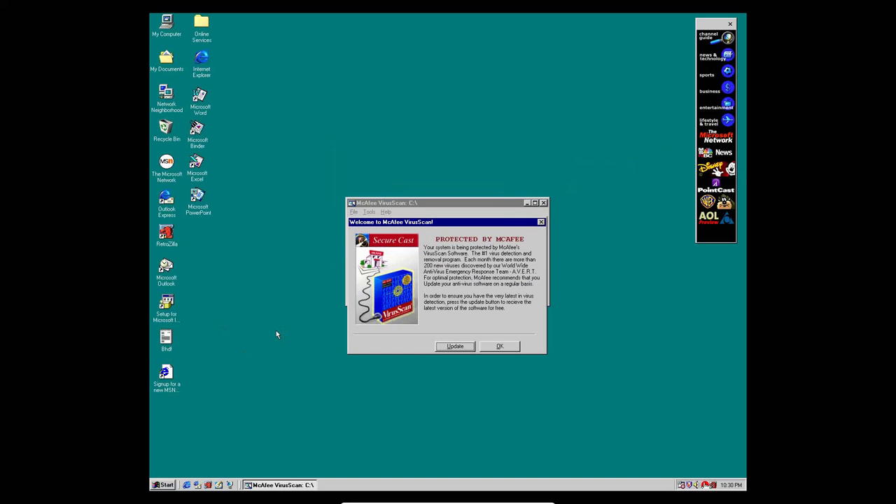
Try to update McAfee VirusScan from its welcome dialog, then cancel the user registration form.
{"action": "left_click", "coordinate": [468, 347]}
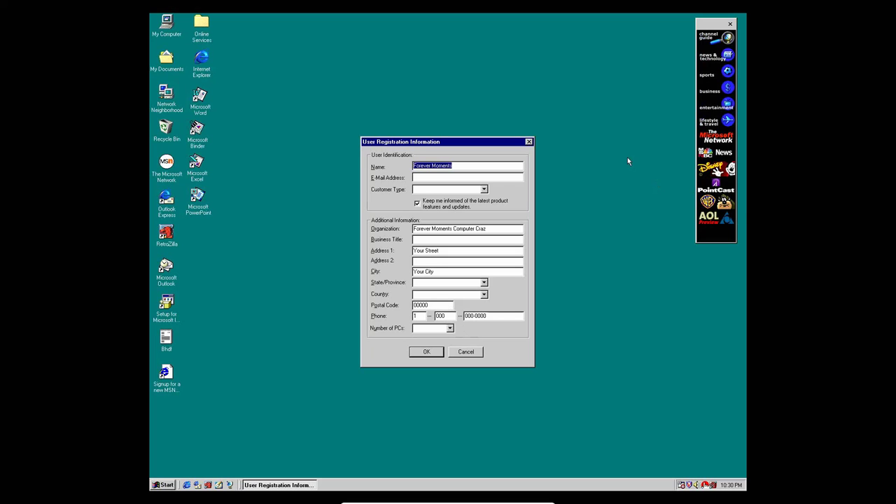
{"action": "left_click", "coordinate": [467, 352]}
{"action": "left_click_drag", "start_coordinate": [262, 376], "coordinate": [257, 388]}
{"action": "left_click_drag", "start_coordinate": [254, 142], "coordinate": [200, 371]}
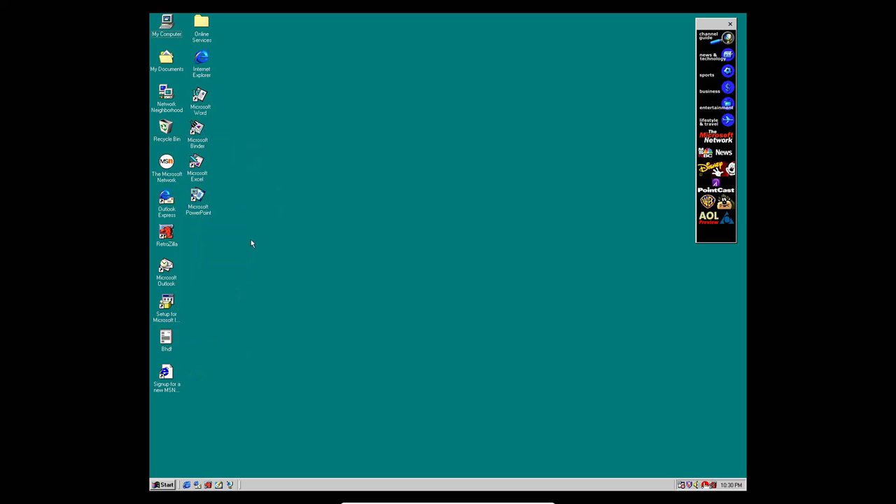
{"action": "left_click_drag", "start_coordinate": [255, 208], "coordinate": [228, 360]}
Launch Microsoft Outlook and try to close the Location Information dialog without entering an area code.
{"action": "double_click", "coordinate": [162, 274]}
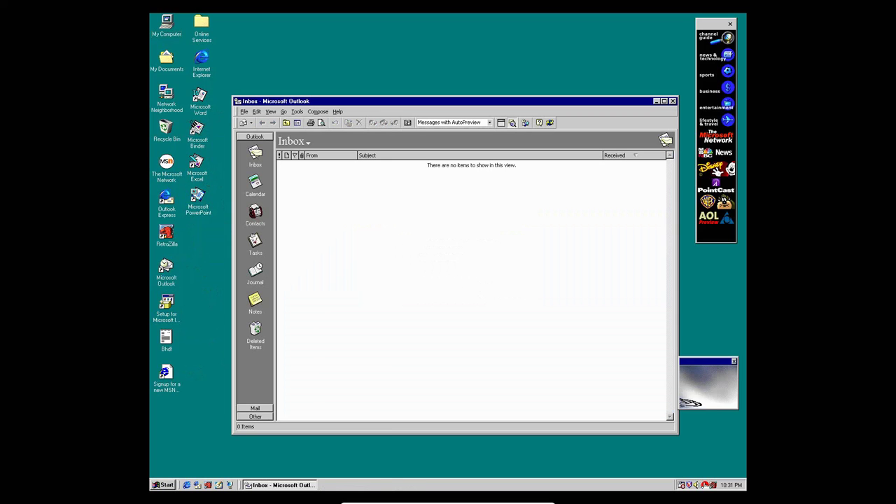
{"action": "left_click", "coordinate": [162, 279]}
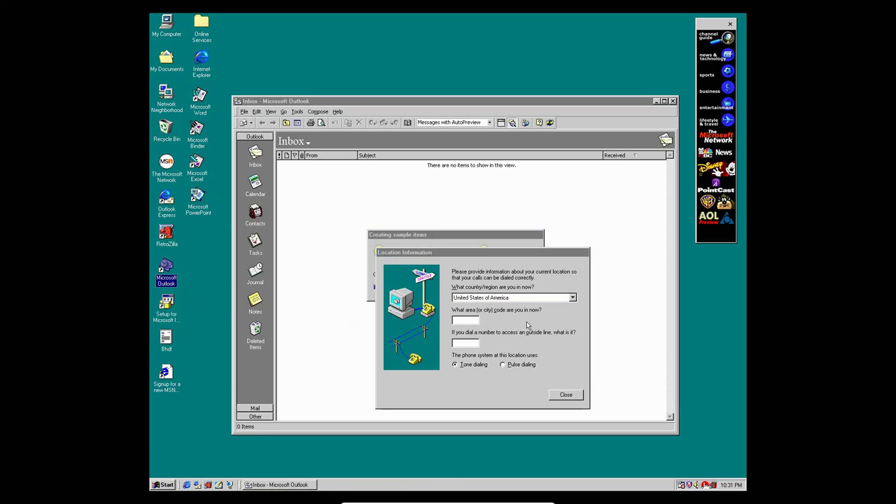
{"action": "left_click", "coordinate": [568, 395]}
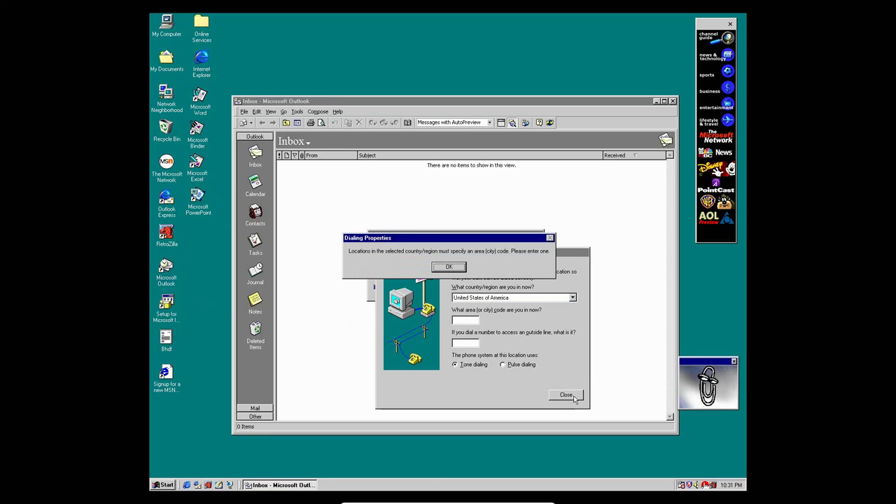
{"action": "left_click", "coordinate": [444, 270]}
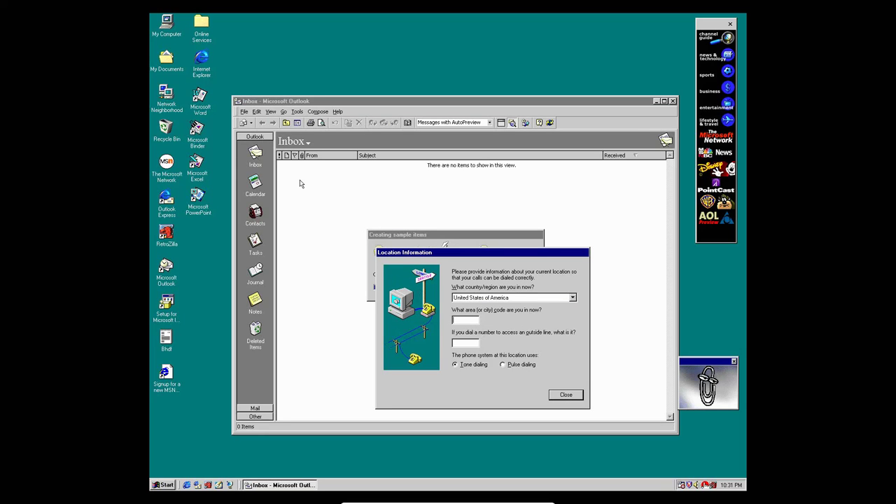
Force Microsoft Outlook to close by ending the Inbox task.
{"action": "key", "text": "ctrl+alt+Delete"}
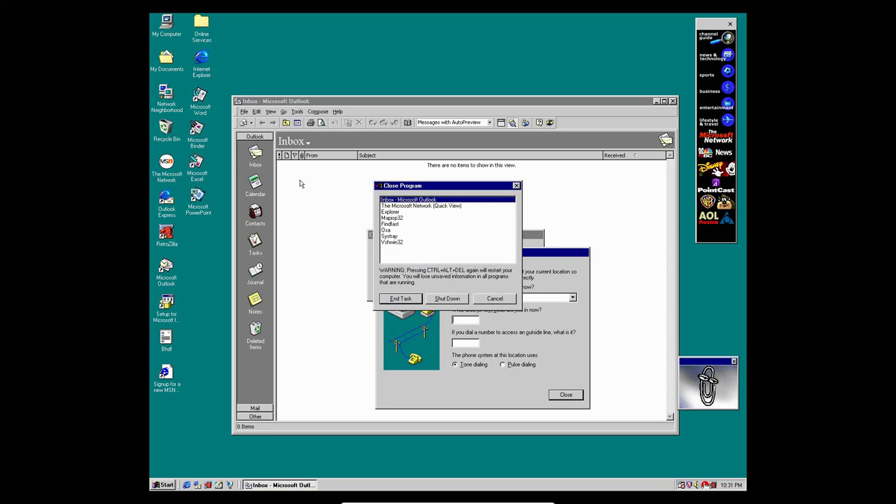
{"action": "left_click", "coordinate": [420, 298]}
{"action": "left_click", "coordinate": [268, 133]}
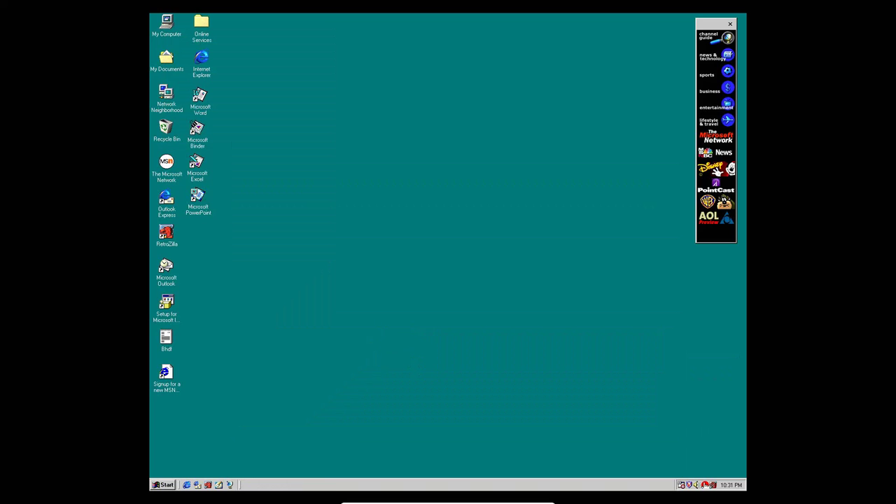
Launch Microsoft Word and dismiss the Office Assistant's welcome by choosing to start using Microsoft Word.
{"action": "double_click", "coordinate": [199, 105]}
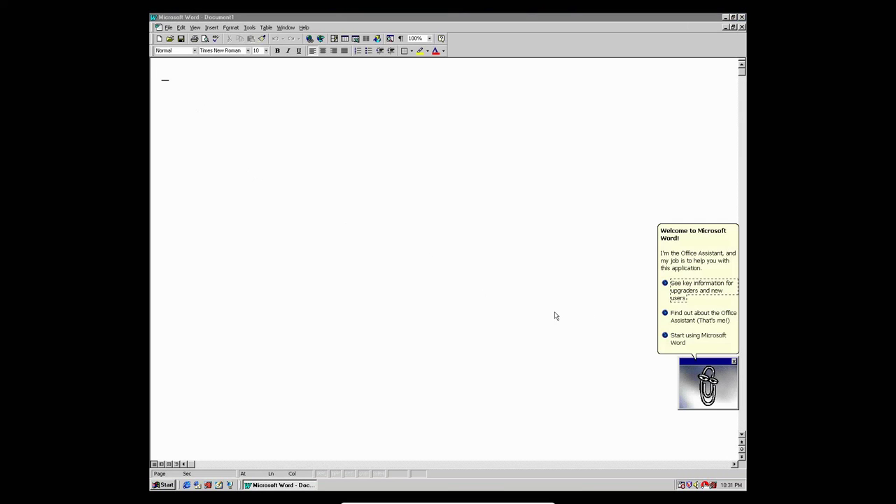
{"action": "left_click", "coordinate": [686, 340]}
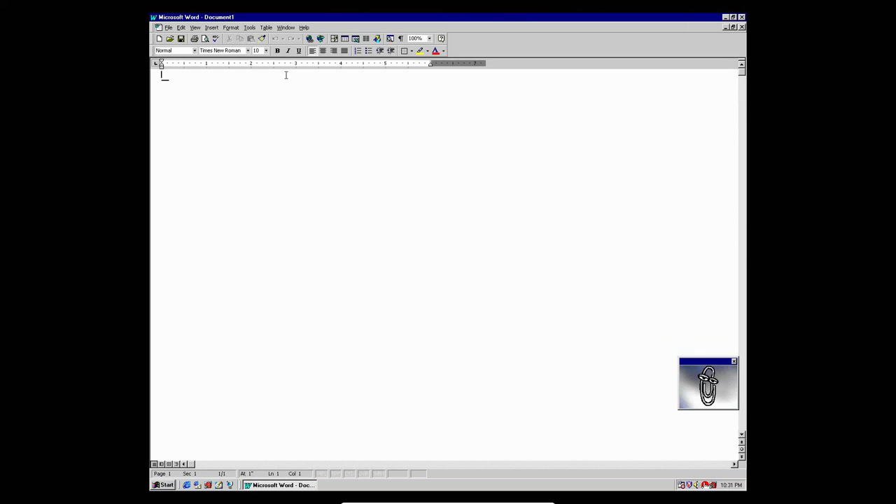
{"action": "left_click", "coordinate": [692, 368]}
{"action": "left_click", "coordinate": [565, 392]}
Write three lines in the blank document: "A new doc", "This is a new doc" and "YAYAYAY".
{"action": "type", "text": "bdfkghkdh"}
{"action": "key", "text": "BackSpace"}
{"action": "key", "text": "BackSpace"}
{"action": "key", "text": "BackSpace"}
{"action": "key", "text": "BackSpace"}
{"action": "type", "text": "A new doc"}
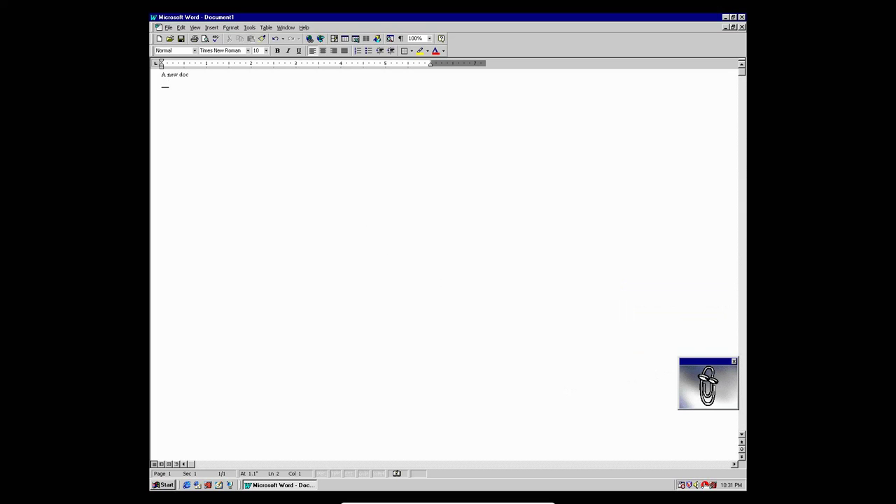
{"action": "type", "text": "T"}
{"action": "type", "text": "his is a new doc "}
{"action": "type", "text": "YAYAYAY"}
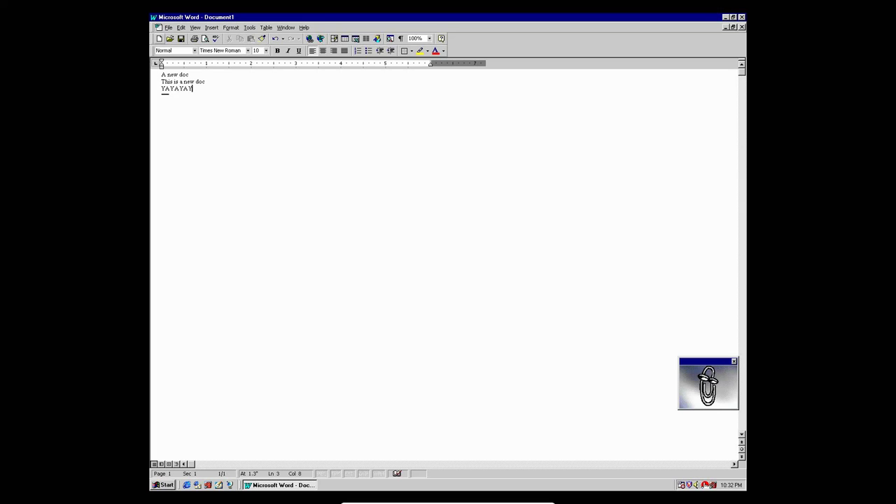
Save the document as xgbgbkxs in My Documents in Word Document format and close Word.
{"action": "left_click", "coordinate": [168, 27]}
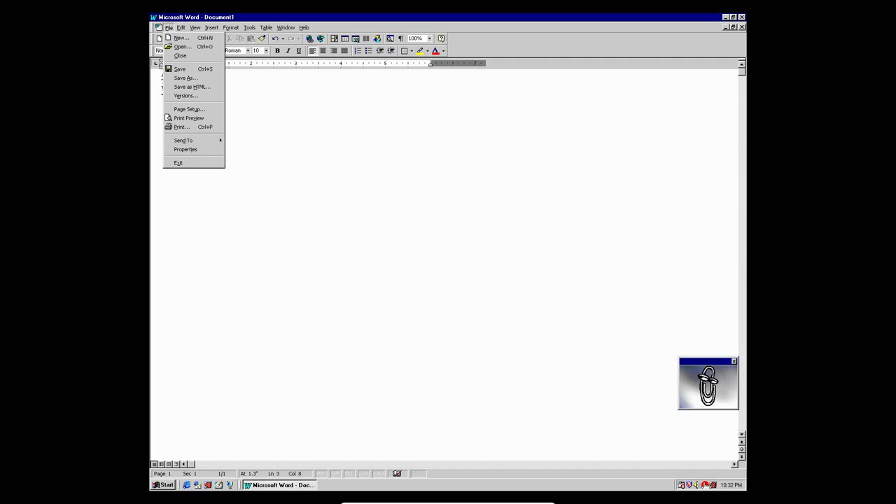
{"action": "left_click", "coordinate": [194, 78]}
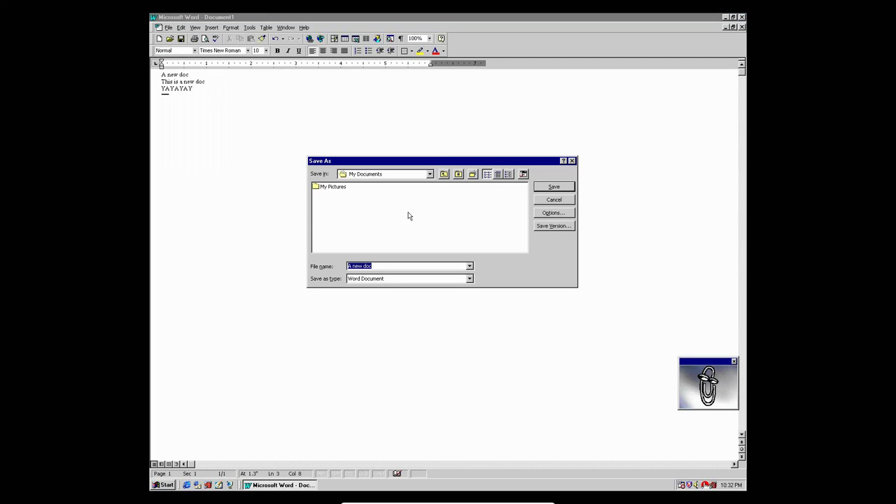
{"action": "type", "text": "xgbgbkxs"}
{"action": "key", "text": "Return"}
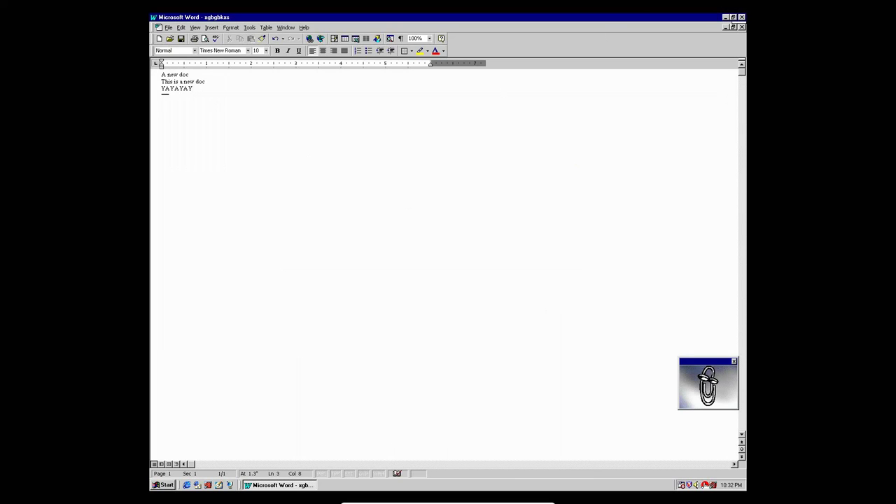
{"action": "left_click", "coordinate": [742, 17]}
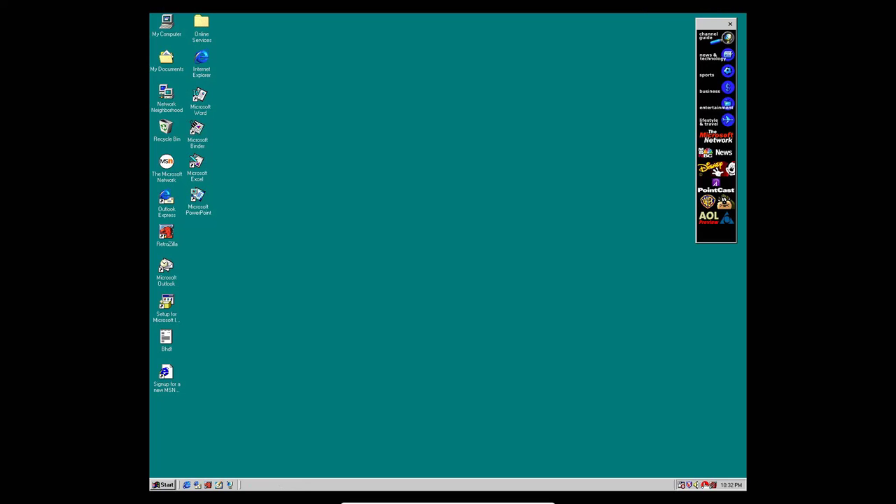
Reopen the saved document xgbgbkxs.doc from the My Documents folder.
{"action": "double_click", "coordinate": [171, 64]}
{"action": "double_click", "coordinate": [326, 93]}
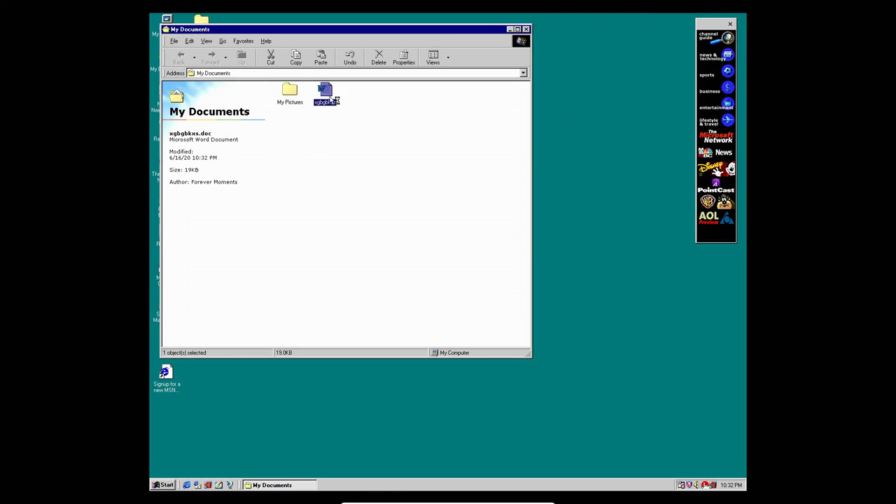
{"action": "left_click_drag", "start_coordinate": [330, 93], "coordinate": [233, 88]}
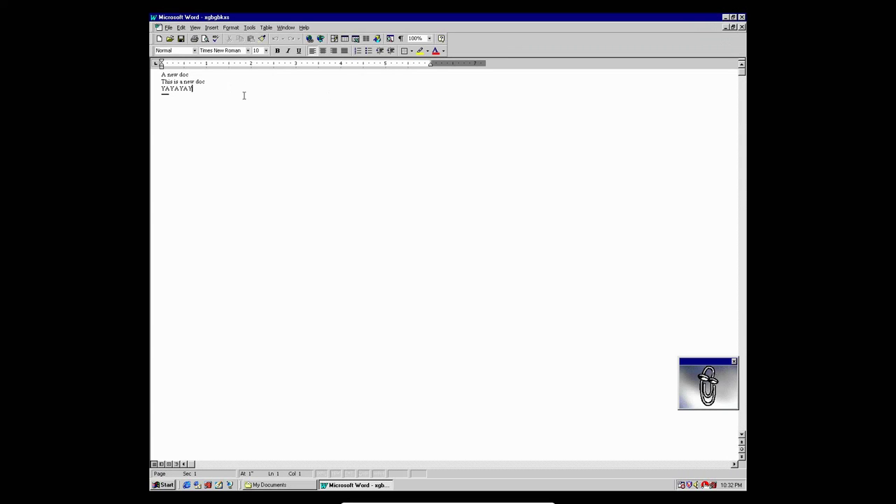
Close the Word document and the My Documents window.
{"action": "left_click", "coordinate": [742, 16]}
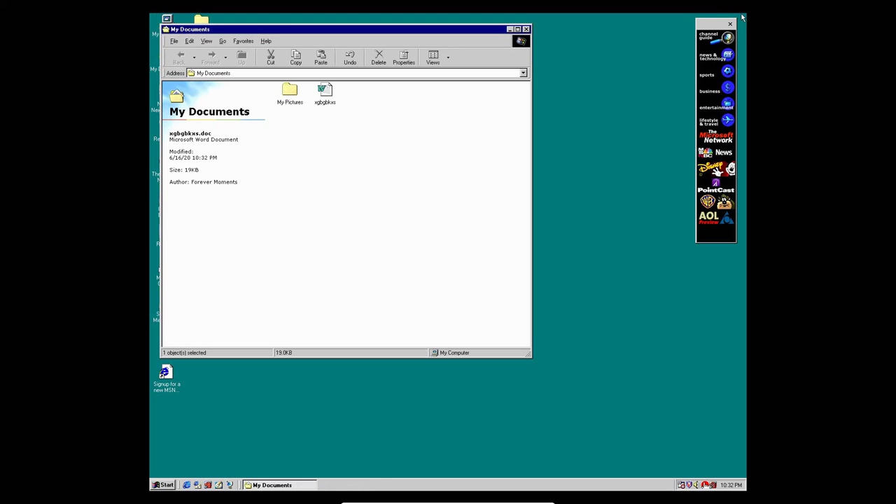
{"action": "left_click", "coordinate": [527, 29]}
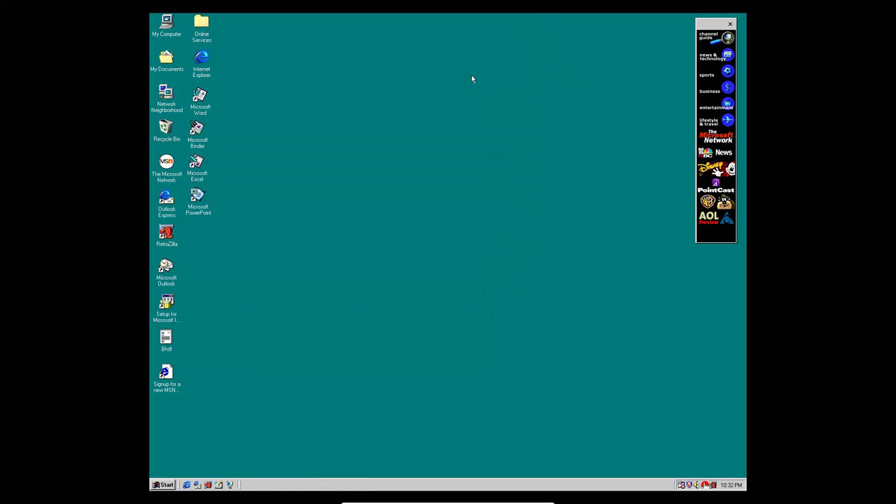
Open the Windows 98 desktop's display properties and choose 3D Text as the screen saver.
{"action": "right_click", "coordinate": [298, 186]}
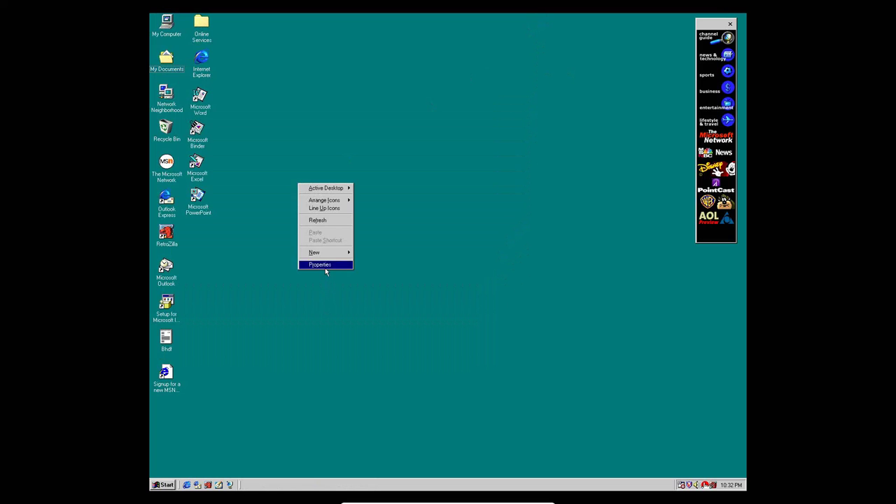
{"action": "left_click", "coordinate": [320, 265]}
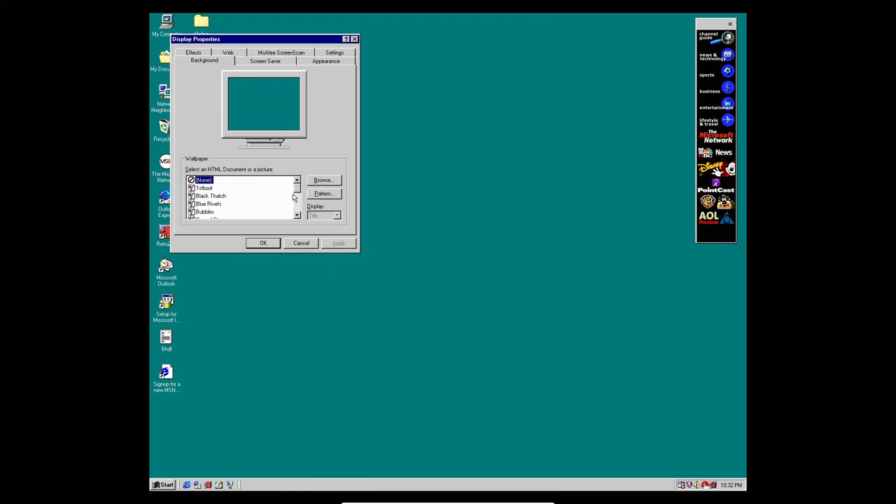
{"action": "scroll", "coordinate": [297, 195], "scroll_direction": "down", "scroll_amount": 3}
{"action": "scroll", "coordinate": [297, 195], "scroll_direction": "up", "scroll_amount": 3}
{"action": "left_click", "coordinate": [264, 61]}
{"action": "left_click", "coordinate": [241, 165]}
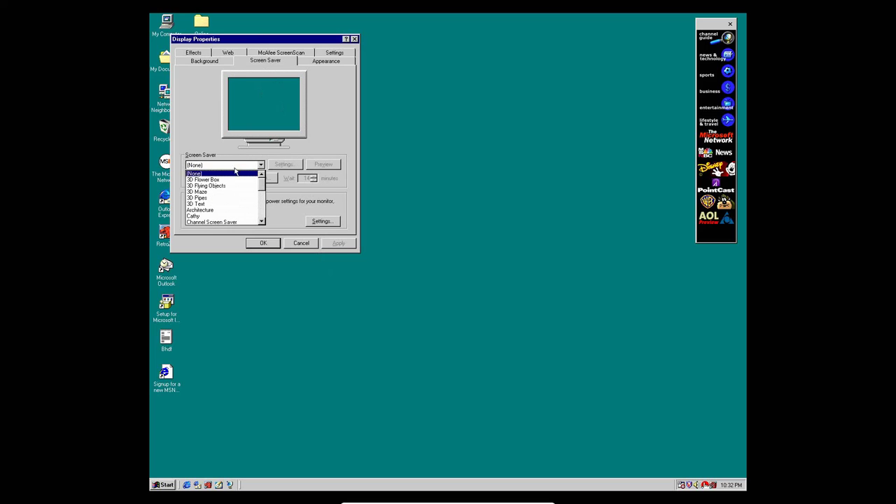
{"action": "left_click", "coordinate": [231, 203]}
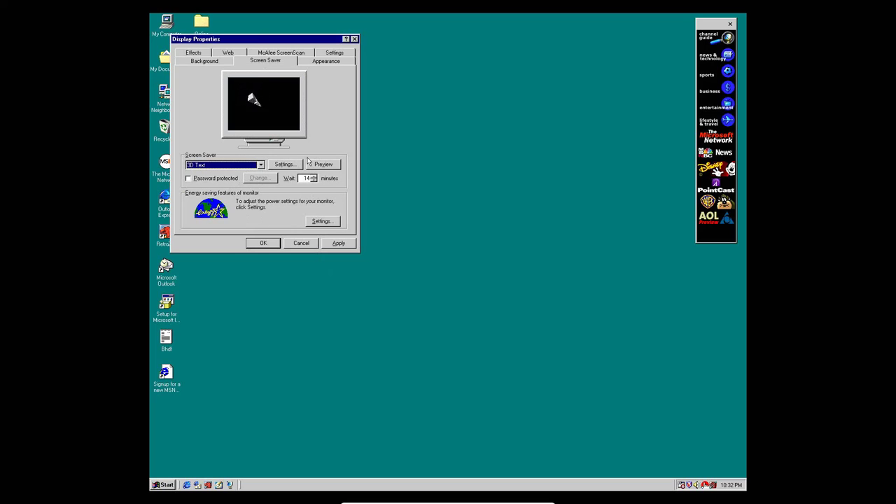
Look over the 3D Text setup options, then preview the screen saver at full screen.
{"action": "left_click", "coordinate": [285, 165]}
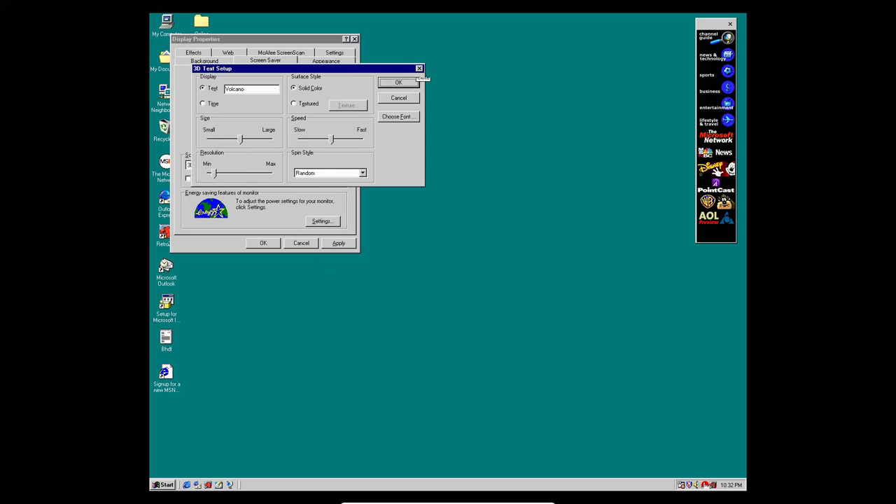
{"action": "left_click", "coordinate": [418, 68]}
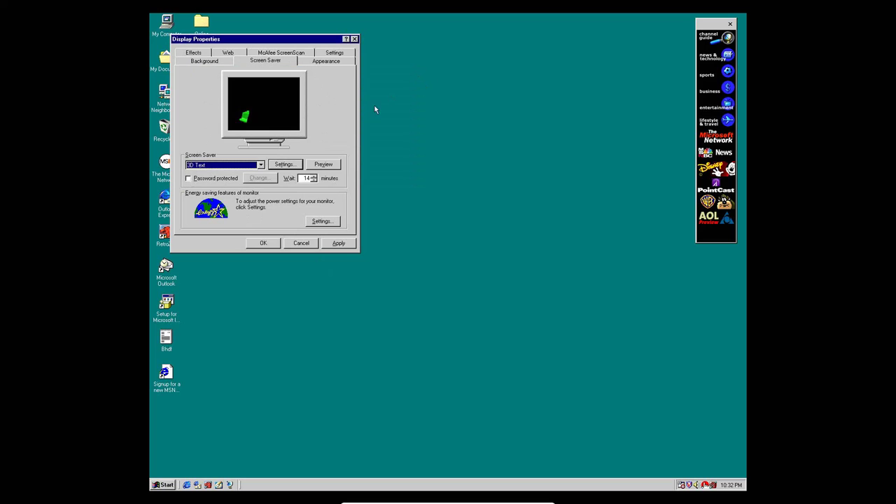
{"action": "left_click", "coordinate": [324, 164]}
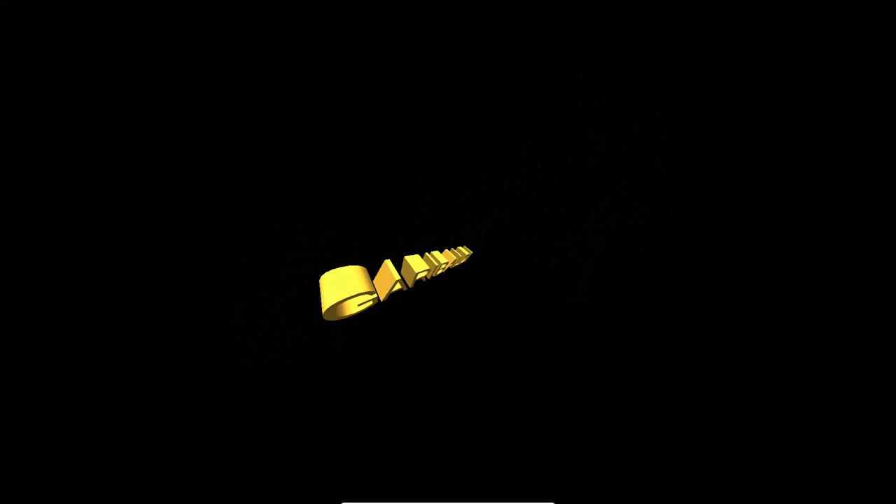
{"action": "mouse_move", "coordinate": [336, 17]}
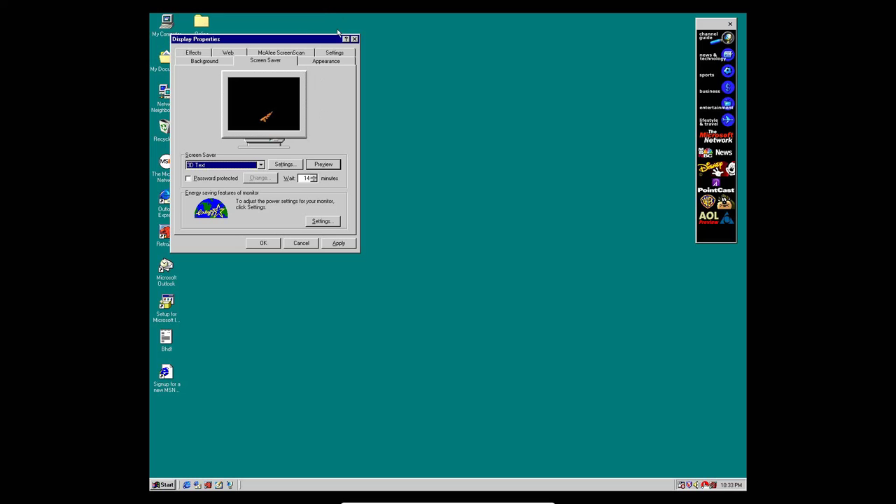
Set the 3D Text screen saver's spin style to None and preview it at full screen.
{"action": "left_click", "coordinate": [311, 165]}
{"action": "left_click", "coordinate": [272, 166]}
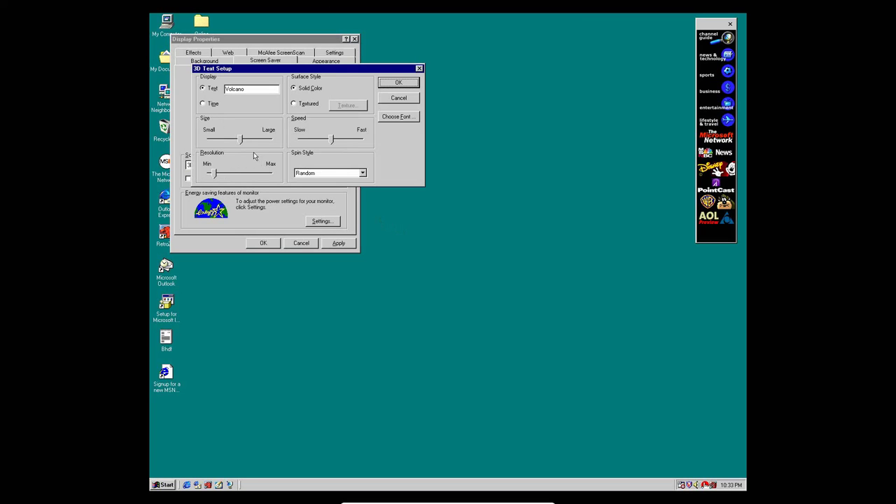
{"action": "left_click", "coordinate": [322, 175]}
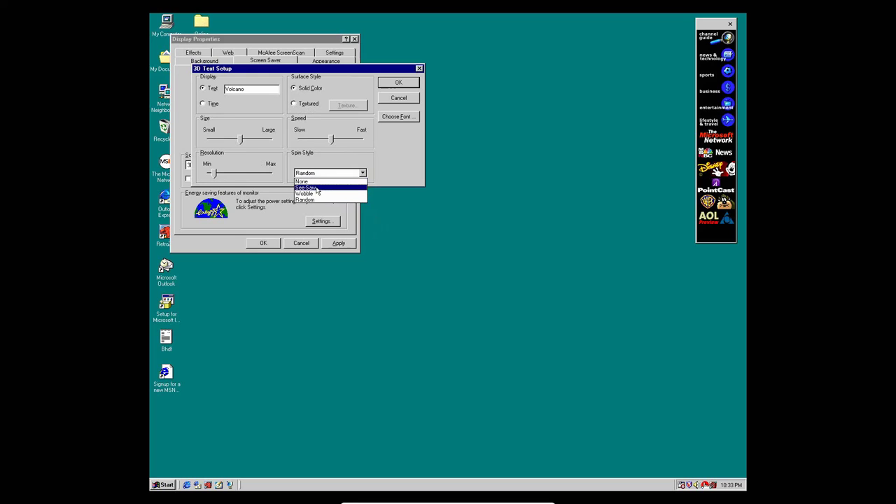
{"action": "left_click", "coordinate": [317, 194]}
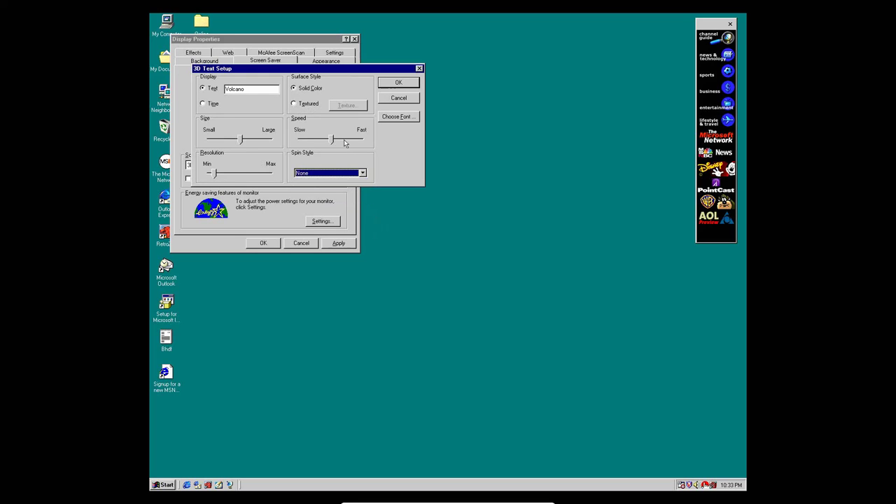
{"action": "left_click", "coordinate": [403, 84]}
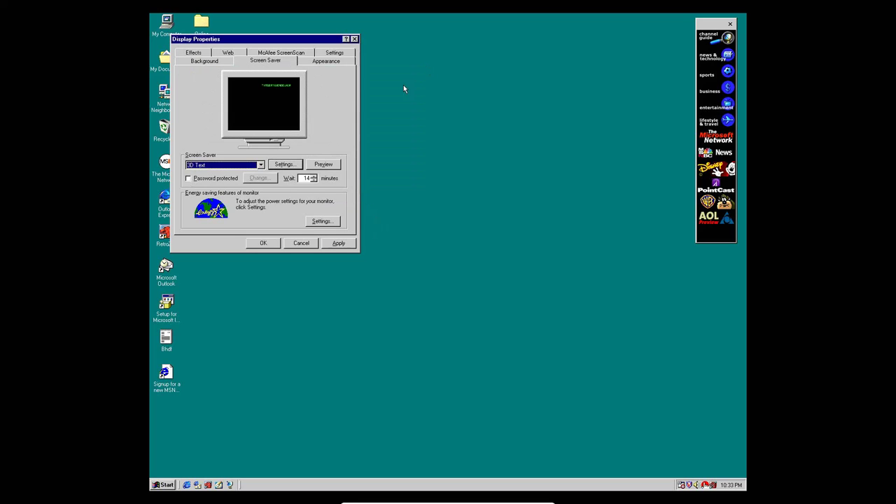
{"action": "left_click", "coordinate": [319, 164]}
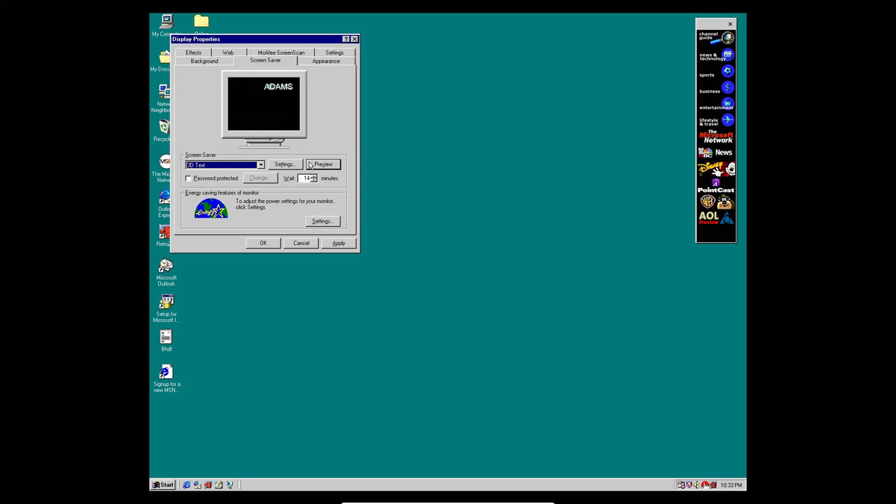
Set the 3D Text screen saver's spin style to See-Saw and run the full-screen preview.
{"action": "left_click", "coordinate": [284, 167]}
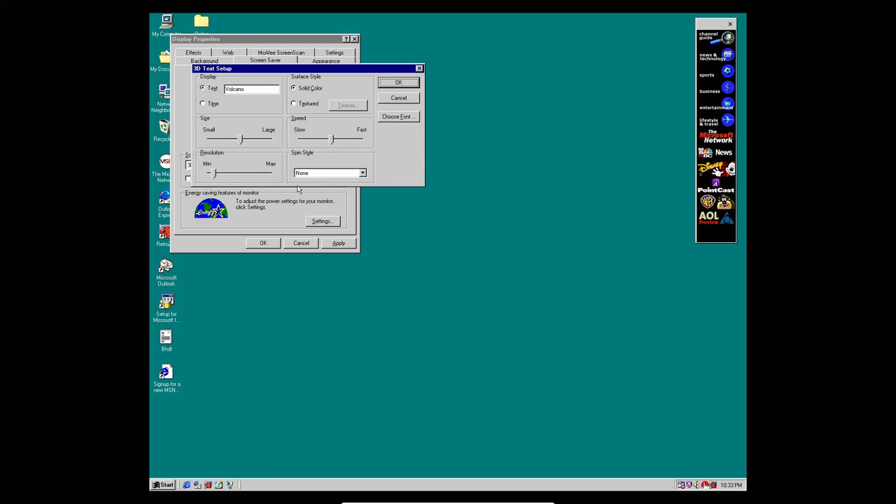
{"action": "left_click", "coordinate": [301, 175]}
{"action": "left_click", "coordinate": [303, 188]}
{"action": "left_click", "coordinate": [401, 82]}
{"action": "left_click", "coordinate": [323, 164]}
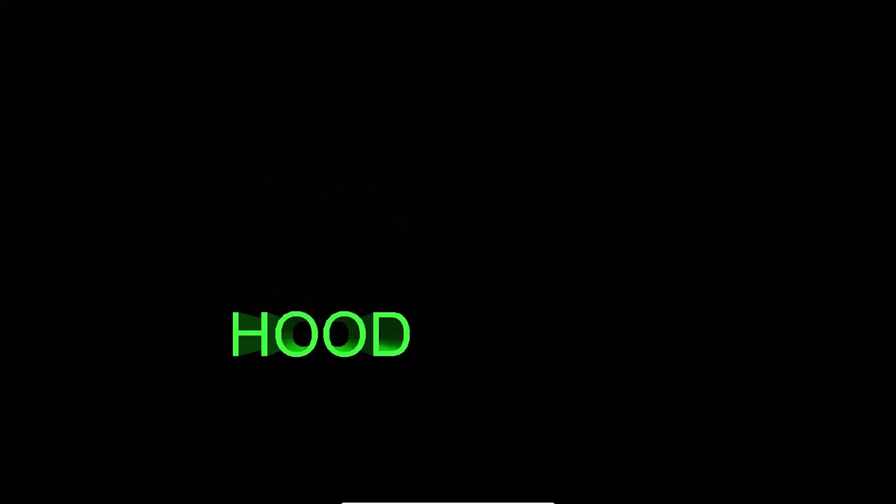
{"action": "mouse_move", "coordinate": [385, 268]}
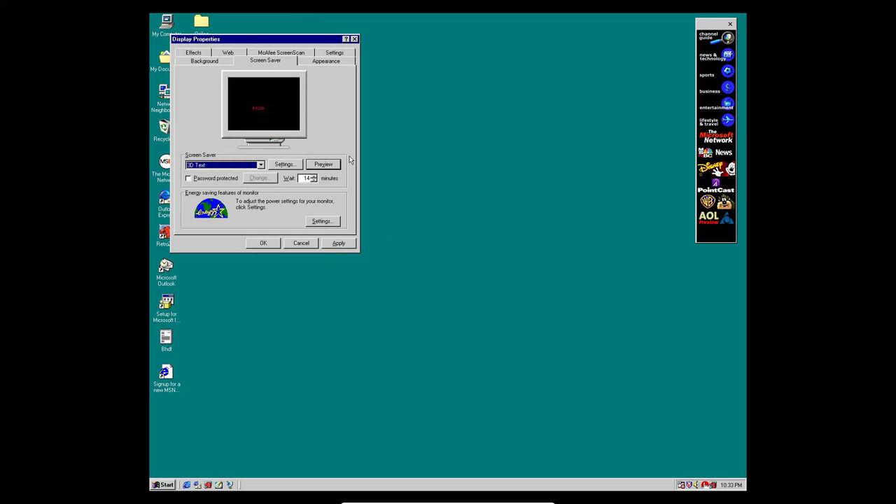
{"action": "key", "text": "alt+Tab"}
{"action": "key", "text": "alt+Tab"}
{"action": "key", "text": "alt+Tab"}
{"action": "key", "text": "alt+Tab"}
{"action": "key", "text": "alt+Tab"}
{"action": "key", "text": "alt+Tab"}
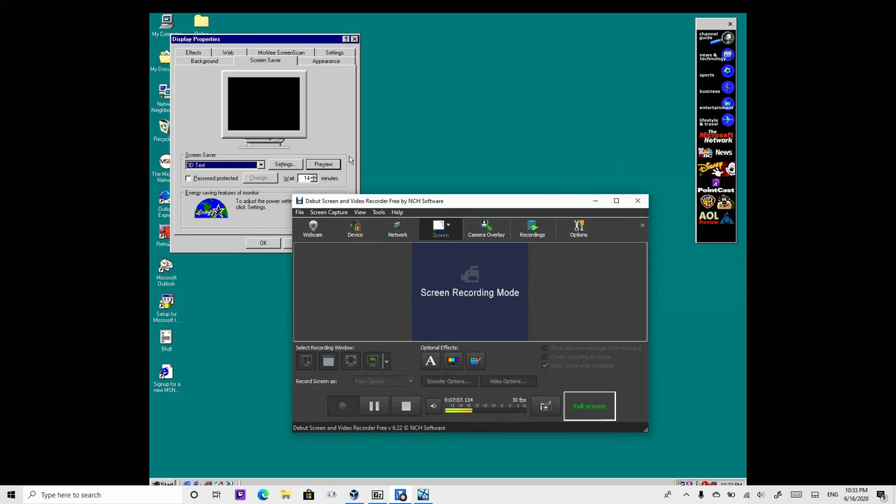
{"action": "key", "text": "super+d"}
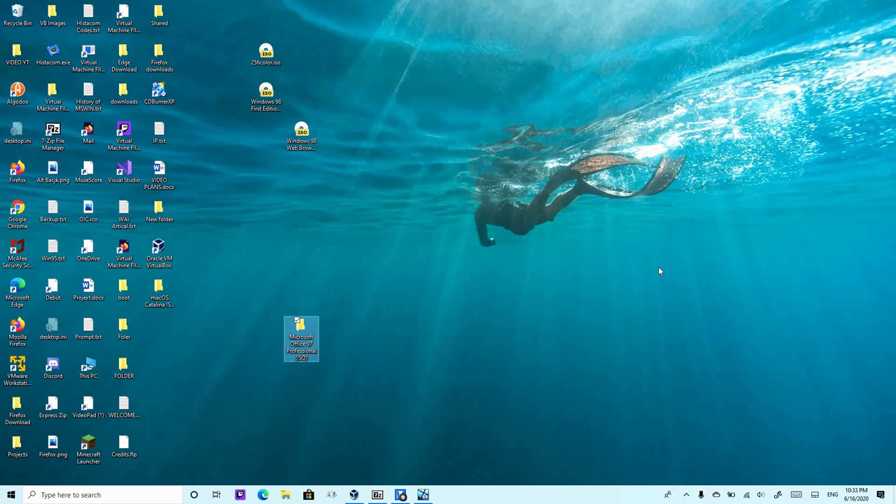
{"action": "right_click", "coordinate": [658, 271]}
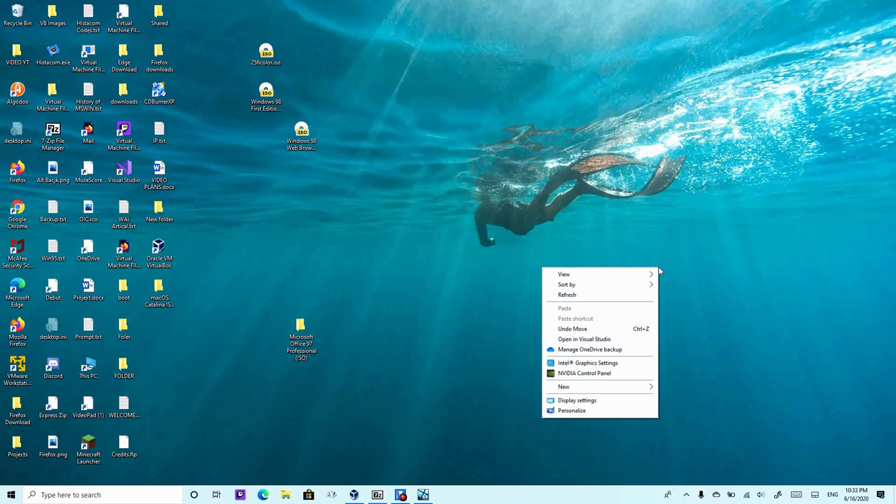
{"action": "left_click", "coordinate": [596, 411]}
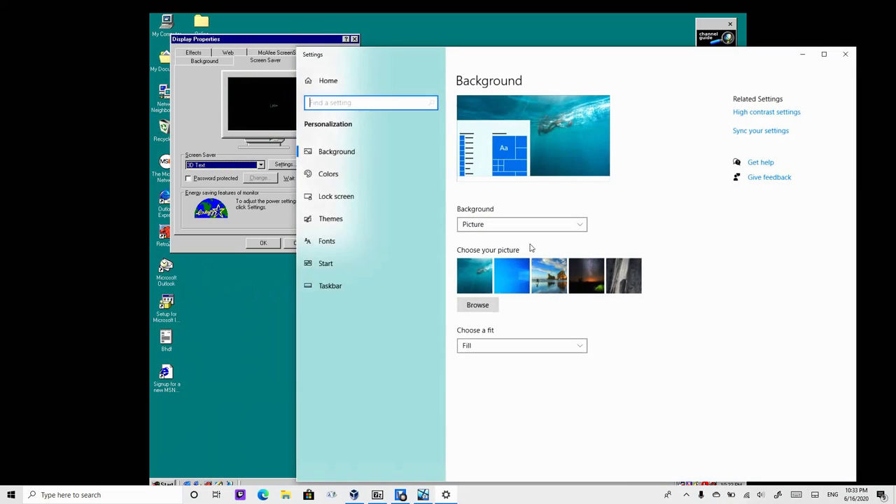
{"action": "left_click", "coordinate": [845, 54]}
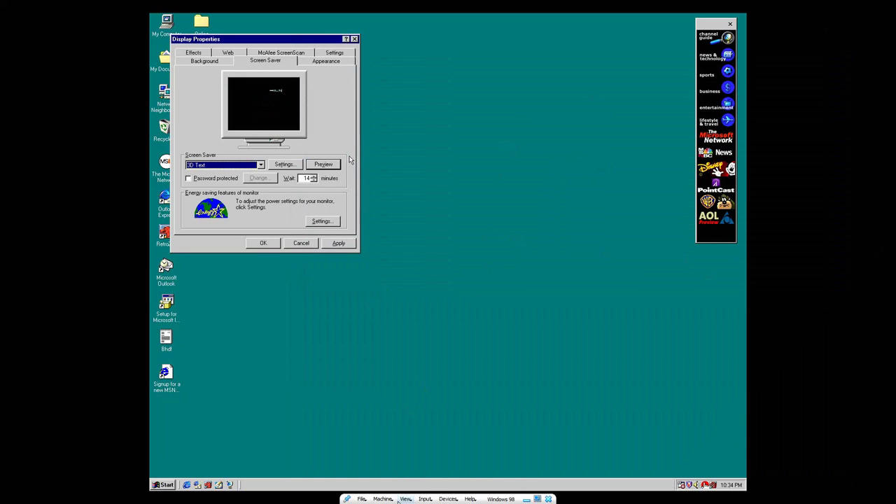
Take the virtual machine out of full-screen mode, shrink its window and move it to an empty area of the host desktop.
{"action": "left_click", "coordinate": [404, 499]}
{"action": "left_click", "coordinate": [427, 424]}
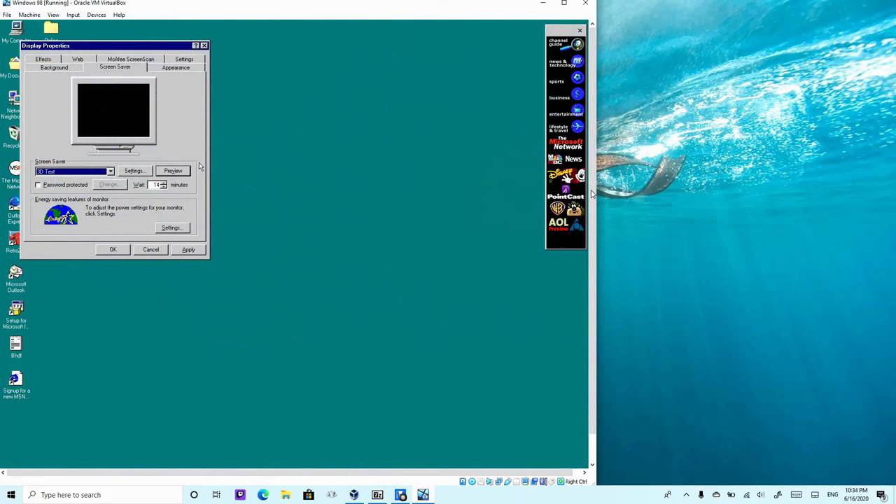
{"action": "left_click_drag", "start_coordinate": [596, 193], "coordinate": [137, 157]}
{"action": "left_click_drag", "start_coordinate": [47, 5], "coordinate": [227, 370]}
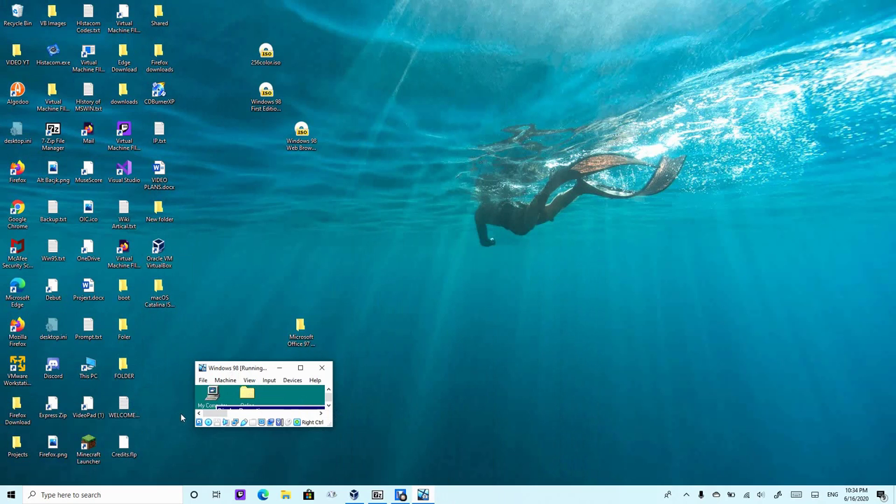
Open the host's Screen Saver Settings through a search for "scr" and choose 3D Text as the screen saver.
{"action": "key", "text": "super"}
{"action": "type", "text": "scr"}
{"action": "key", "text": "Return"}
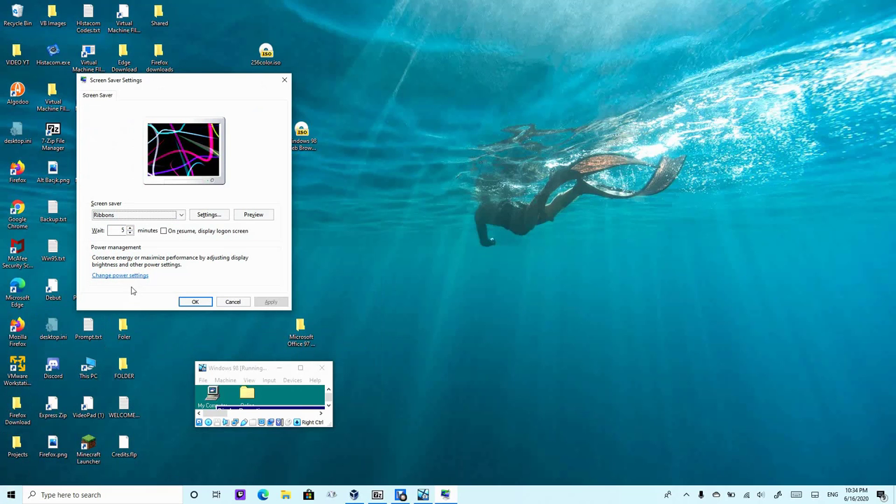
{"action": "left_click", "coordinate": [152, 216]}
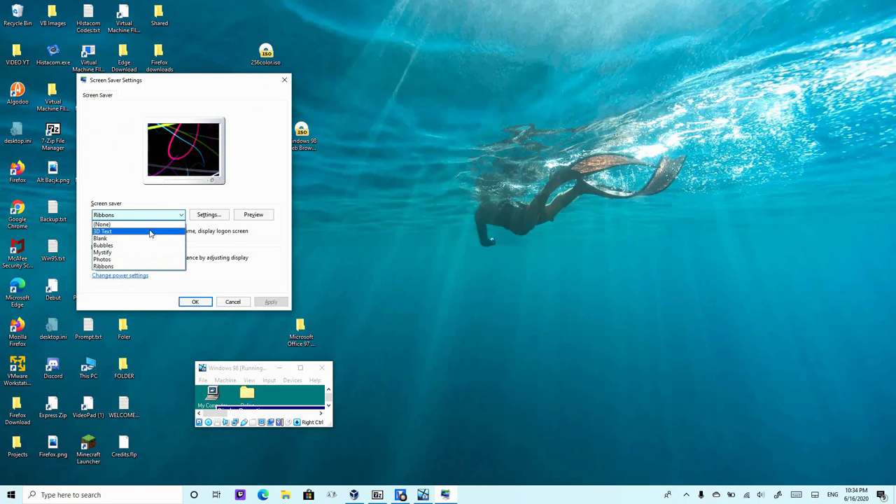
{"action": "left_click", "coordinate": [150, 232]}
Set the custom text of the host's 3D Text screen saver to "Volcano".
{"action": "left_click", "coordinate": [207, 214]}
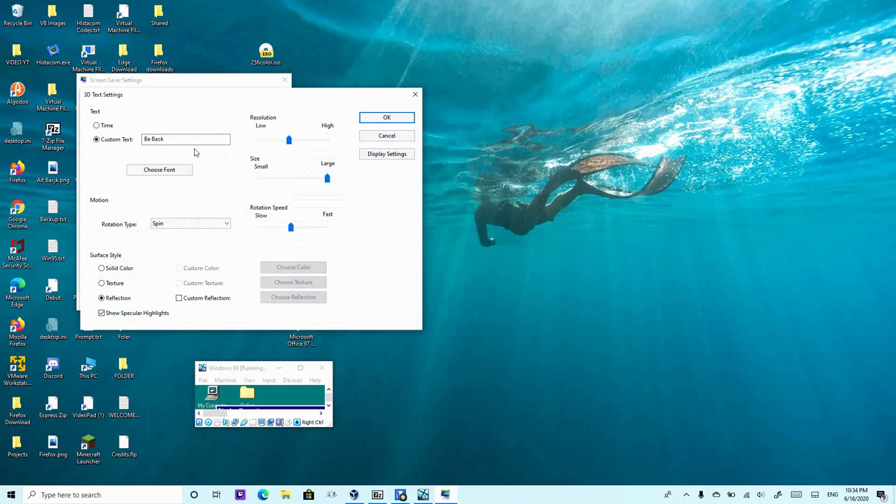
{"action": "left_click_drag", "start_coordinate": [185, 138], "coordinate": [95, 143]}
{"action": "type", "text": "Volcano"}
{"action": "left_click", "coordinate": [384, 118]}
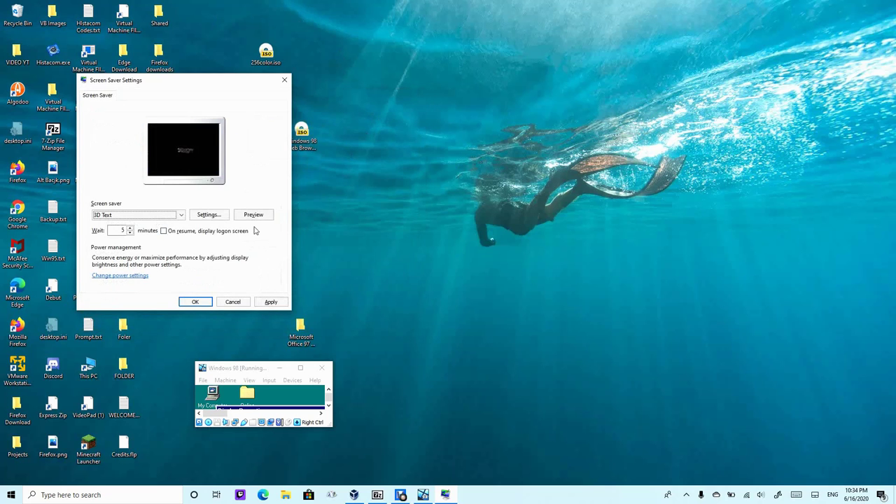
Preview the host's 3D Text screen saver at full screen and close Screen Saver Settings without applying.
{"action": "left_click", "coordinate": [258, 217]}
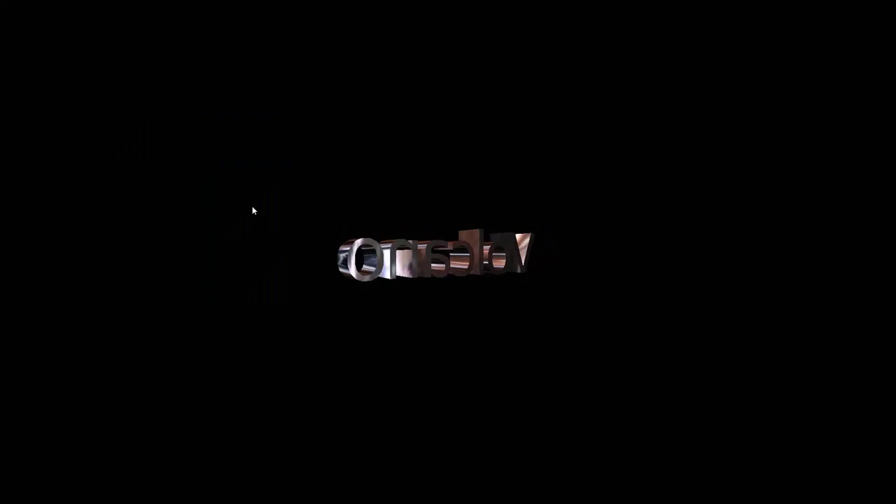
{"action": "mouse_move", "coordinate": [240, 249]}
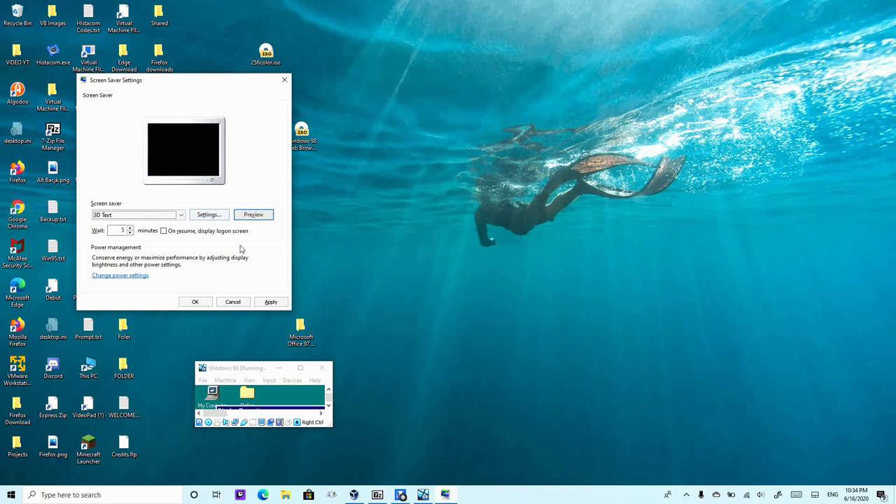
{"action": "left_click", "coordinate": [284, 80]}
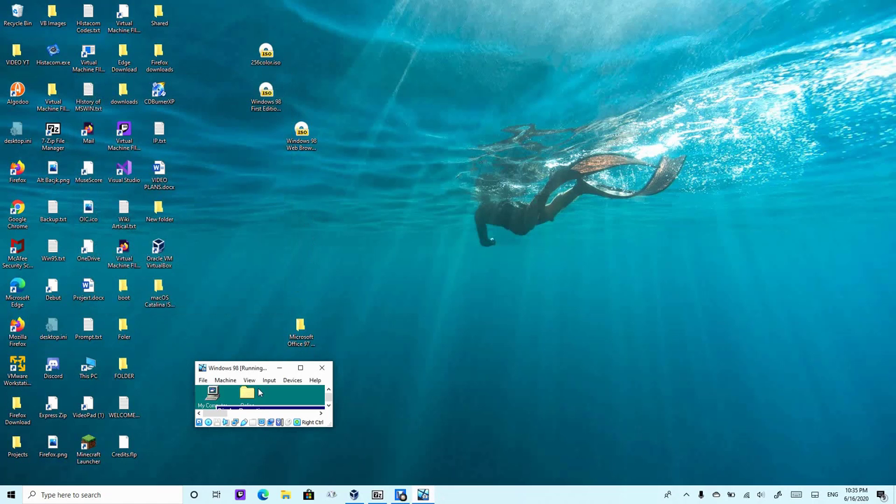
Maximize the Windows 98 virtual machine window and return it to full-screen mode.
{"action": "left_click", "coordinate": [250, 381]}
{"action": "mouse_move", "coordinate": [293, 380]}
{"action": "left_click", "coordinate": [312, 367]}
{"action": "left_click", "coordinate": [300, 367]}
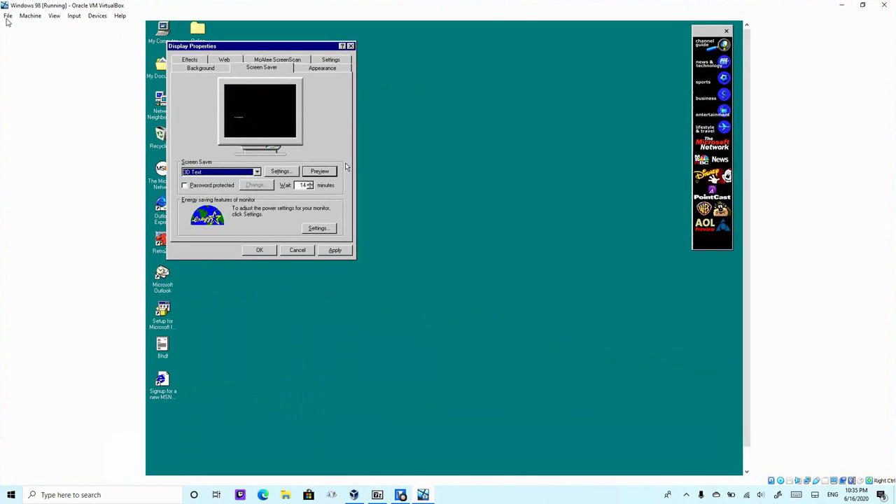
{"action": "left_click", "coordinate": [91, 17]}
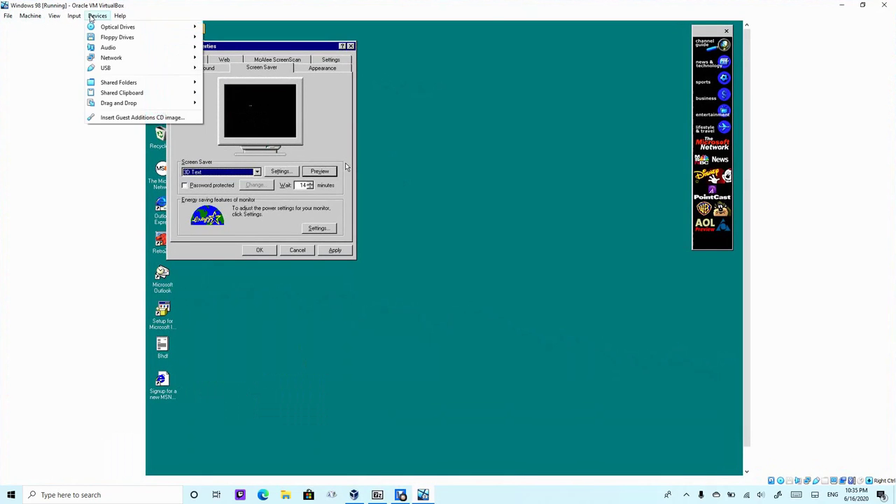
{"action": "left_click", "coordinate": [65, 28]}
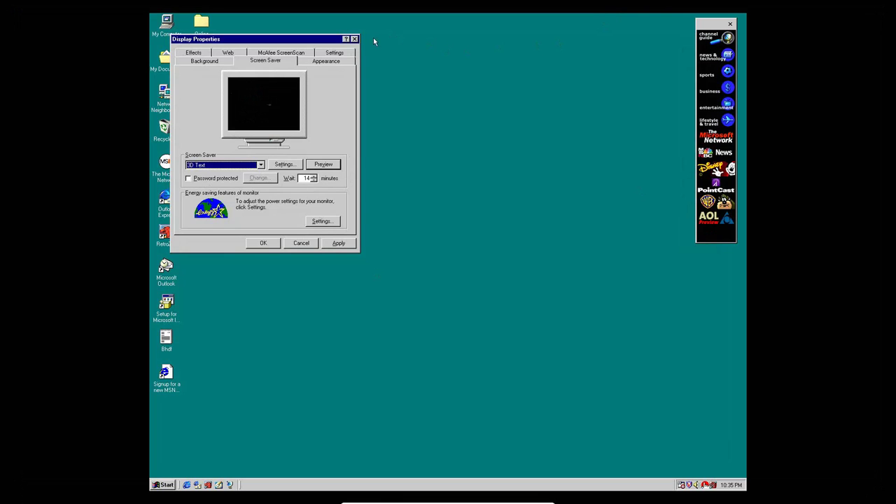
Close Display Properties and launch RetroZilla and Microsoft Excel from the desktop.
{"action": "left_click", "coordinate": [355, 39]}
{"action": "left_click", "coordinate": [168, 241]}
{"action": "double_click", "coordinate": [197, 166]}
Dismiss the RetroZilla error, try selecting cells E26:J35 in the blank workbook, and close Excel.
{"action": "left_click_drag", "start_coordinate": [207, 165], "coordinate": [450, 316]}
{"action": "left_click", "coordinate": [367, 220]}
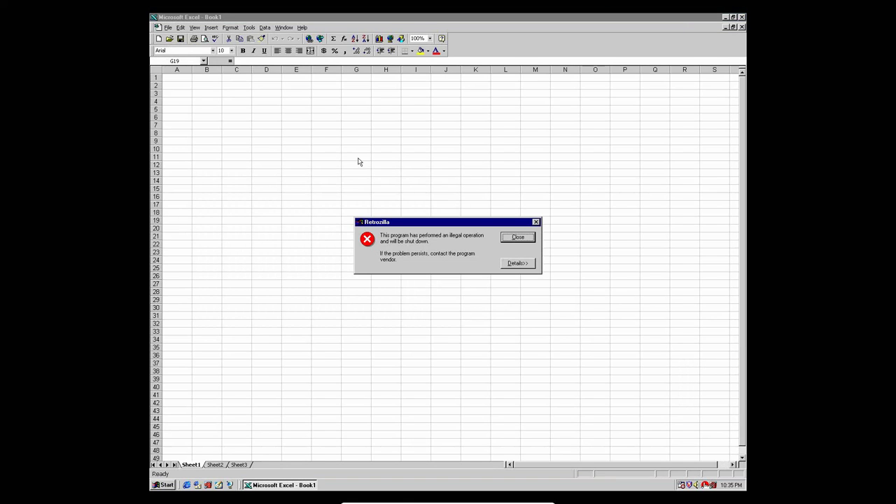
{"action": "left_click", "coordinate": [526, 239]}
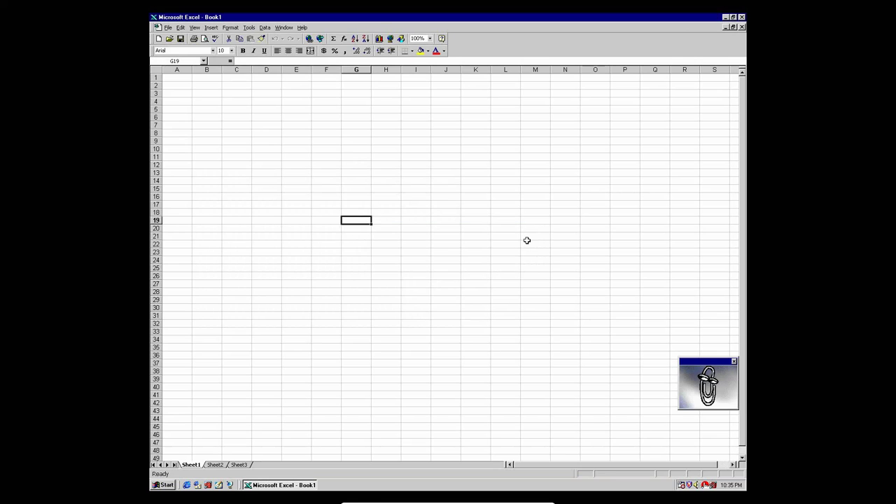
{"action": "left_click_drag", "start_coordinate": [446, 276], "coordinate": [306, 350]}
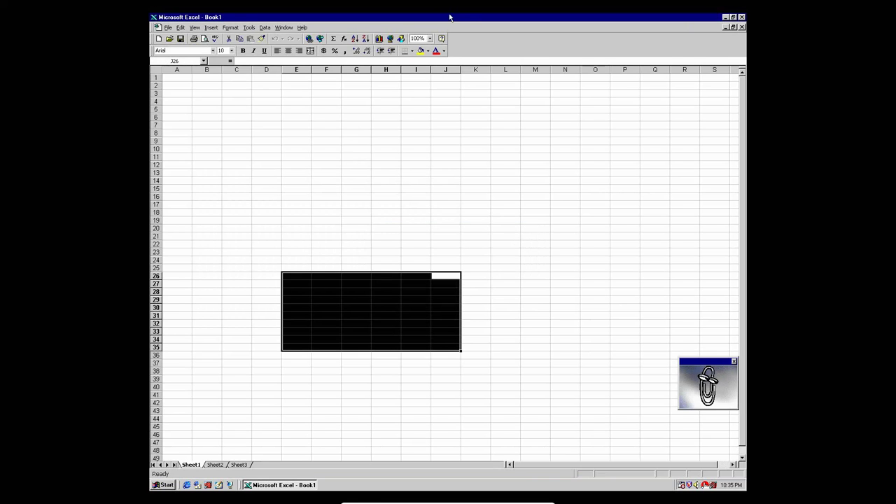
{"action": "left_click", "coordinate": [741, 17]}
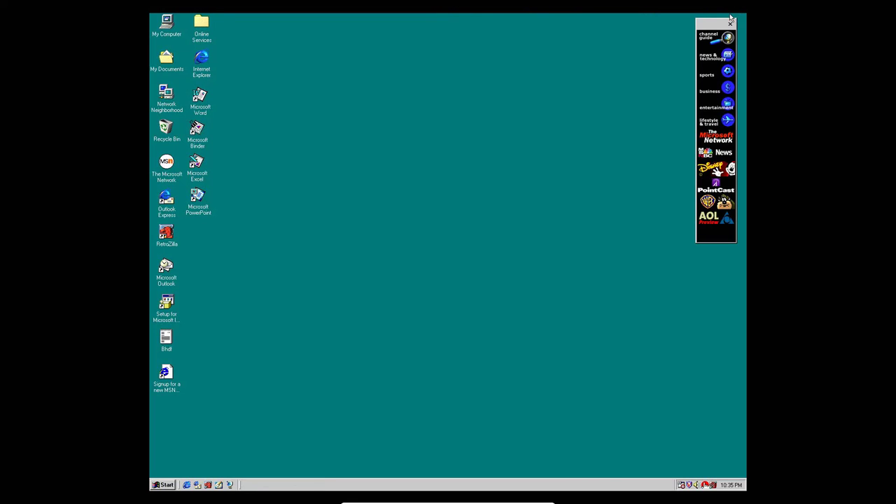
Start PowerPoint, dismiss the Office Assistant's welcome and choose to create a presentation with the AutoContent wizard.
{"action": "left_click", "coordinate": [474, 229]}
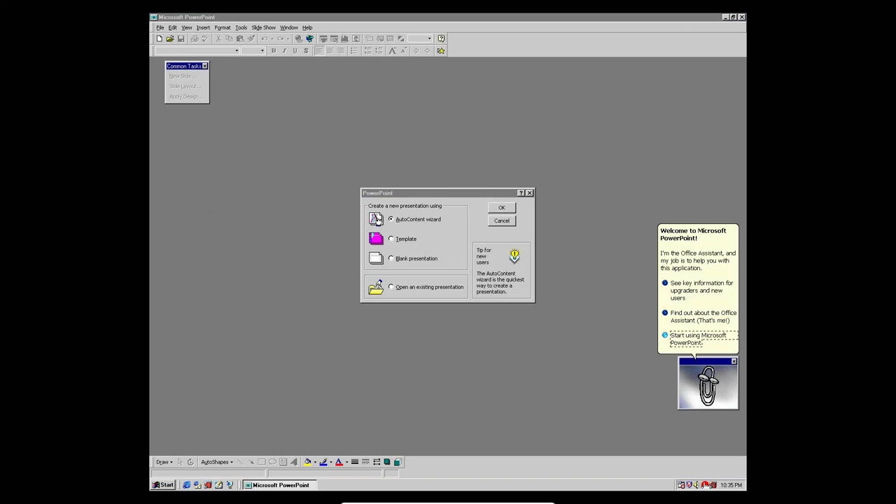
{"action": "left_click", "coordinate": [694, 336]}
{"action": "left_click", "coordinate": [499, 208]}
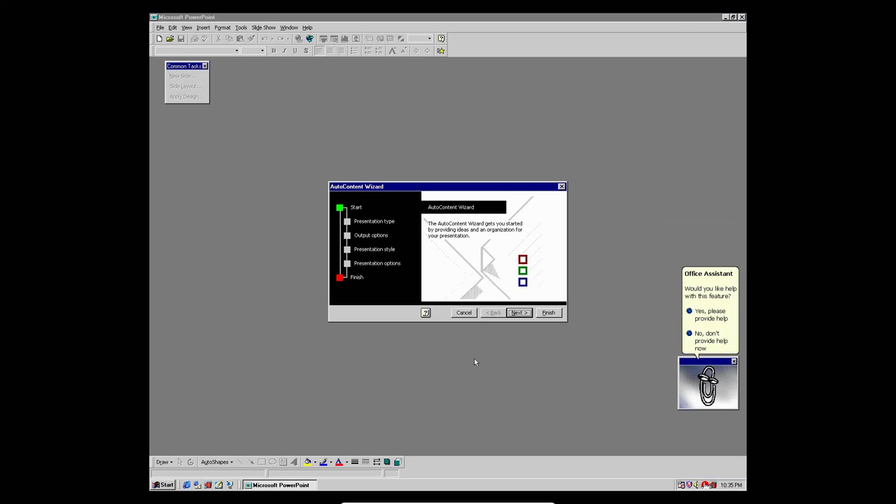
Complete the AutoContent wizard for a Recommending a Strategy on-screen presentation with printed handouts, keeping its default options.
{"action": "left_click", "coordinate": [521, 310]}
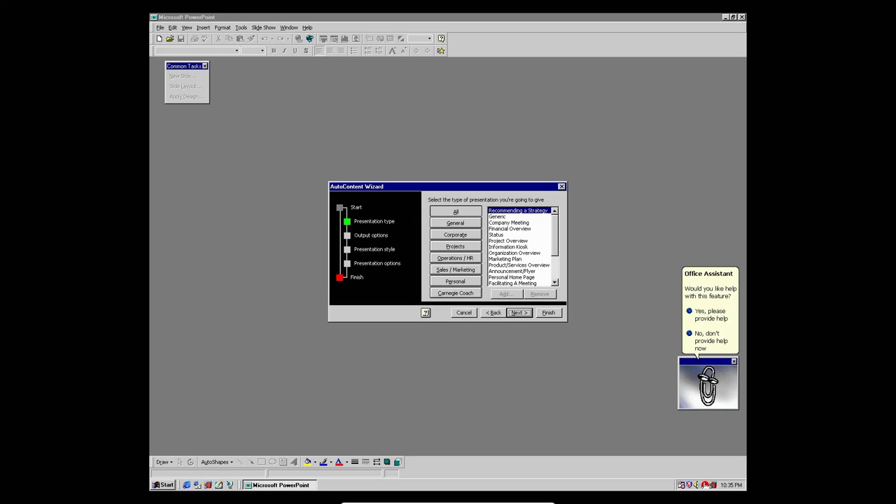
{"action": "left_click", "coordinate": [519, 312]}
{"action": "left_click", "coordinate": [519, 312]}
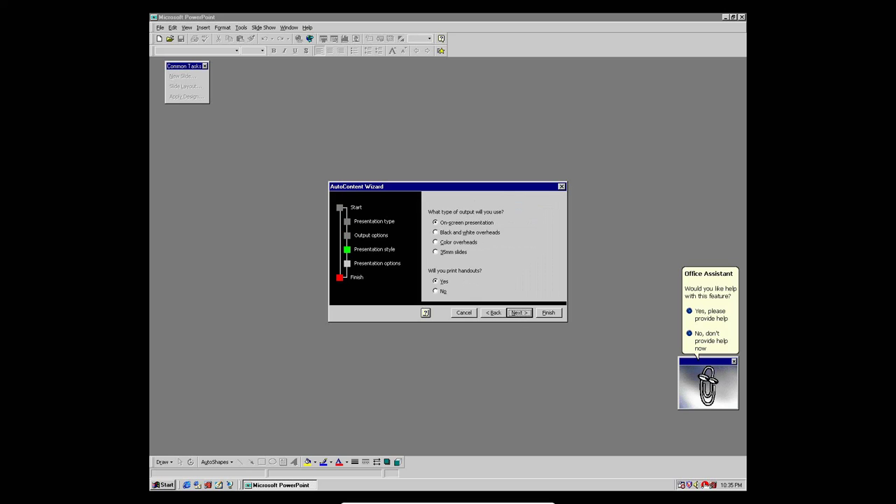
{"action": "left_click", "coordinate": [519, 312]}
{"action": "left_click", "coordinate": [518, 312]}
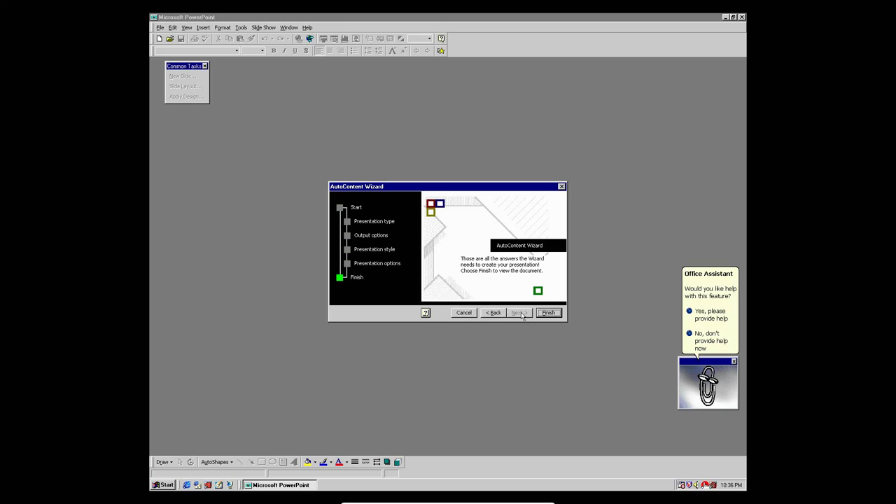
{"action": "left_click", "coordinate": [547, 313]}
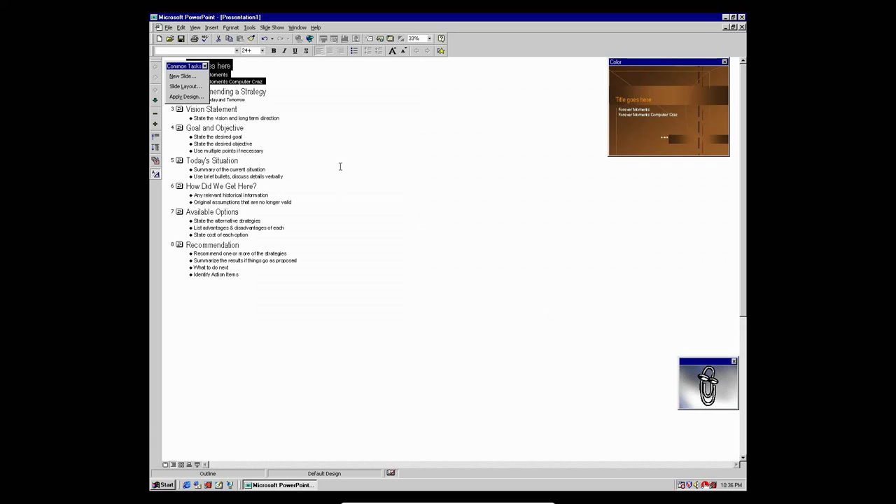
{"action": "left_click", "coordinate": [175, 30]}
{"action": "left_click", "coordinate": [181, 47]}
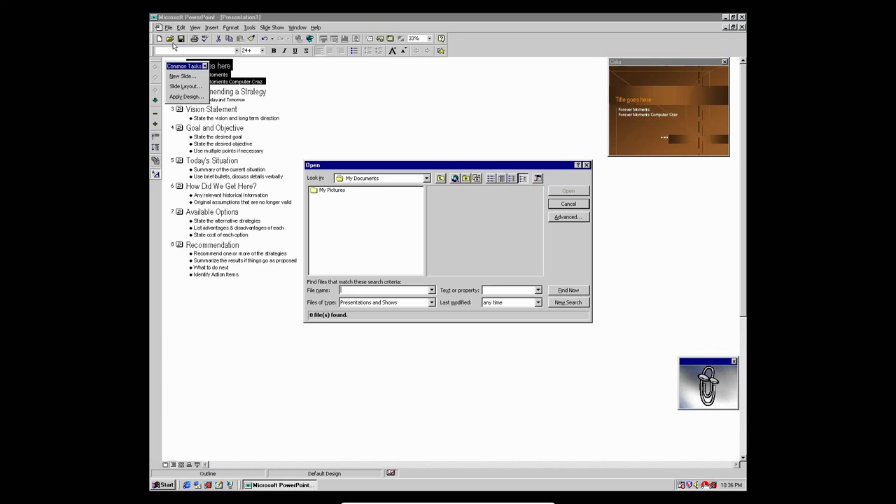
{"action": "left_click", "coordinate": [587, 165]}
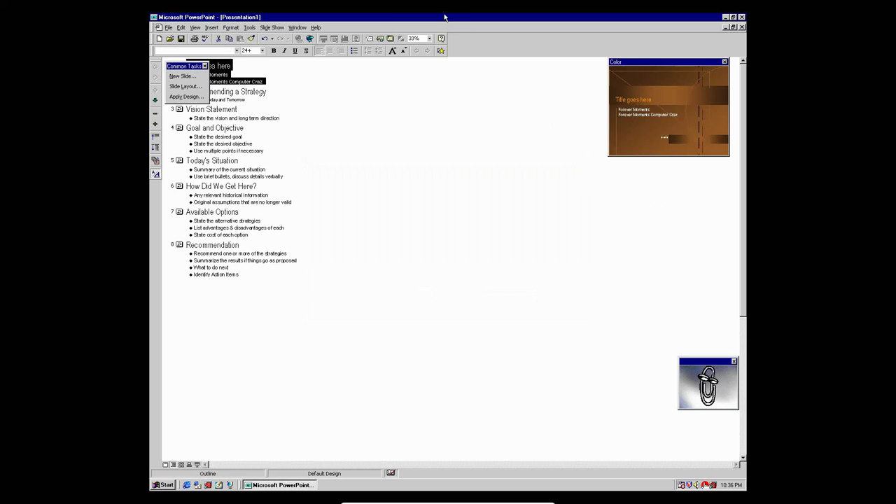
Create a new blank presentation whose first slide uses the Title Slide layout.
{"action": "left_click", "coordinate": [168, 27]}
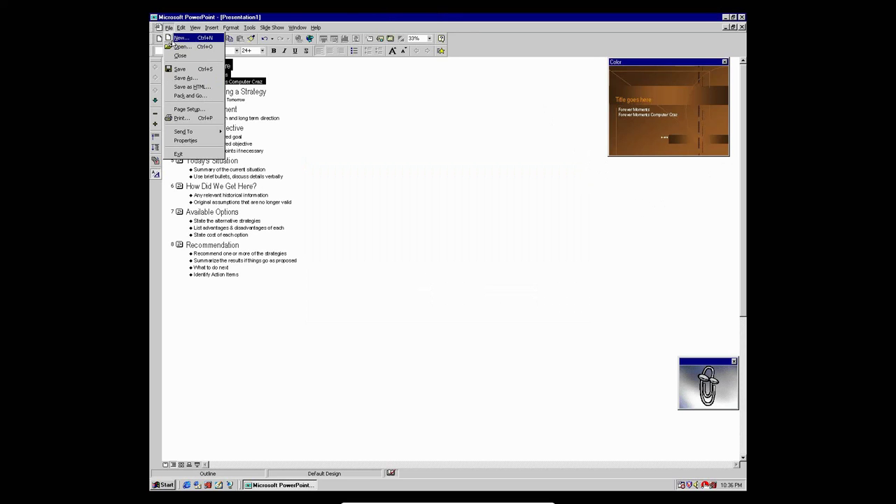
{"action": "left_click", "coordinate": [174, 40]}
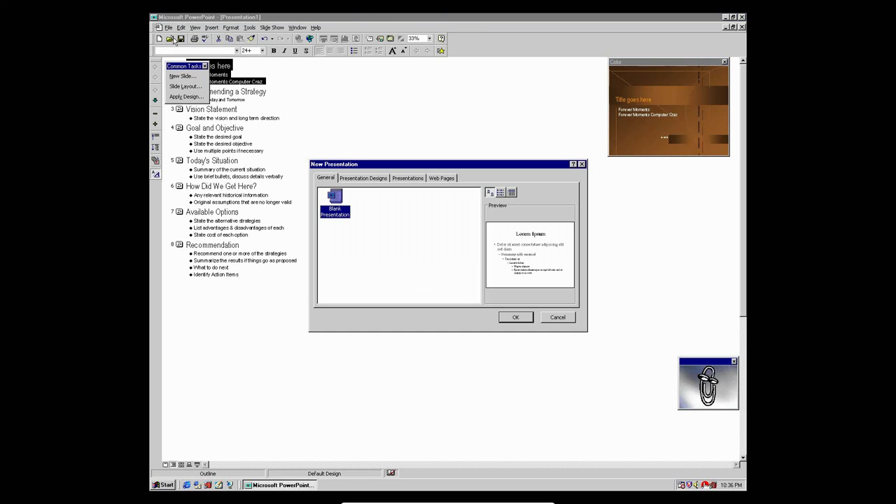
{"action": "left_click", "coordinate": [514, 316]}
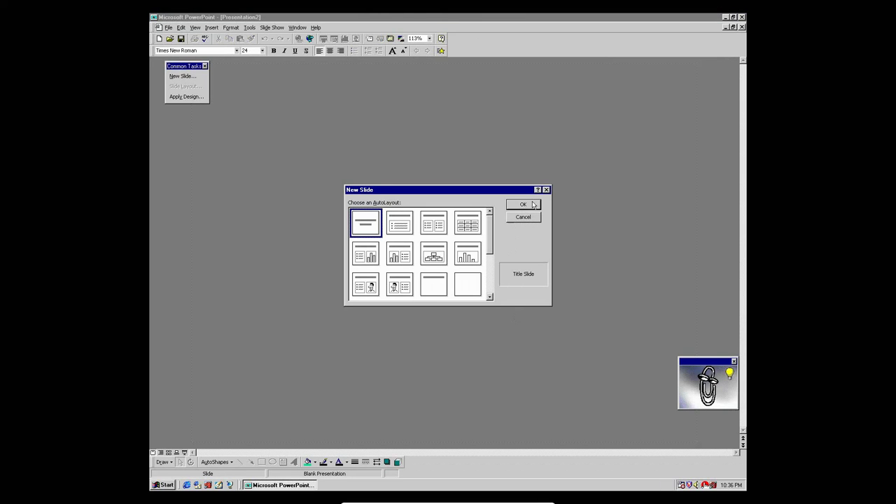
{"action": "left_click", "coordinate": [530, 207]}
Enter "Windows 98" as the title of the slide.
{"action": "left_click", "coordinate": [534, 202]}
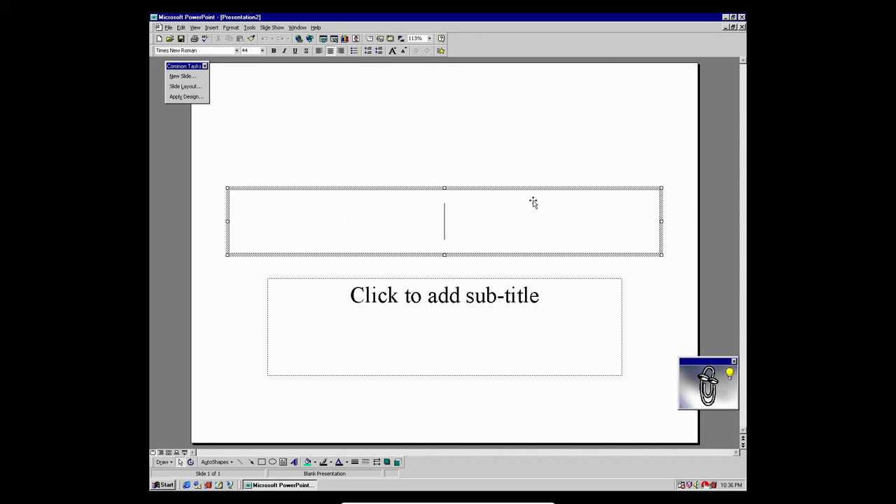
{"action": "type", "text": "Wind"}
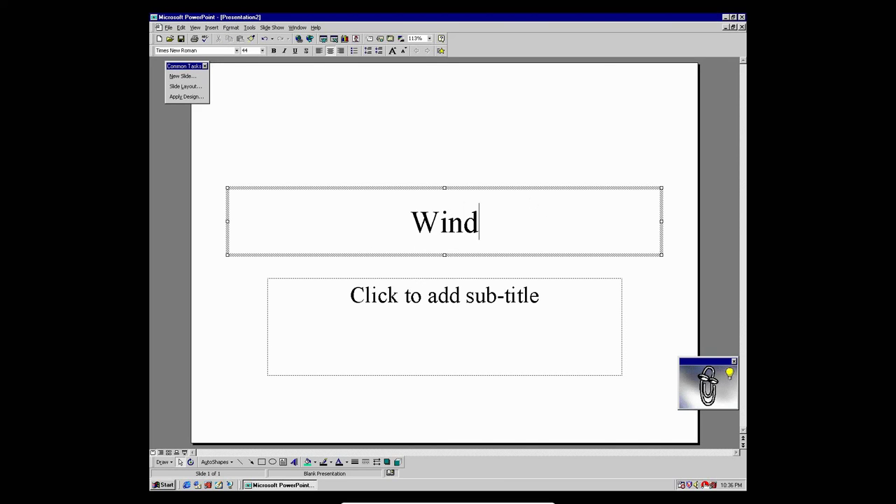
{"action": "type", "text": "ows 98"}
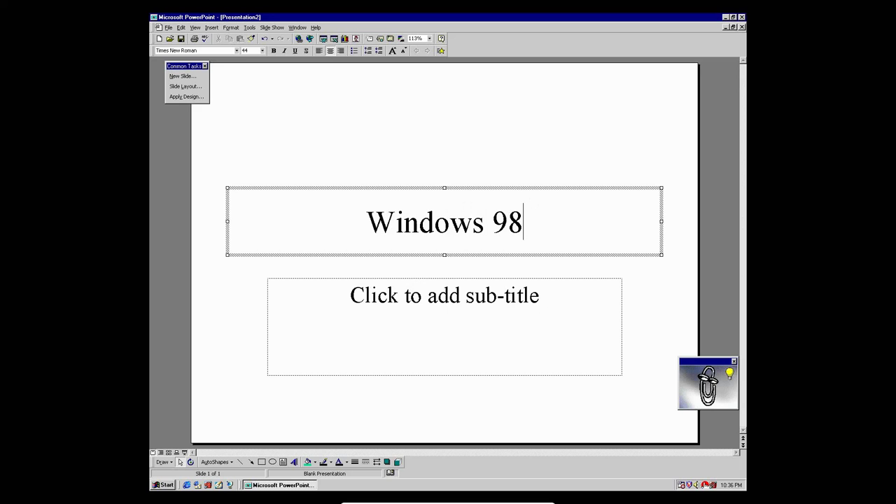
Enter "1998" as the slide's sub-title, correcting the mistyped characters.
{"action": "key", "text": "ctrl+Return"}
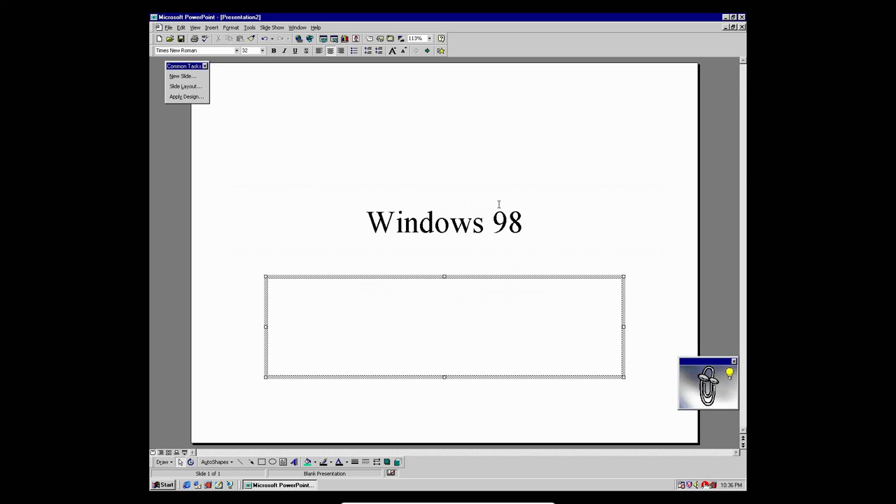
{"action": "type", "text": "!((*"}
{"action": "key", "text": "BackSpace"}
{"action": "key", "text": "BackSpace"}
{"action": "key", "text": "BackSpace"}
{"action": "key", "text": "BackSpace"}
{"action": "type", "text": "1998"}
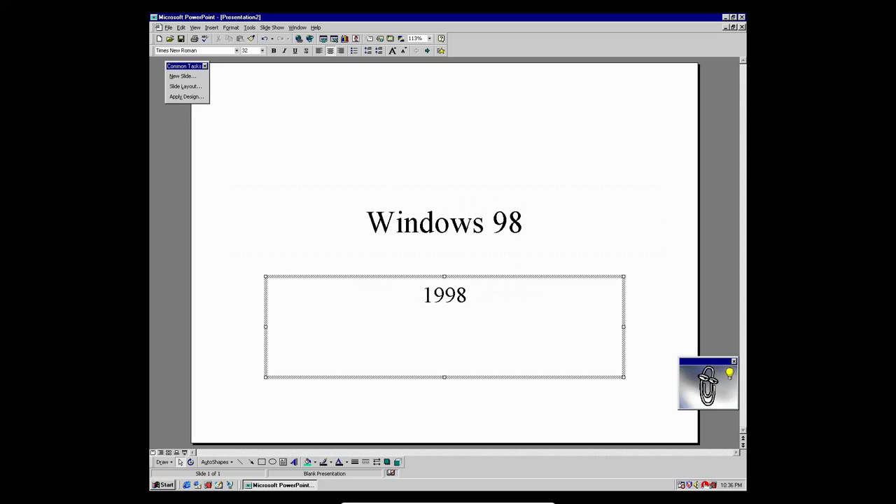
Save the presentation as "reghu" in My Documents and close PowerPoint without saving Presentation1.
{"action": "left_click", "coordinate": [169, 27]}
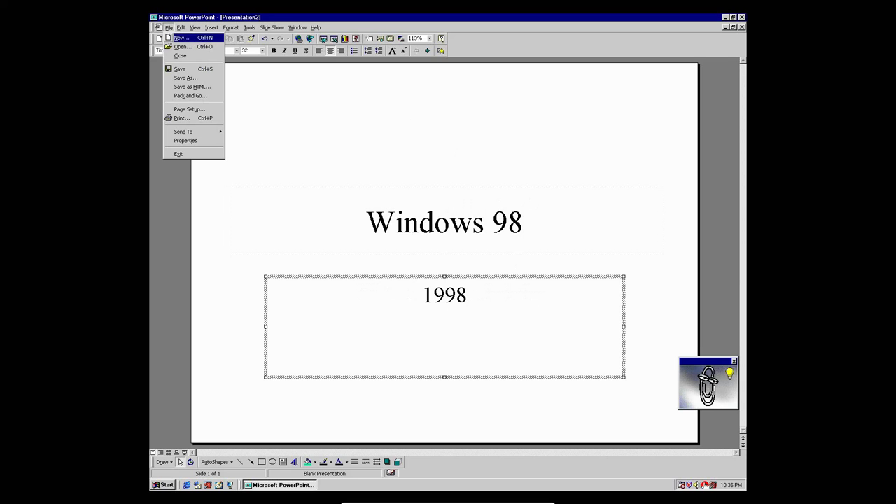
{"action": "left_click", "coordinate": [204, 78]}
{"action": "type", "text": "reghu"}
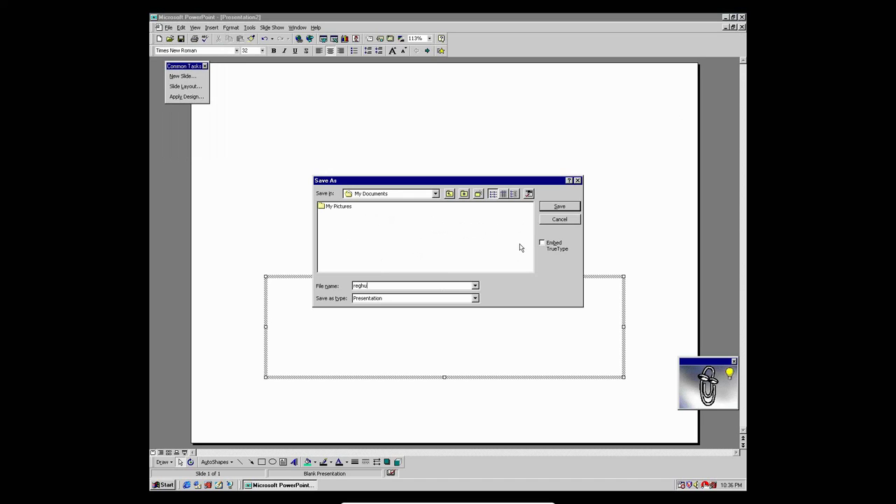
{"action": "left_click", "coordinate": [569, 208]}
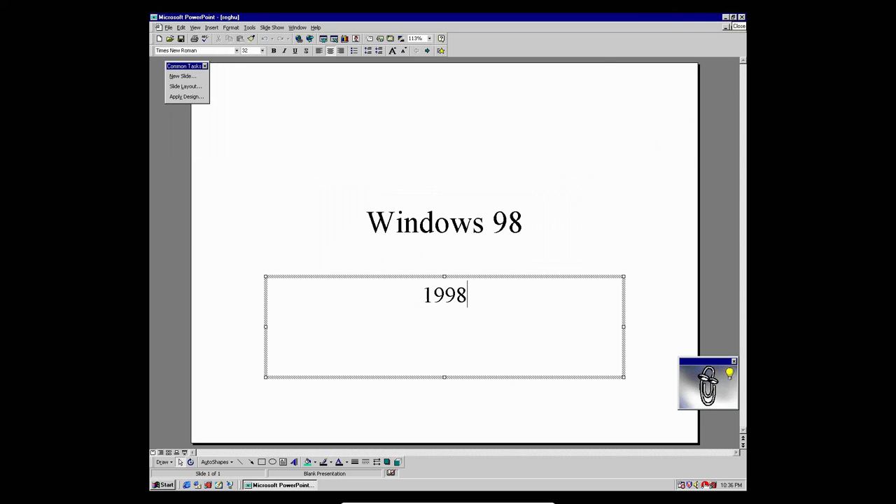
{"action": "double_click", "coordinate": [741, 27]}
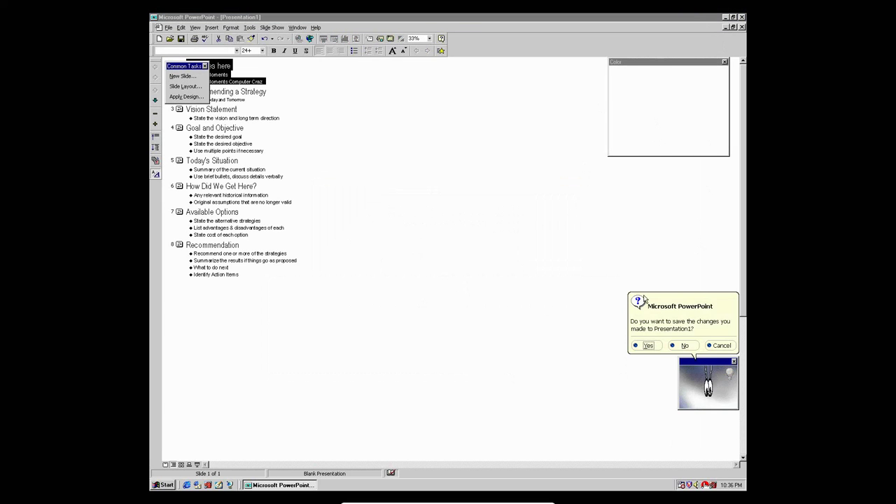
{"action": "left_click", "coordinate": [692, 351]}
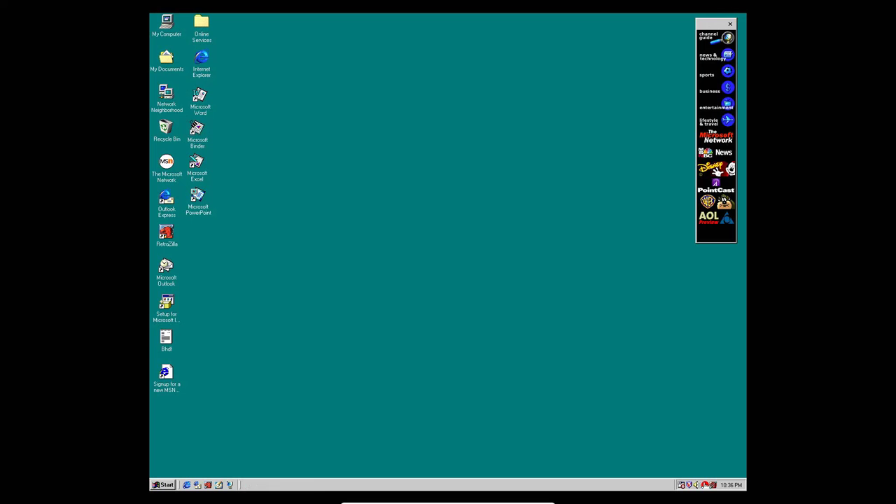
Open Microsoft Binder, dismiss the Office Assistant's welcome, view the empty binder maximized and close it.
{"action": "left_click", "coordinate": [518, 237]}
{"action": "double_click", "coordinate": [197, 129]}
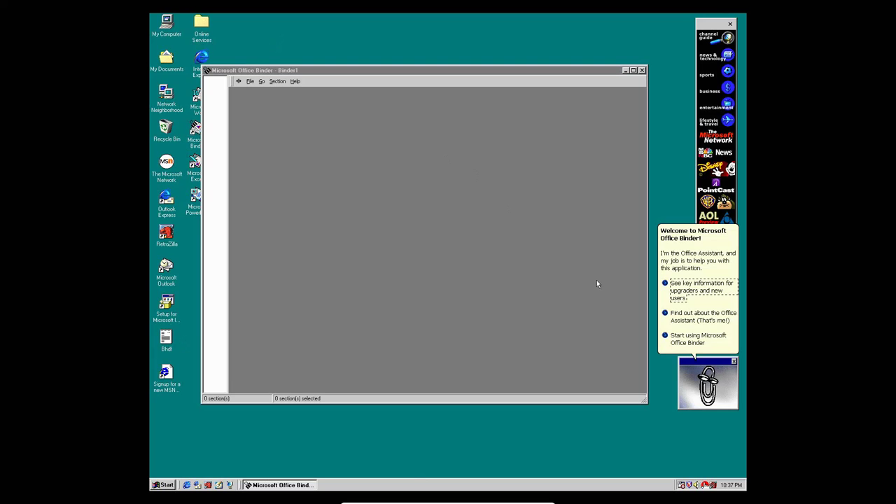
{"action": "left_click", "coordinate": [715, 337]}
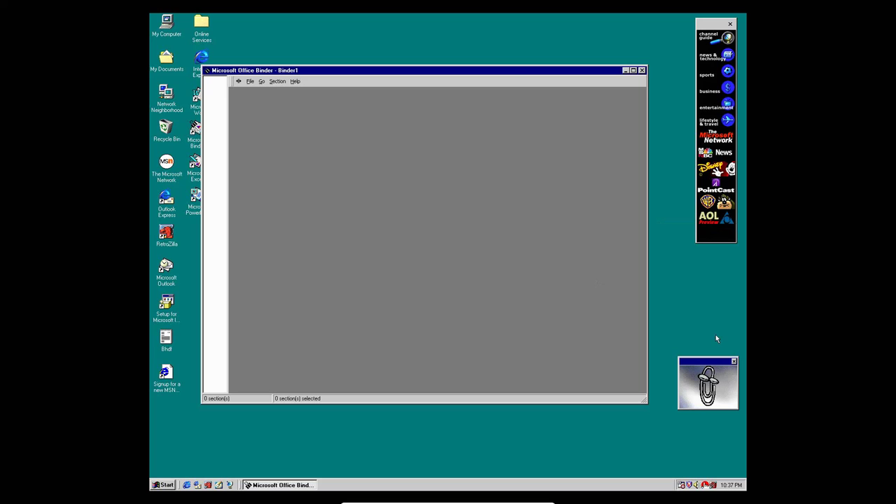
{"action": "left_click", "coordinate": [633, 70]}
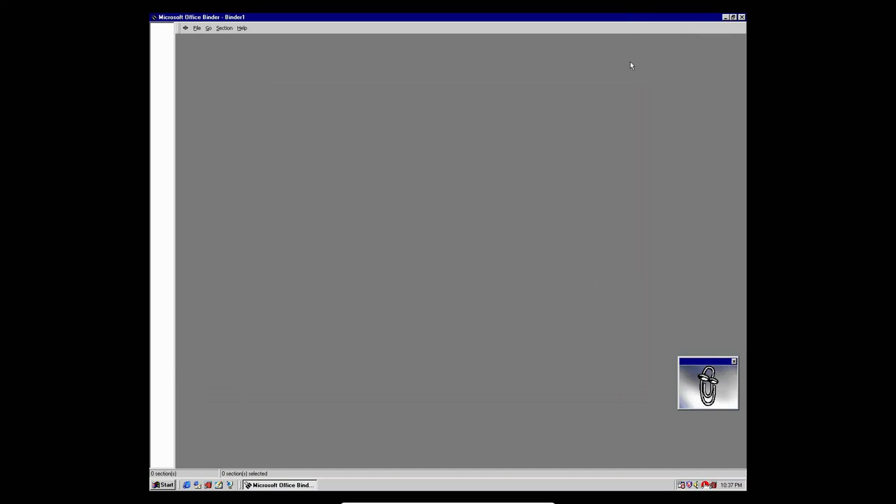
{"action": "left_click", "coordinate": [742, 17]}
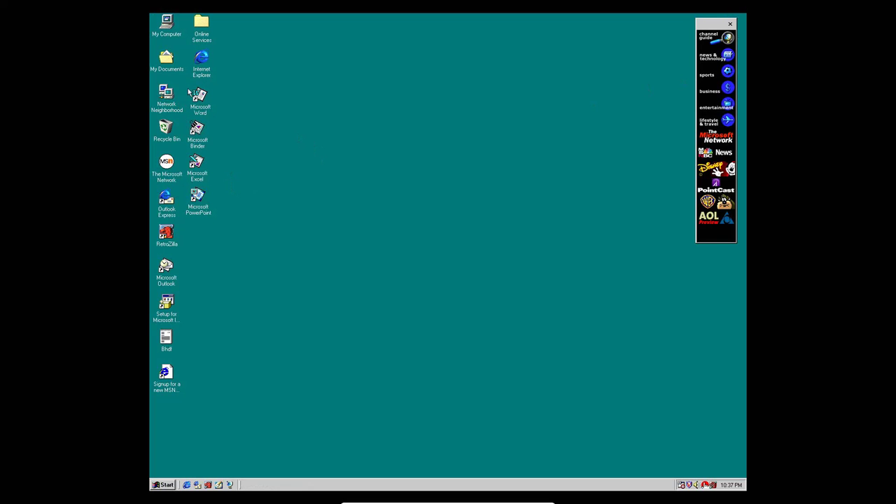
Open Internet Explorer past the MSN setup notice and decline to continue running scripts on the msn.com page.
{"action": "double_click", "coordinate": [203, 65]}
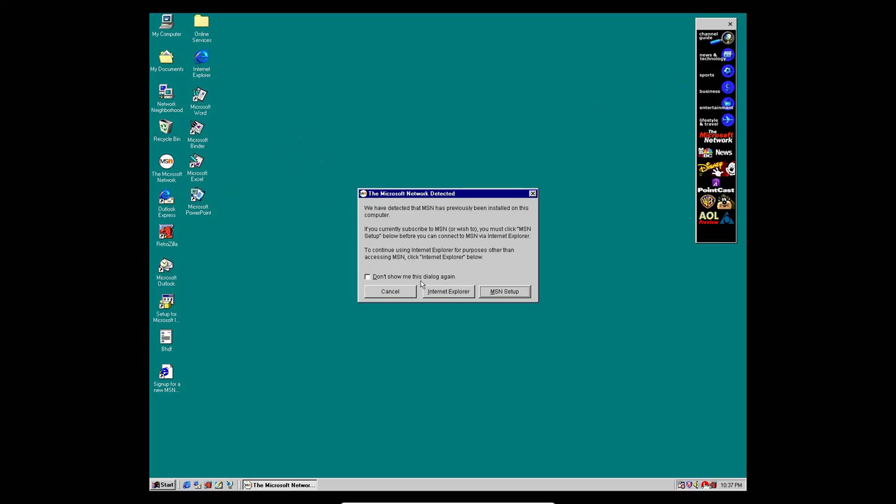
{"action": "left_click", "coordinate": [448, 291]}
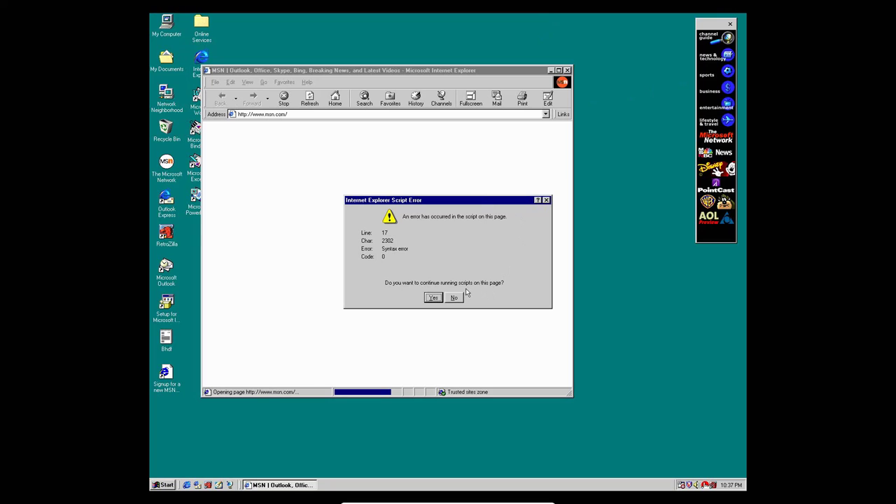
{"action": "left_click", "coordinate": [461, 297]}
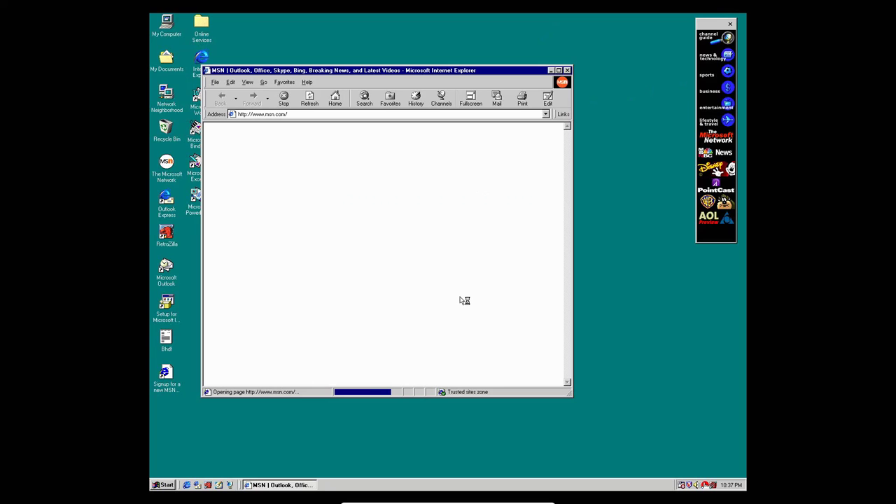
Force the unresponsive Internet Explorer MSN window to close by ending its task.
{"action": "key", "text": "ctrl+alt+Delete"}
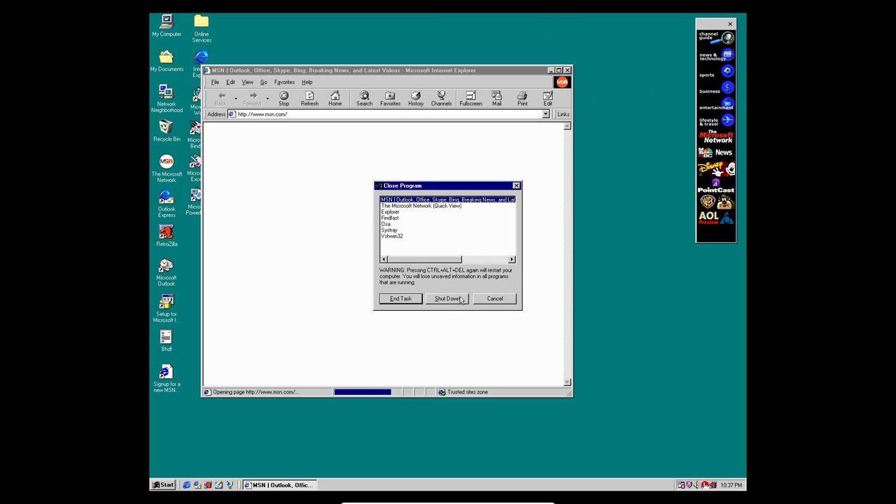
{"action": "left_click", "coordinate": [406, 297]}
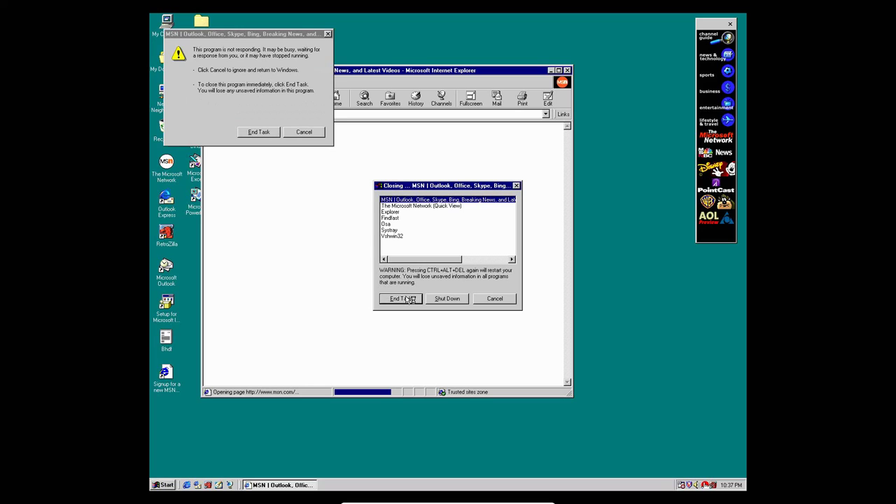
{"action": "left_click", "coordinate": [253, 132]}
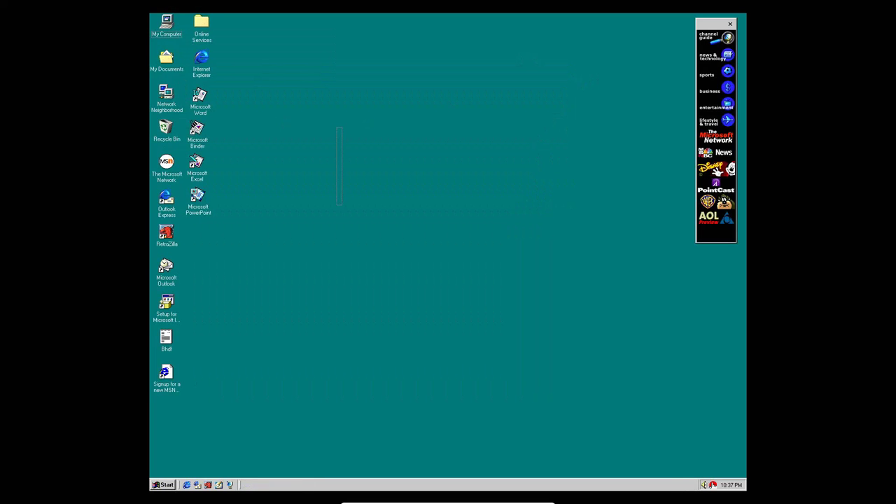
{"action": "right_click", "coordinate": [205, 63]}
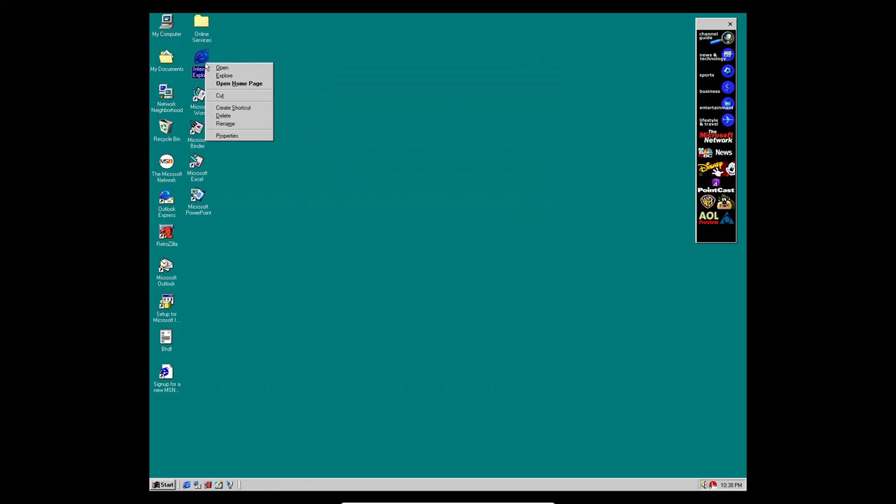
{"action": "left_click", "coordinate": [237, 139]}
{"action": "type", "text": "http"}
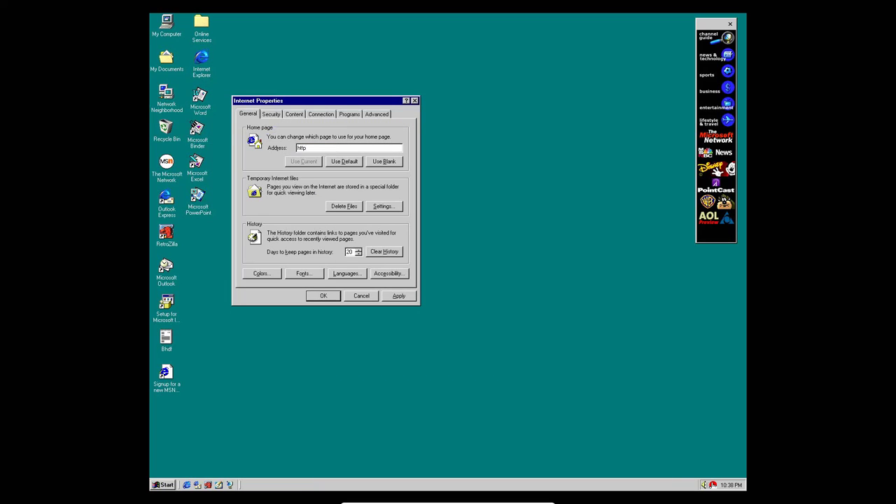
{"action": "type", "text": "://www.google.com"}
{"action": "left_click", "coordinate": [397, 297]}
{"action": "key", "text": "Return"}
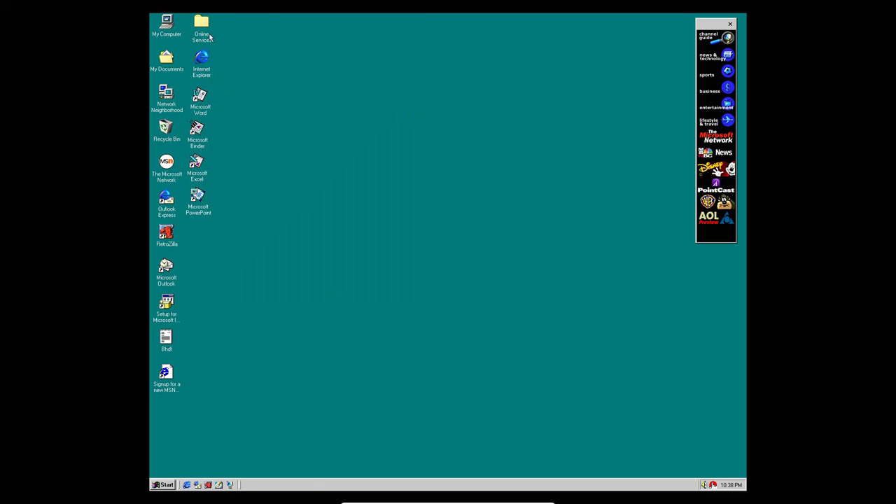
Open Internet Explorer past the MSN notice and maximize its window.
{"action": "double_click", "coordinate": [203, 61]}
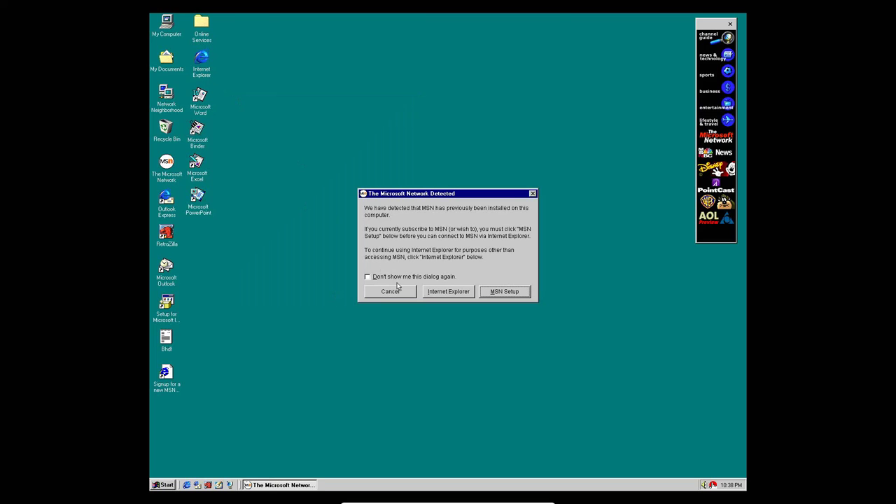
{"action": "left_click", "coordinate": [435, 292]}
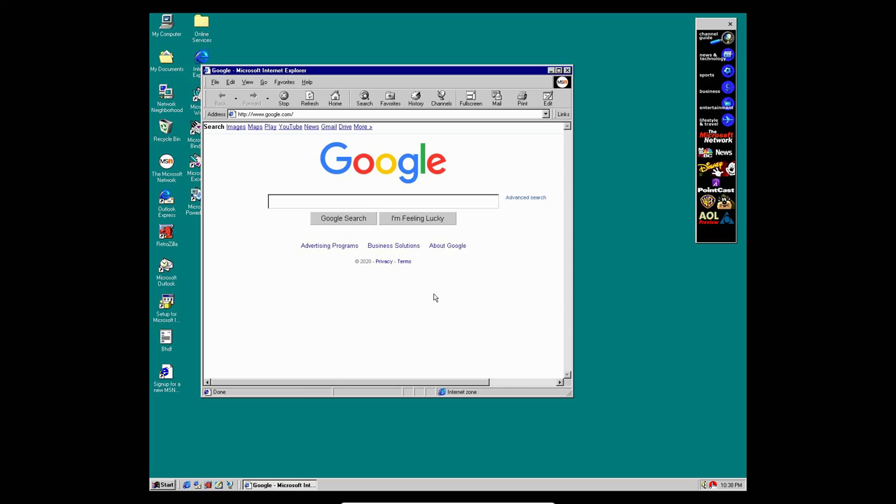
{"action": "left_click", "coordinate": [558, 71]}
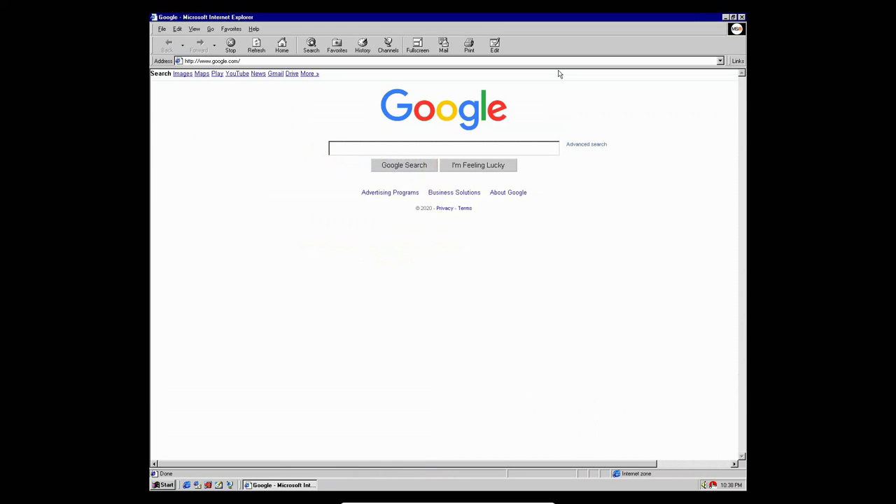
Load the whatsmyos.com page to check which operating system the site detects.
{"action": "left_click", "coordinate": [441, 151]}
{"action": "left_click", "coordinate": [240, 61]}
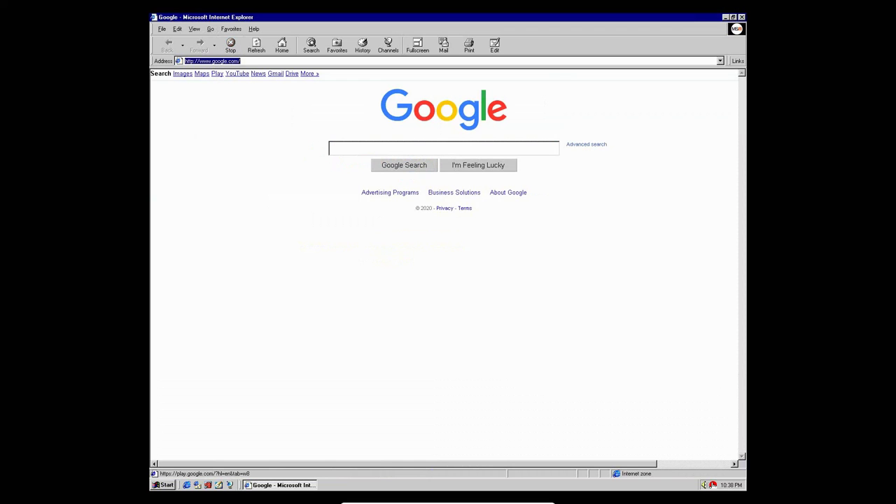
{"action": "type", "text": "whatsmyos"}
{"action": "key", "text": "Return"}
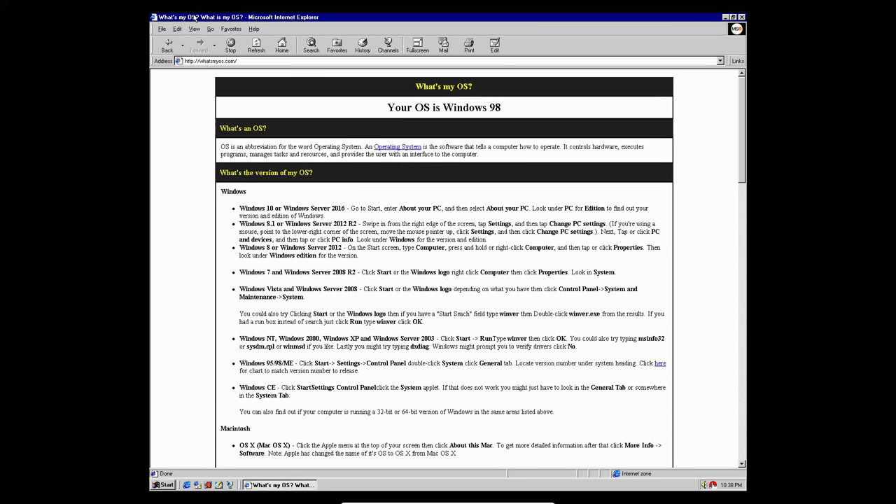
Try to open whatismybrowser.com and dismiss the error dialog.
{"action": "left_click", "coordinate": [265, 62]}
{"action": "type", "text": "whatismybrowser.com"}
{"action": "key", "text": "Return"}
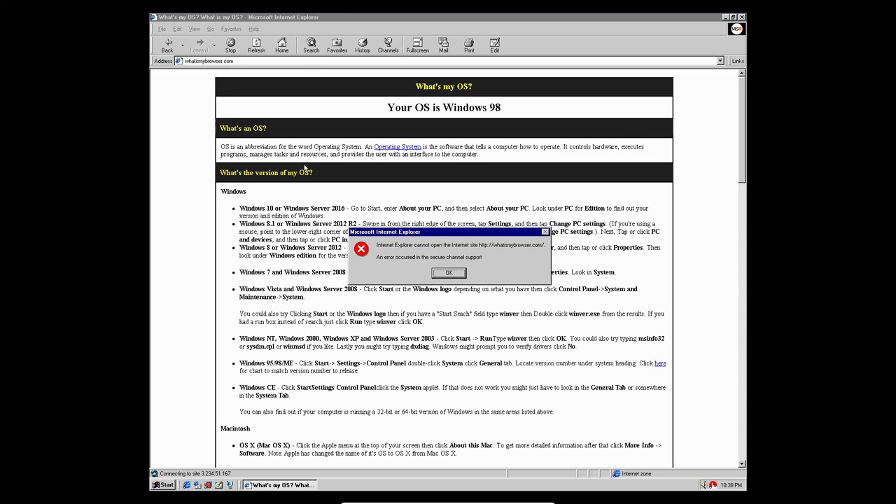
{"action": "left_click", "coordinate": [446, 273]}
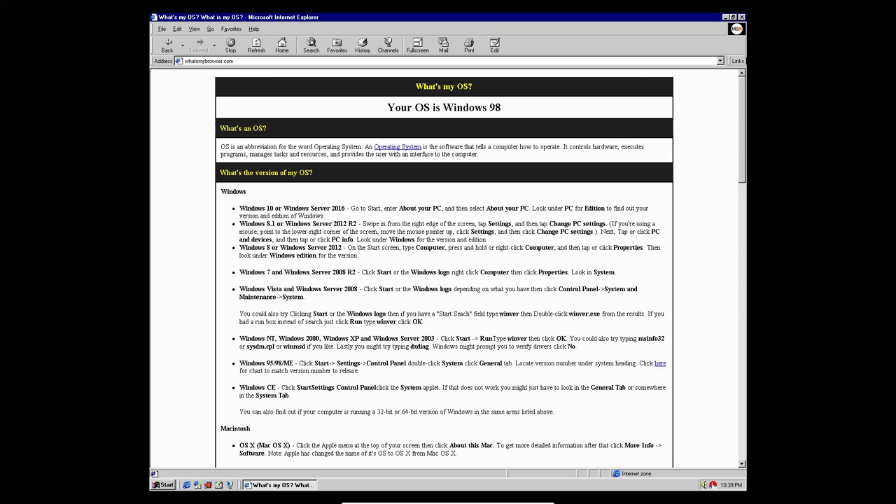
{"action": "left_click_drag", "start_coordinate": [443, 84], "coordinate": [497, 116]}
{"action": "left_click", "coordinate": [497, 116]}
Close Internet Explorer, run winver to view the Windows version dialog near the middle of the desktop, and dismiss it.
{"action": "key", "text": "super+r"}
{"action": "left_click", "coordinate": [741, 17]}
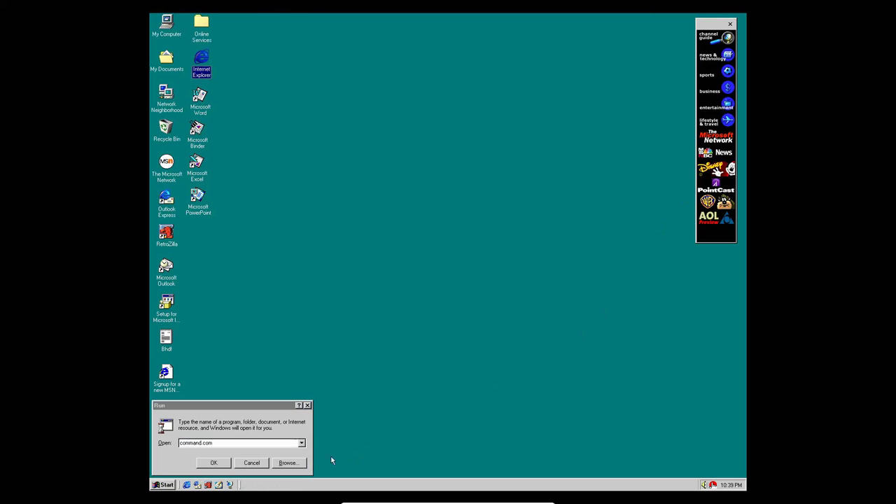
{"action": "left_click", "coordinate": [210, 448]}
{"action": "type", "text": "winver"}
{"action": "key", "text": "Return"}
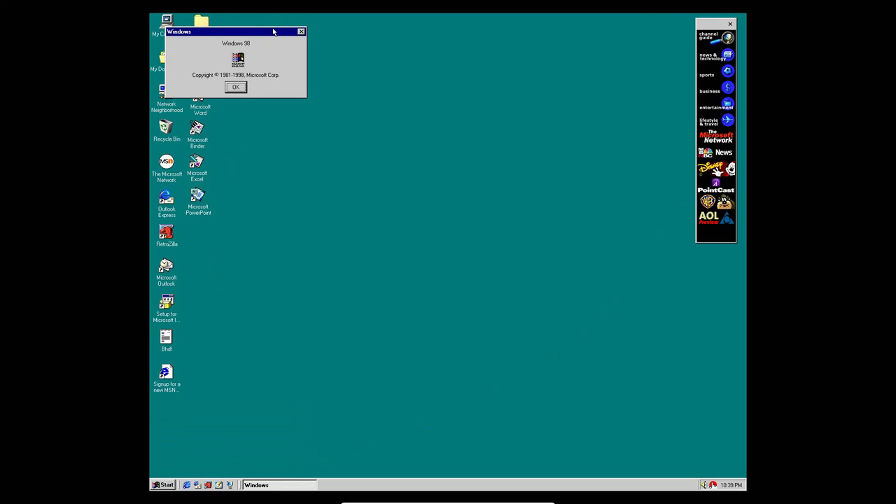
{"action": "left_click_drag", "start_coordinate": [273, 30], "coordinate": [516, 217]}
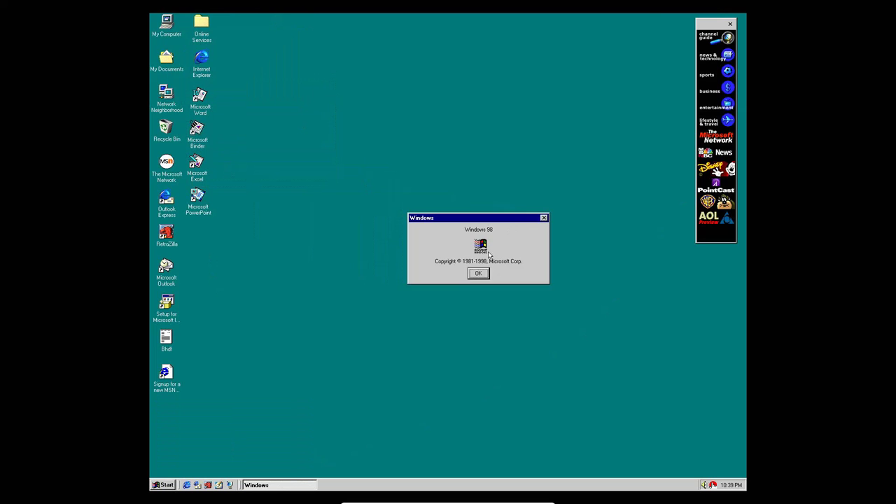
{"action": "left_click", "coordinate": [475, 273]}
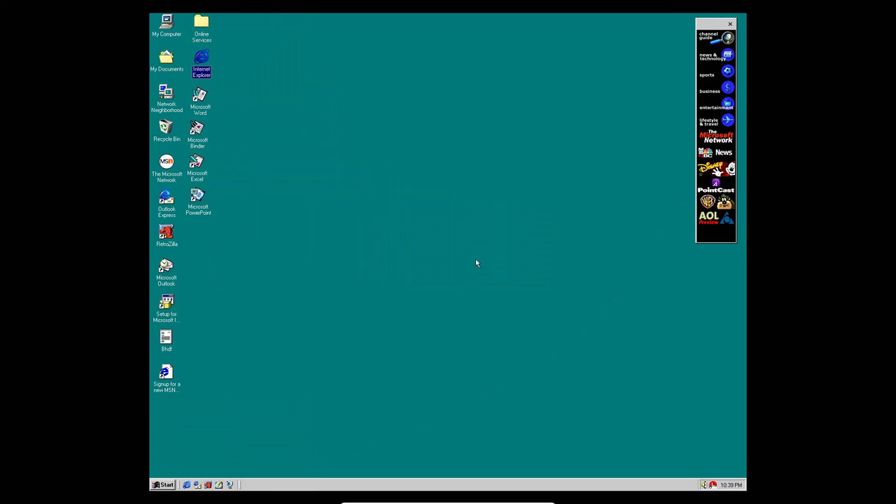
{"action": "key", "text": "shift+F10"}
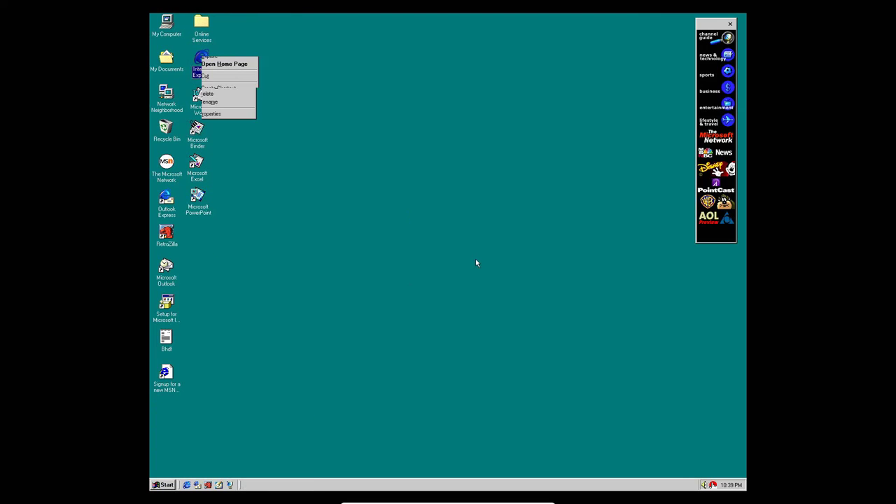
{"action": "left_click", "coordinate": [475, 263]}
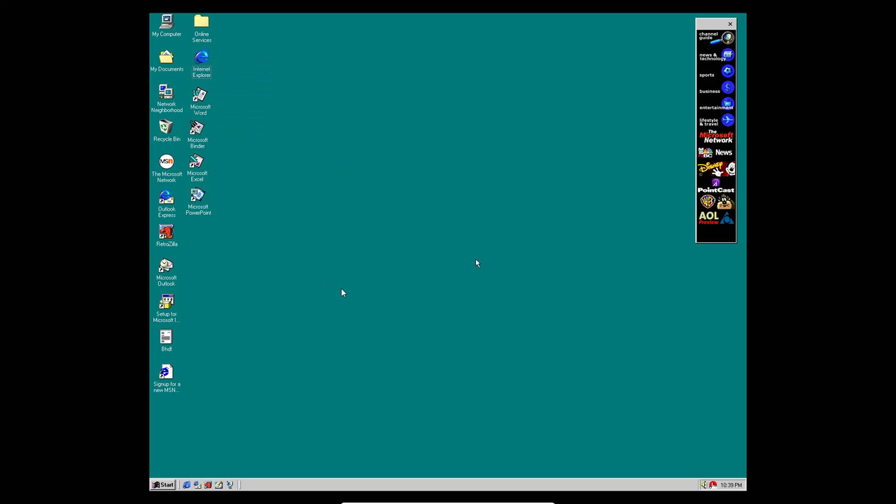
Switch from the virtual machine to the host Windows 10 desktop and run winver to view its version.
{"action": "key", "text": "alt+Tab"}
{"action": "key", "text": "alt+Tab"}
{"action": "key", "text": "alt+Tab"}
{"action": "key", "text": "alt+Tab"}
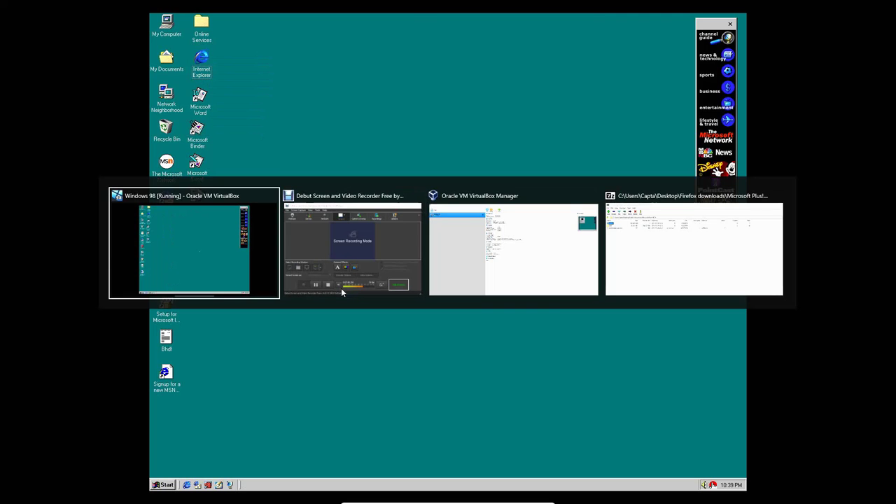
{"action": "key", "text": "alt+Tab"}
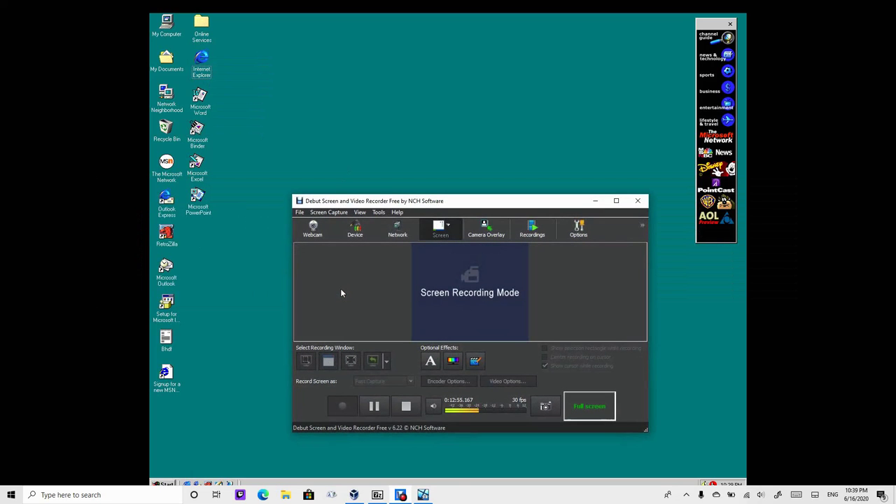
{"action": "key", "text": "super+r"}
{"action": "type", "text": "winver"}
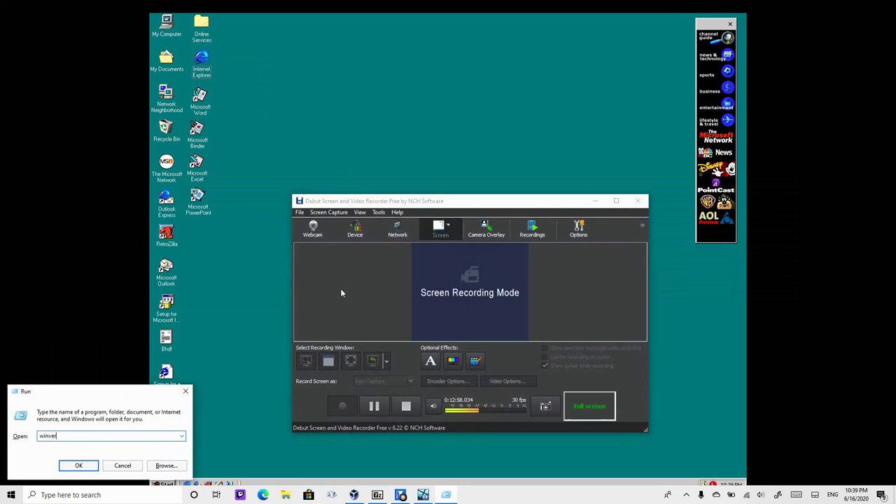
{"action": "key", "text": "Return"}
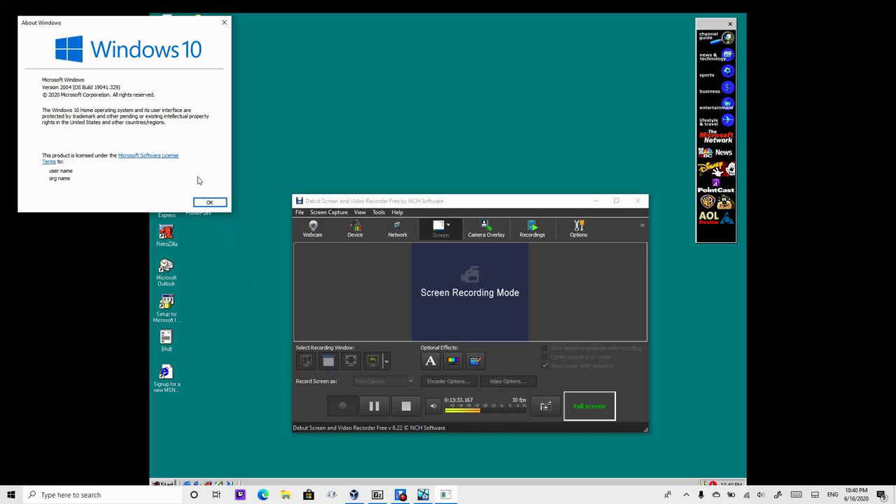
Skim the Microsoft Software License Terms from About Windows to the end and back, and close both dialogs.
{"action": "left_click", "coordinate": [168, 156]}
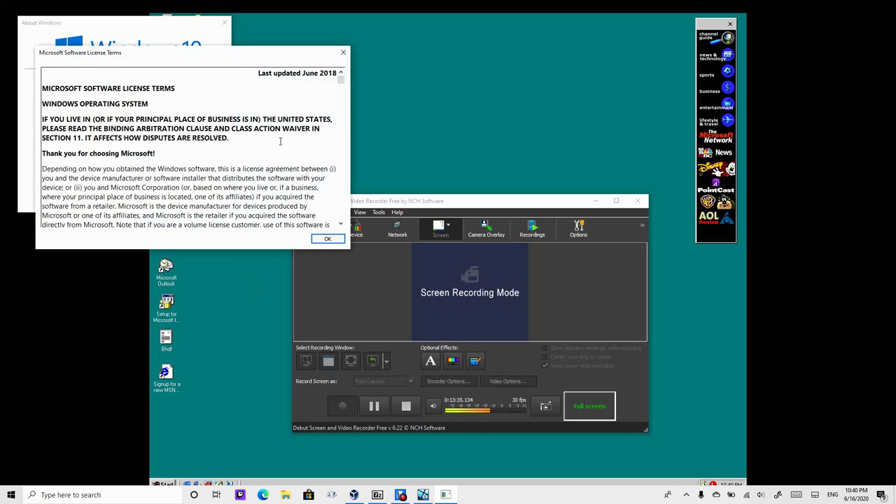
{"action": "left_click_drag", "start_coordinate": [342, 84], "coordinate": [327, 222]}
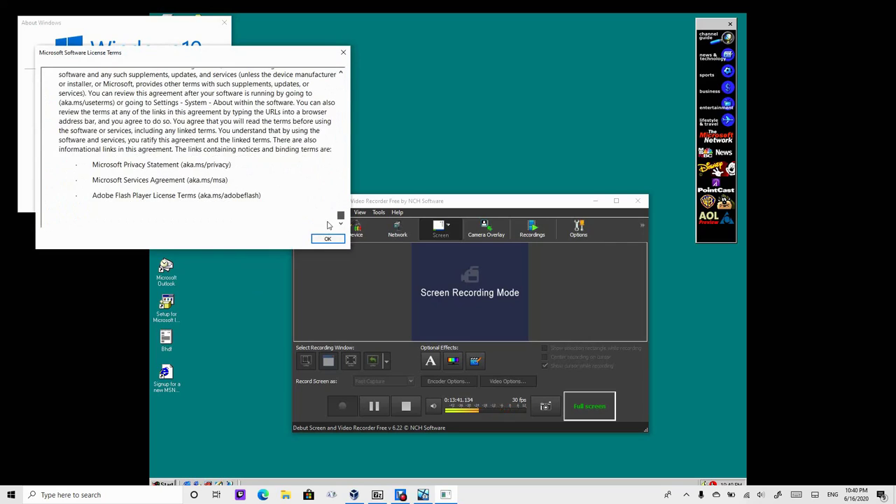
{"action": "left_click_drag", "start_coordinate": [327, 220], "coordinate": [326, 90]}
{"action": "left_click", "coordinate": [343, 52]}
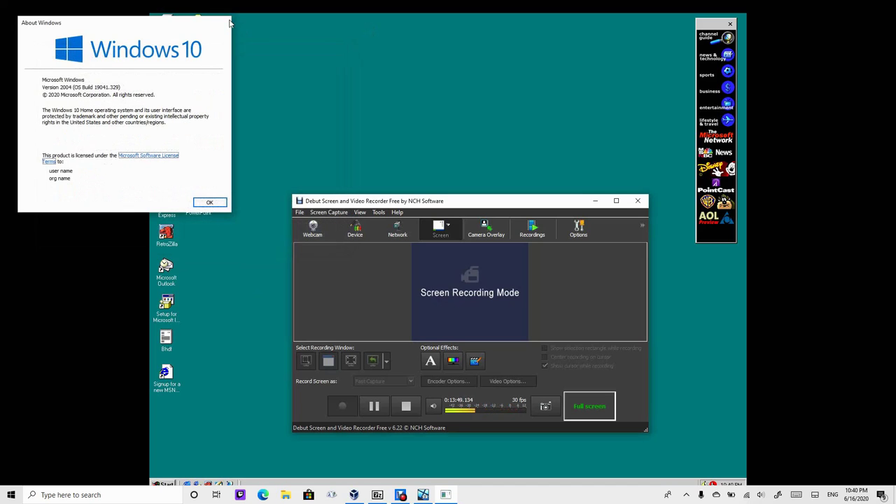
{"action": "left_click", "coordinate": [226, 23]}
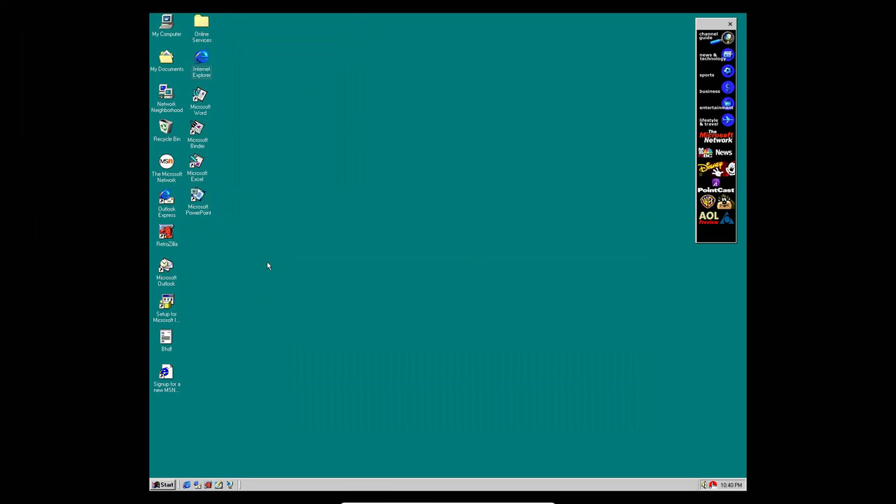
{"action": "left_click_drag", "start_coordinate": [256, 268], "coordinate": [695, 478]}
{"action": "key", "text": "alt+Tab"}
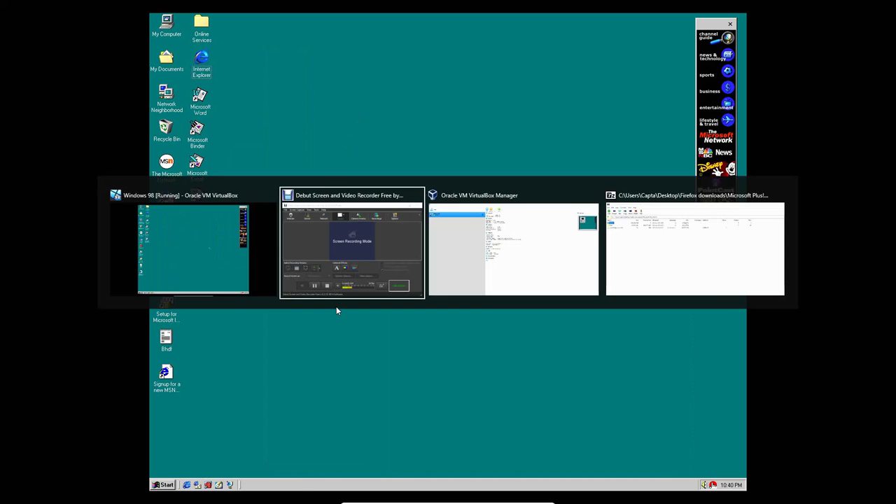
{"action": "left_click", "coordinate": [374, 406]}
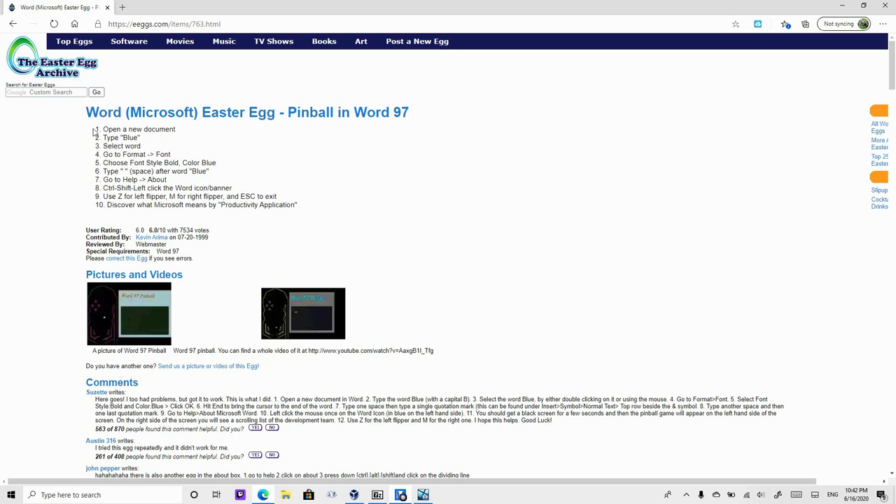
Copy steps 1 to 9 of the Word 97 pinball Easter egg instructions into a new Notepad document.
{"action": "left_click_drag", "start_coordinate": [105, 132], "coordinate": [290, 200]}
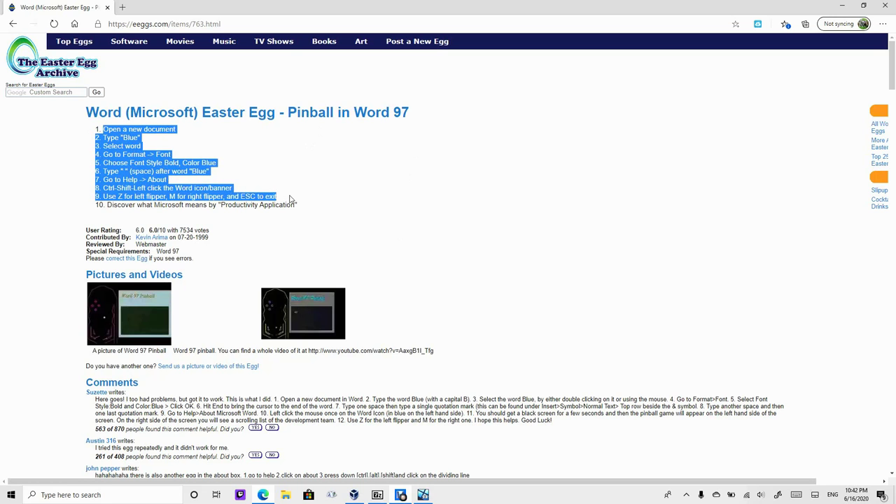
{"action": "key", "text": "super+r"}
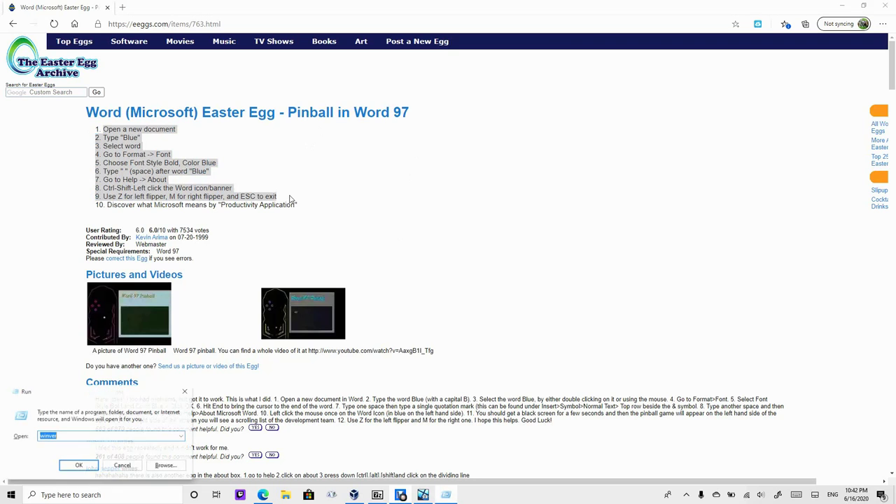
{"action": "type", "text": "notepad"}
{"action": "key", "text": "Return"}
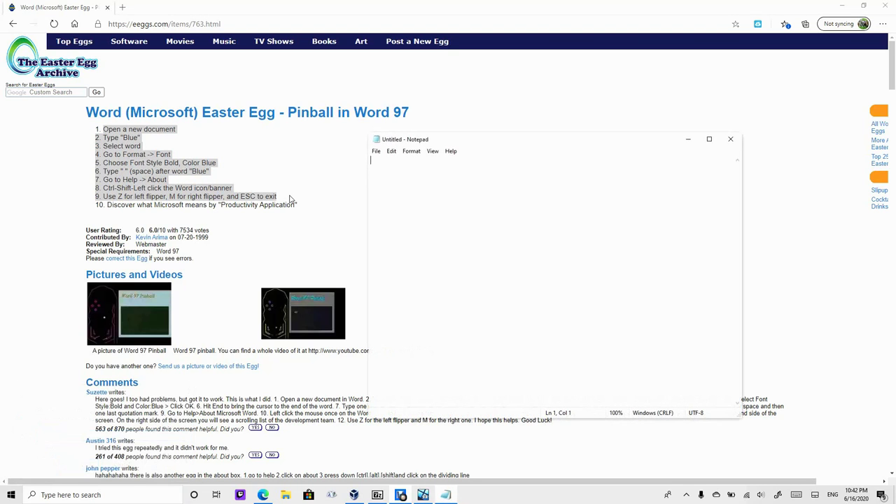
{"action": "type", "text": "Open a new document 2. Type \"Blue\" 3. Select word 4. Go to Format -> Font 5. Choose Font Style Bold, Color Blue 6. Type \" \" (space) after word \"Blue\" 7. Go to Help -> About 8. Ctrl-Shift-Left click the Word icon/banner 9. Use Z for left flipper, M for right flipper, and ESC to exit"}
{"action": "left_click", "coordinate": [381, 160]}
Save the Notepad document as "Thing" in the Desktop folder.
{"action": "left_click", "coordinate": [377, 151]}
{"action": "left_click", "coordinate": [390, 193]}
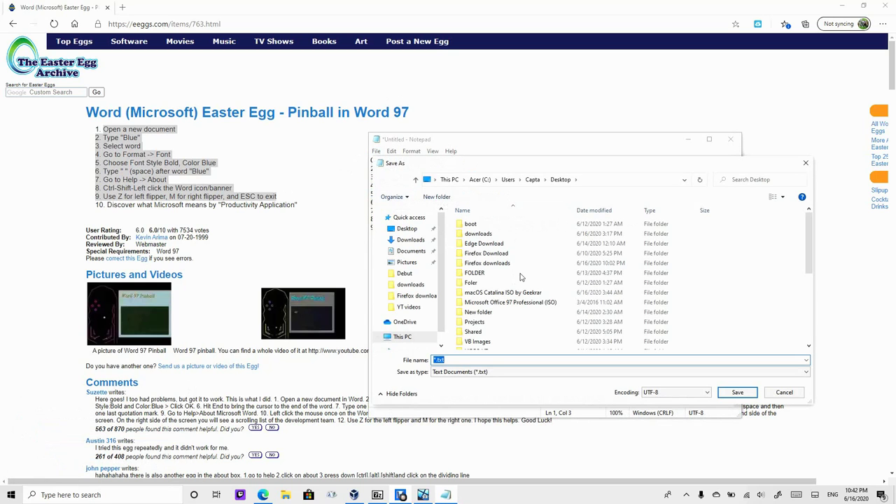
{"action": "type", "text": "Thing"}
{"action": "key", "text": "Return"}
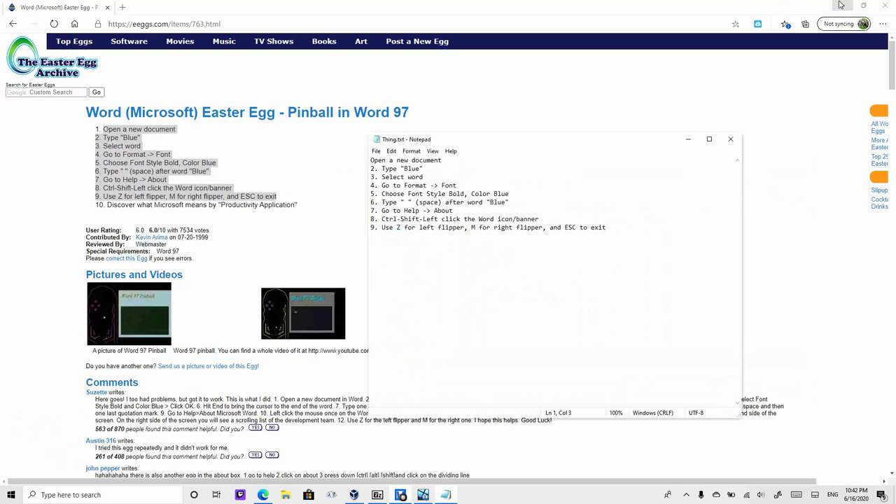
Launch CDBurnerXP on the host and start a new data disc compilation.
{"action": "key", "text": "super"}
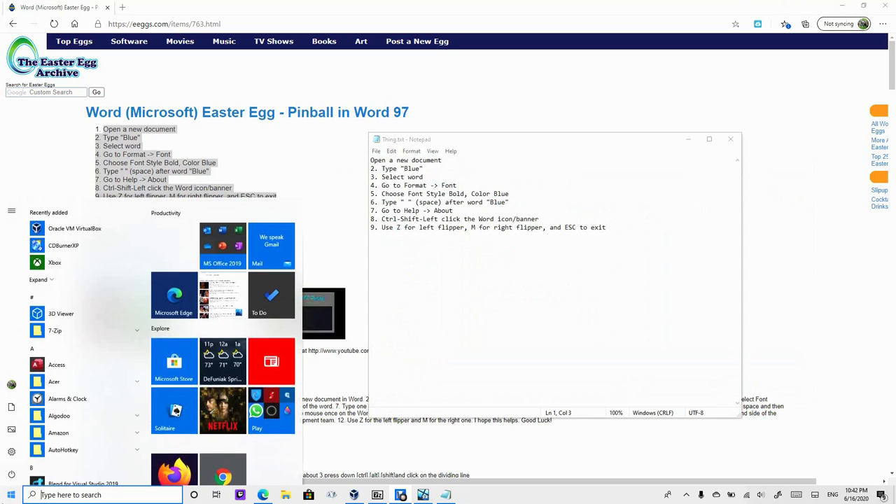
{"action": "type", "text": "cmd"}
{"action": "key", "text": "Return"}
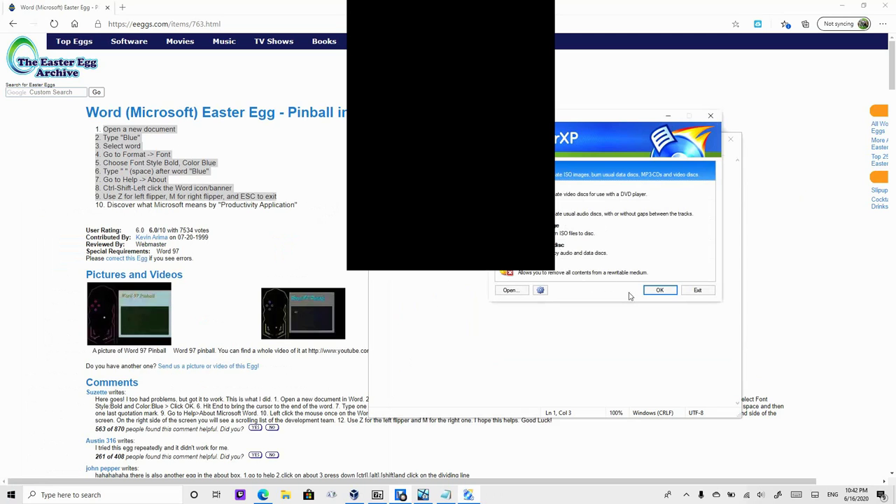
{"action": "left_click", "coordinate": [659, 291]}
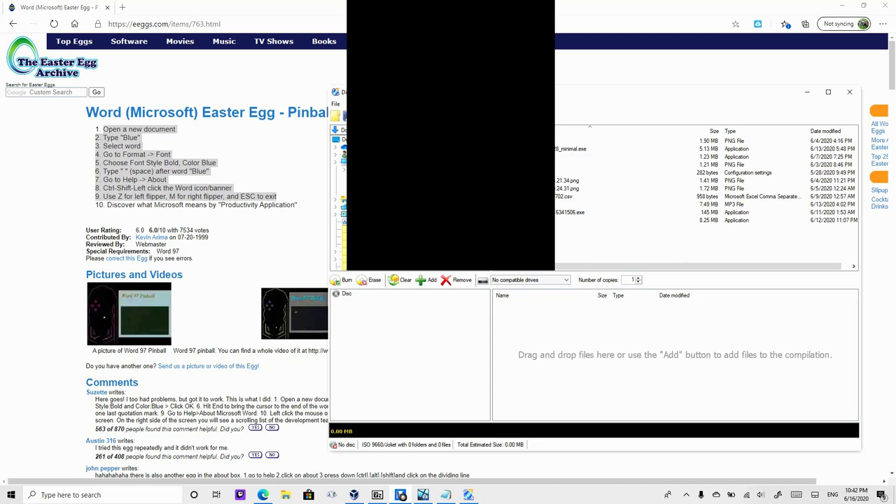
{"action": "scroll", "coordinate": [340, 182], "scroll_direction": "down", "scroll_amount": 3}
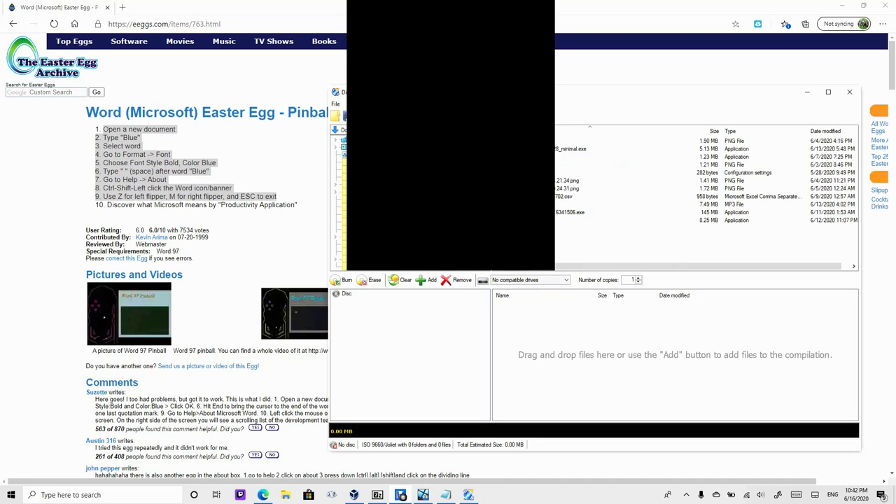
{"action": "scroll", "coordinate": [341, 182], "scroll_direction": "up", "scroll_amount": 3}
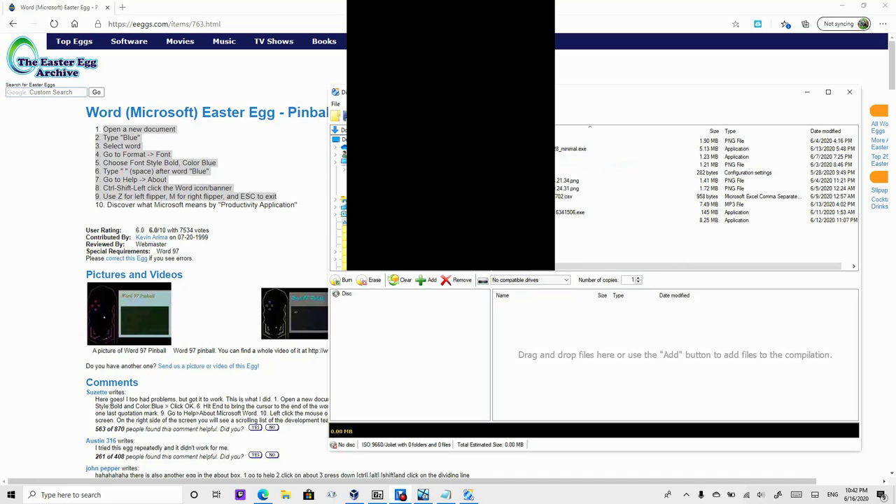
{"action": "left_click", "coordinate": [337, 159]}
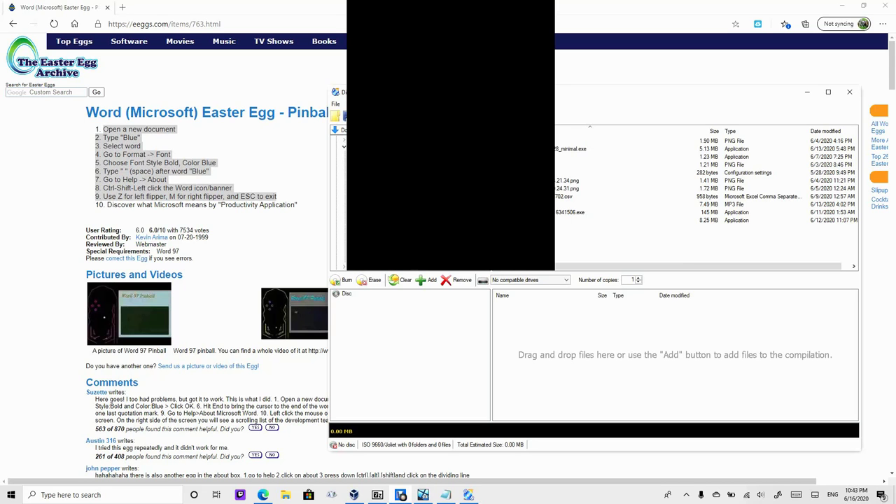
Open the Desktop folder in File Explorer below the CDBurnerXP file list and locate Thing.txt.
{"action": "left_click", "coordinate": [286, 495]}
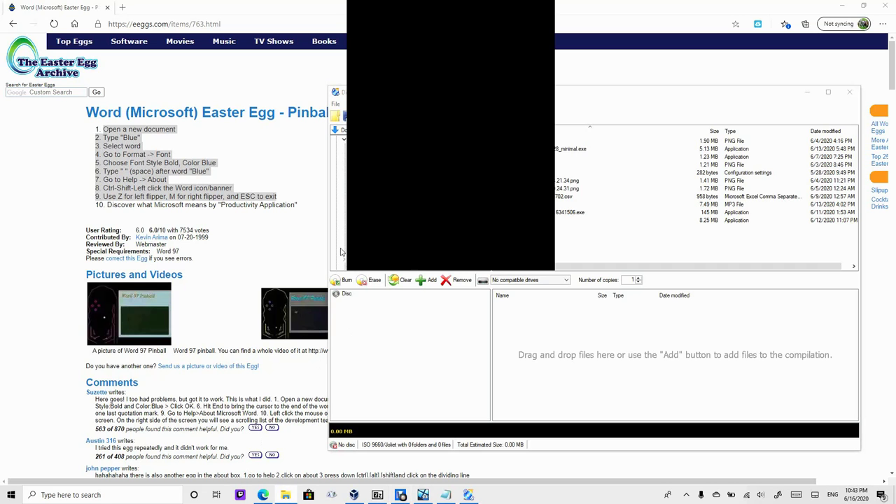
{"action": "left_click_drag", "start_coordinate": [324, 7], "coordinate": [484, 322]}
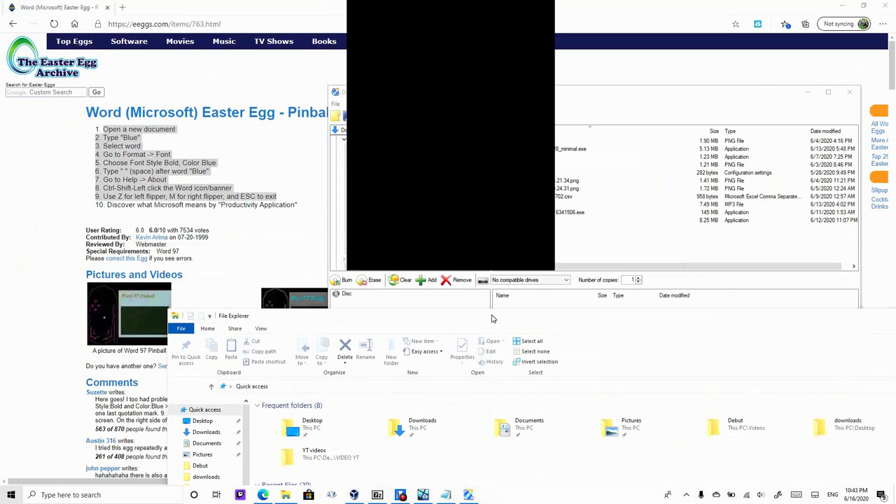
{"action": "left_click", "coordinate": [222, 423]}
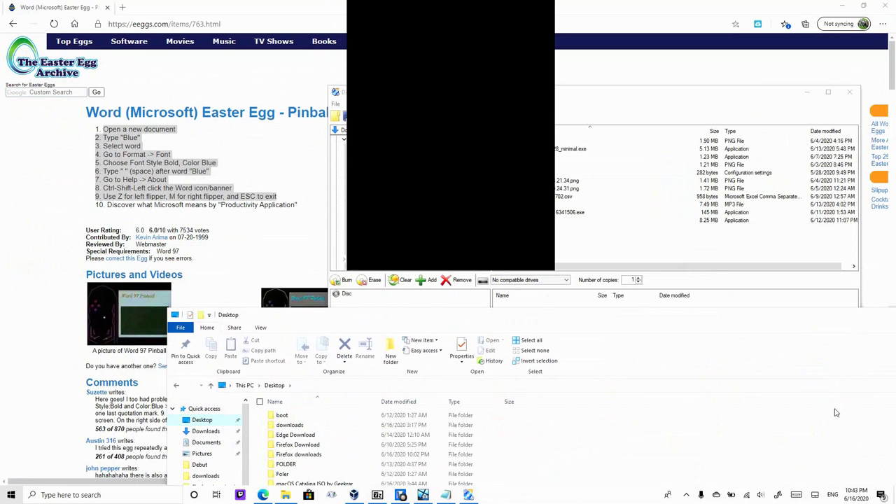
{"action": "left_click_drag", "start_coordinate": [758, 315], "coordinate": [585, 278]}
{"action": "left_click_drag", "start_coordinate": [879, 381], "coordinate": [873, 458]}
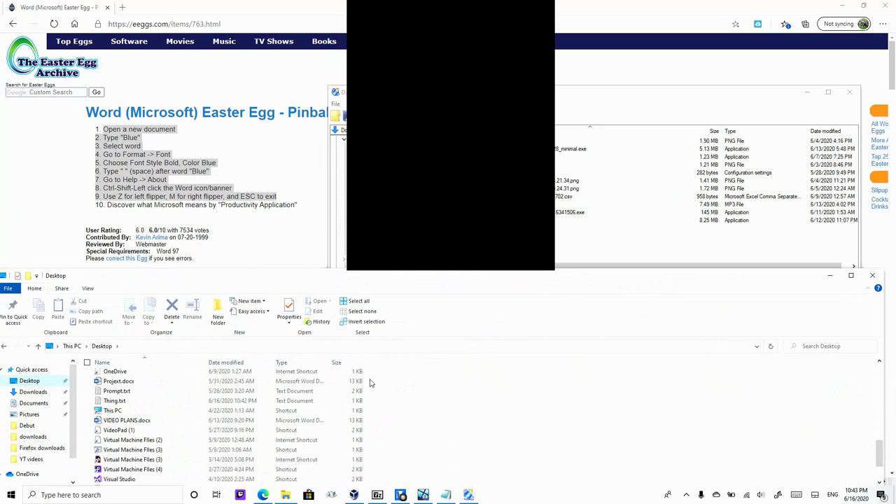
Add Thing.txt from the Desktop folder to the disc compilation and minimize File Explorer.
{"action": "left_click_drag", "start_coordinate": [198, 404], "coordinate": [237, 405]}
{"action": "left_click_drag", "start_coordinate": [355, 363], "coordinate": [430, 399]}
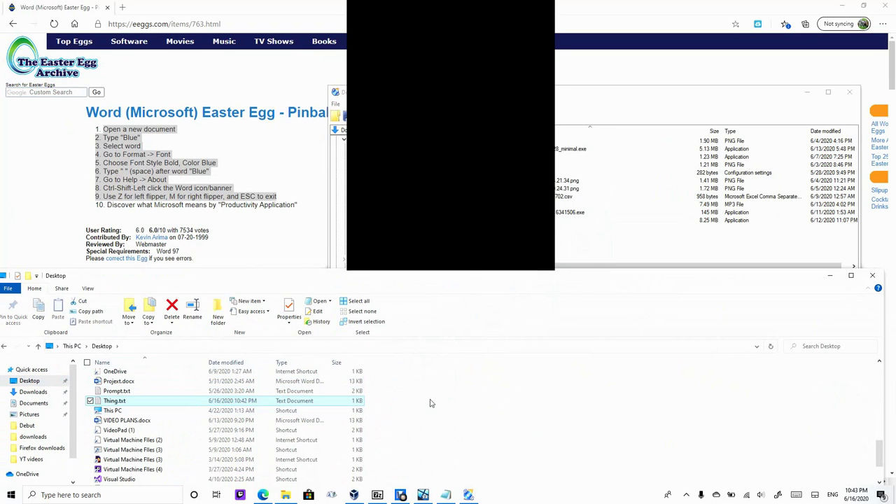
{"action": "left_click_drag", "start_coordinate": [468, 280], "coordinate": [477, 336]}
{"action": "mouse_move", "coordinate": [249, 456]}
{"action": "left_mouse_down"}
{"action": "mouse_move", "coordinate": [585, 328]}
{"action": "mouse_move", "coordinate": [572, 312]}
{"action": "left_mouse_up"}
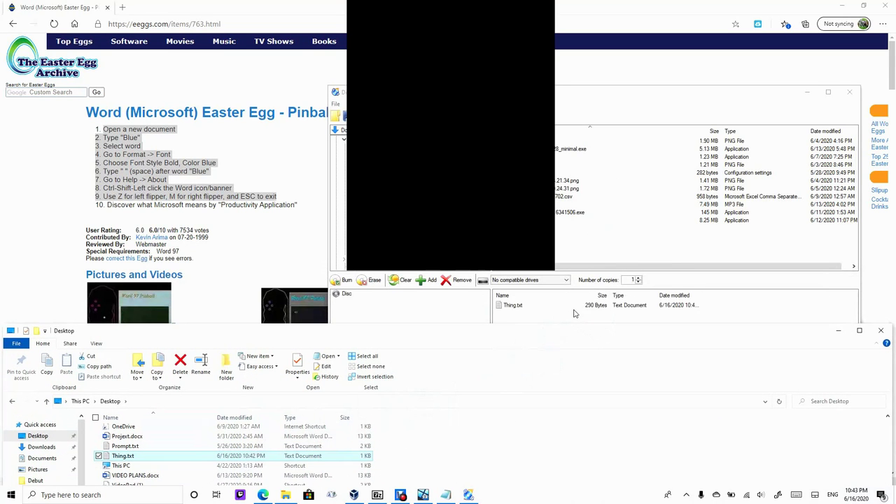
{"action": "left_click", "coordinate": [840, 331]}
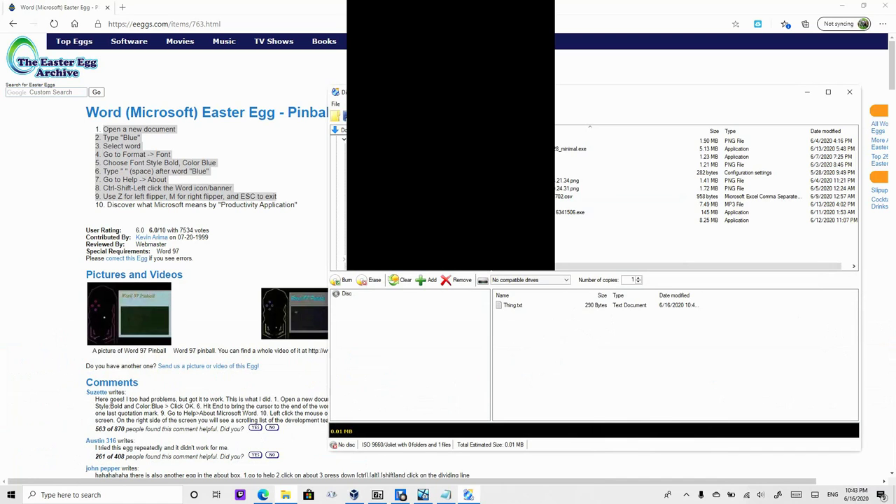
{"action": "left_click", "coordinate": [336, 104]}
{"action": "left_click", "coordinate": [343, 139]}
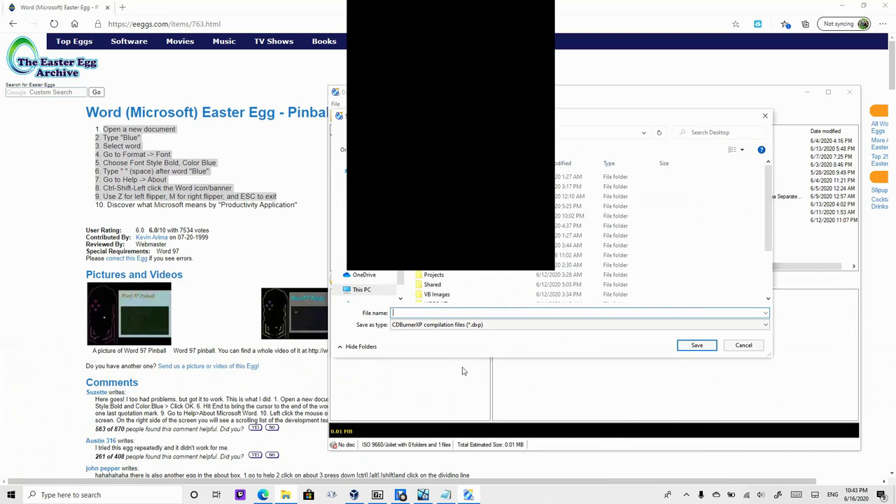
{"action": "left_click", "coordinate": [739, 350]}
Save the disc compilation as the ISO image Disc.iso in the Firefox downloads folder.
{"action": "left_click", "coordinate": [336, 104]}
{"action": "left_click", "coordinate": [339, 162]}
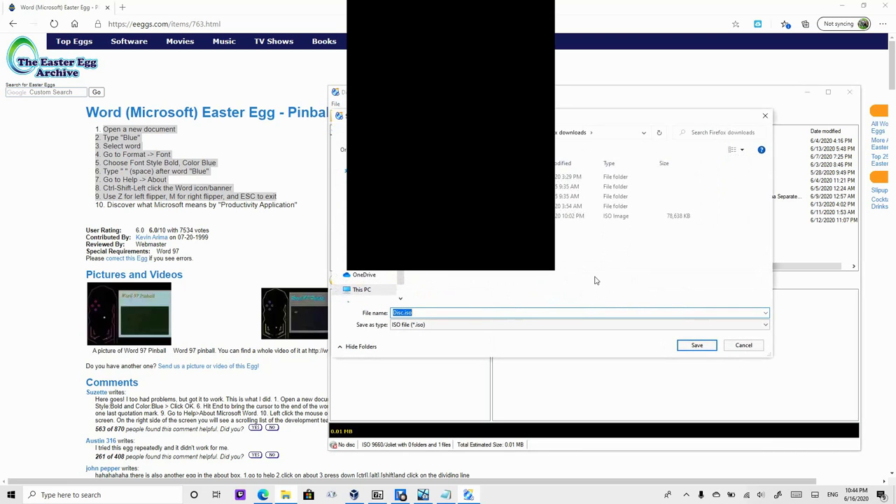
{"action": "left_click", "coordinate": [698, 347]}
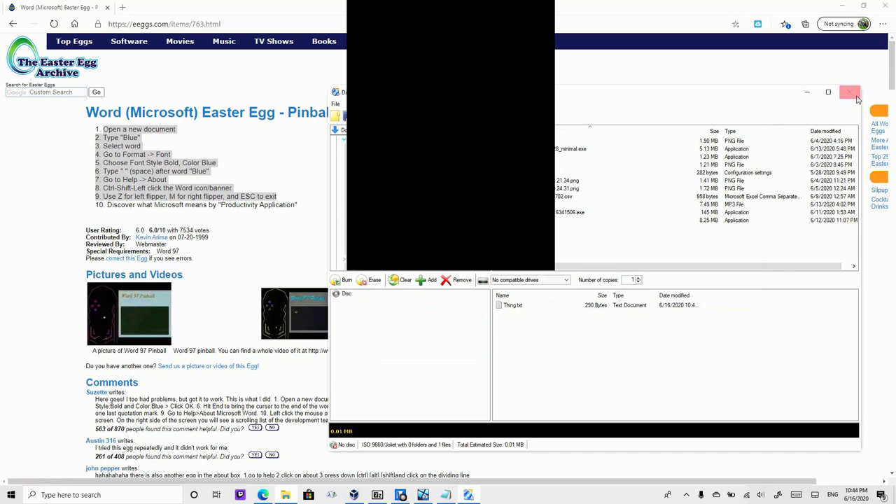
Close the disc compilation, minimize the browser and return to the Windows 98 virtual machine.
{"action": "left_click", "coordinate": [849, 92]}
{"action": "left_click", "coordinate": [624, 276]}
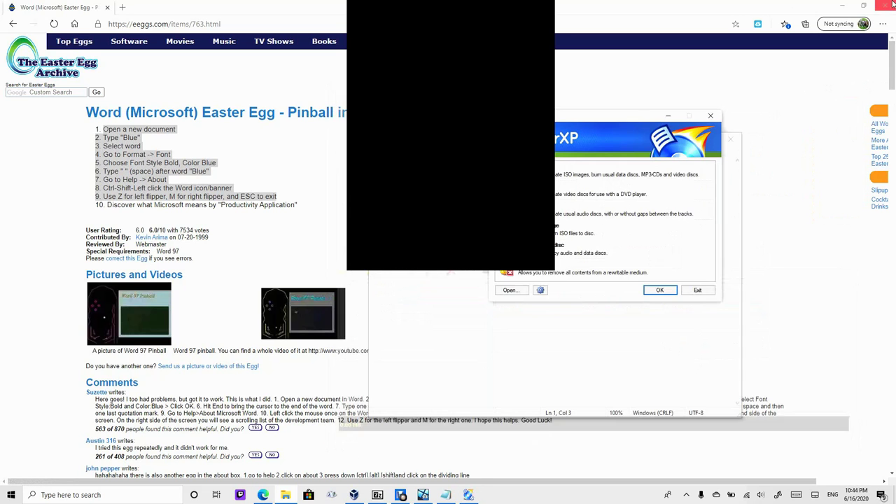
{"action": "left_click", "coordinate": [845, 4]}
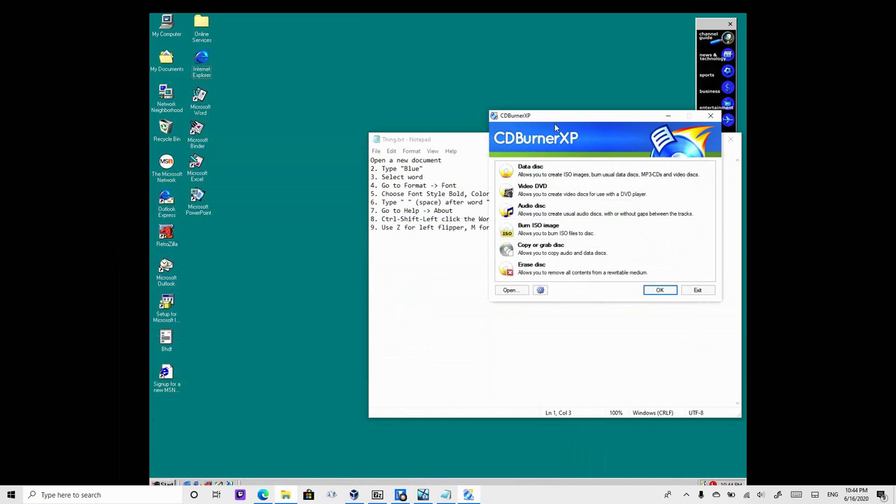
{"action": "left_click", "coordinate": [532, 243]}
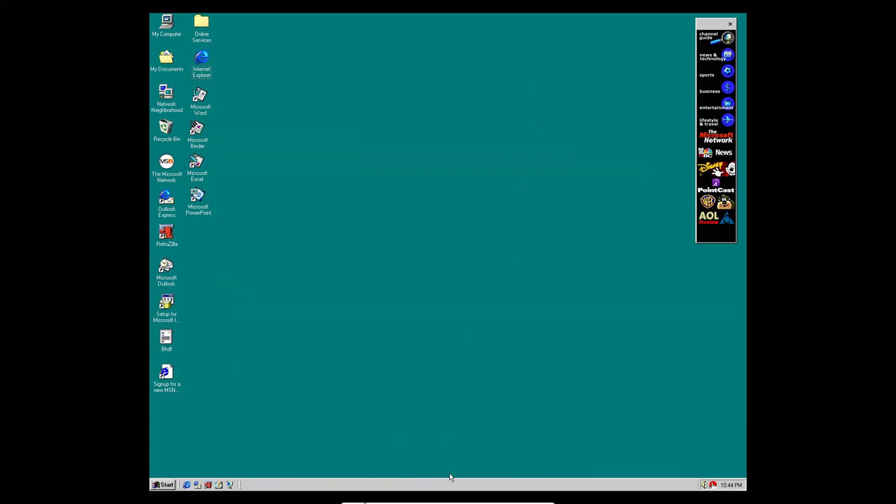
{"action": "mouse_move", "coordinate": [450, 478]}
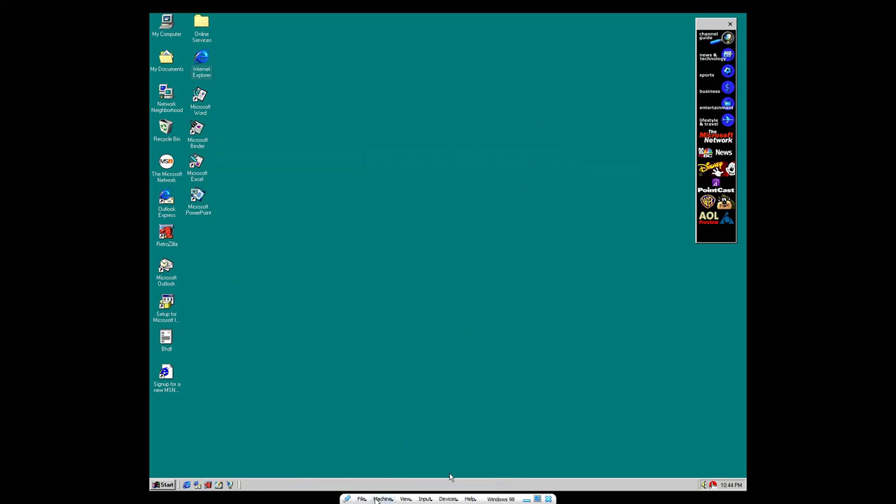
{"action": "left_click", "coordinate": [362, 498]}
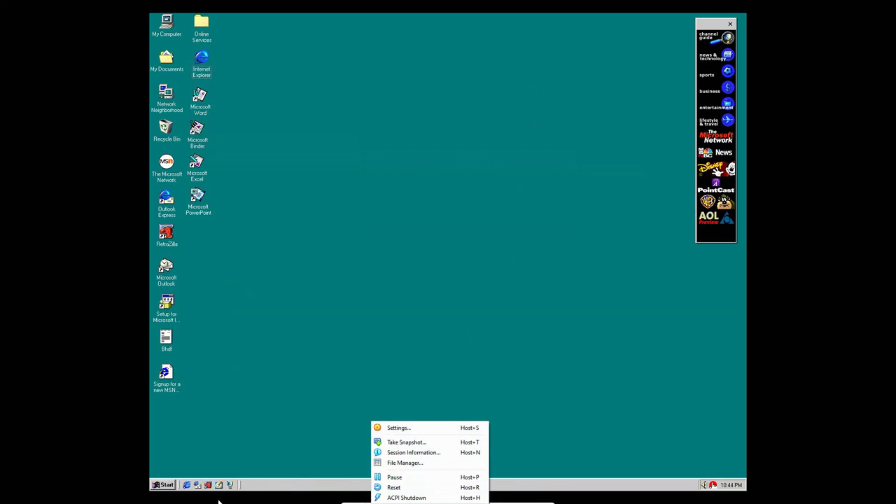
{"action": "key", "text": "Escape"}
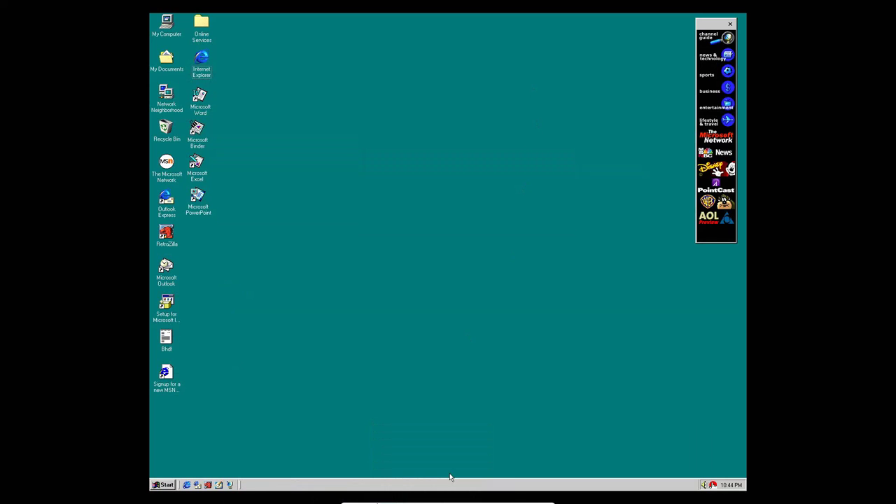
{"action": "mouse_move", "coordinate": [364, 499]}
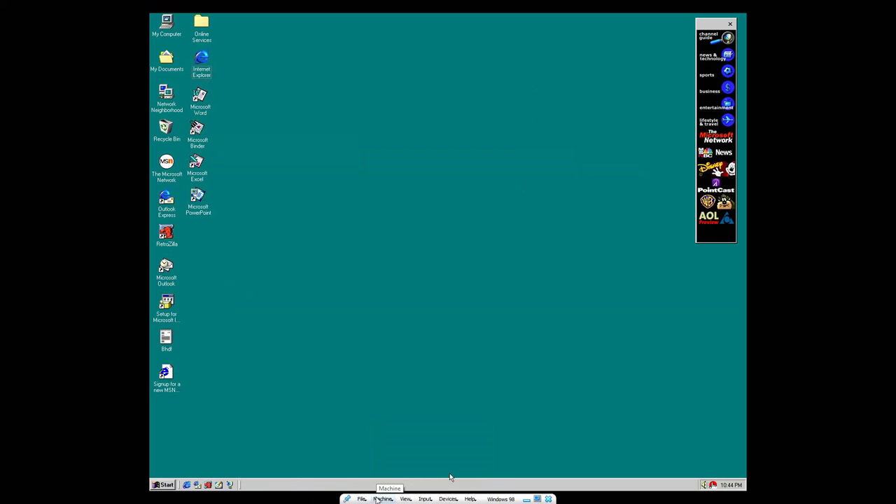
{"action": "left_click", "coordinate": [383, 499]}
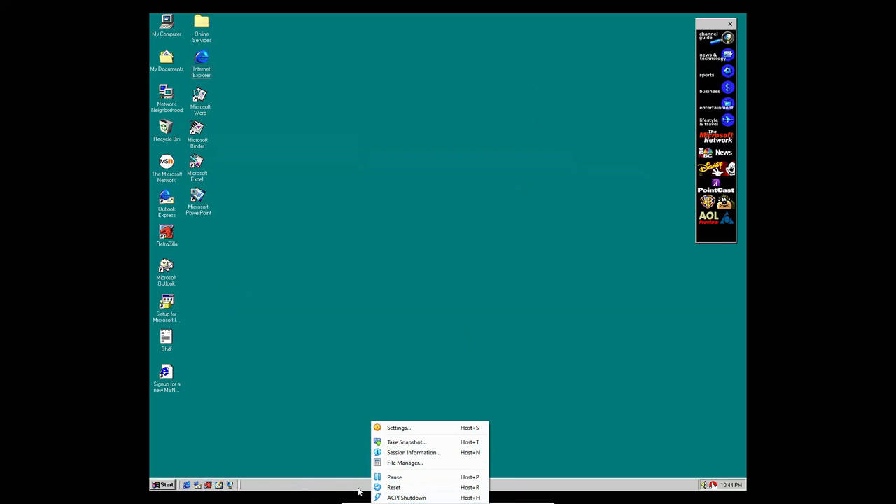
{"action": "left_click", "coordinate": [357, 502]}
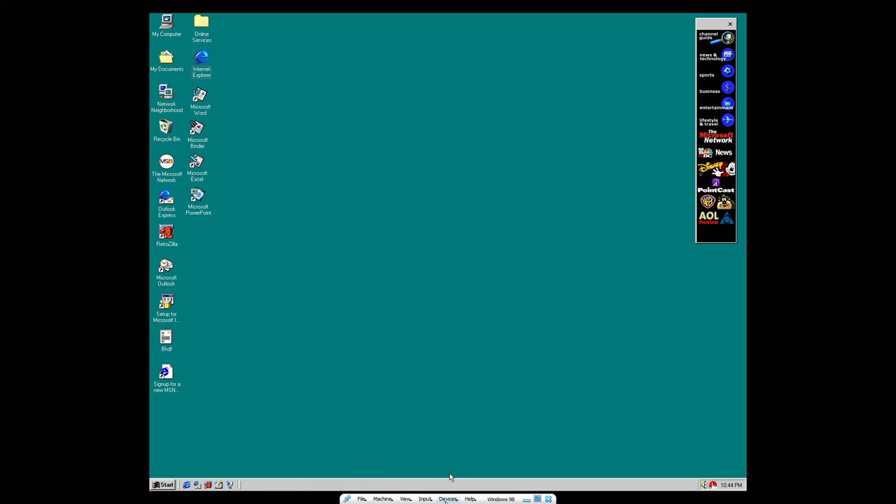
Insert Disc.iso into the virtual machine's optical drive, forcing the current disk to unmount.
{"action": "left_click", "coordinate": [448, 500]}
{"action": "mouse_move", "coordinate": [483, 409]}
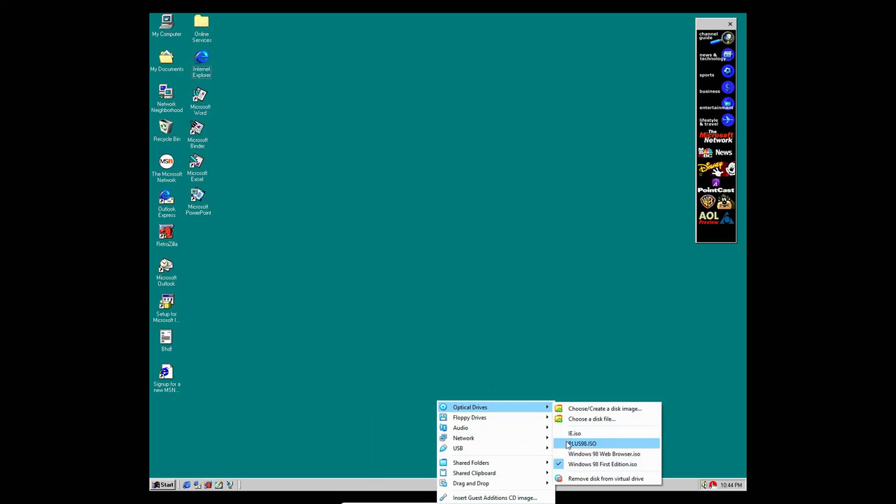
{"action": "left_click", "coordinate": [573, 420]}
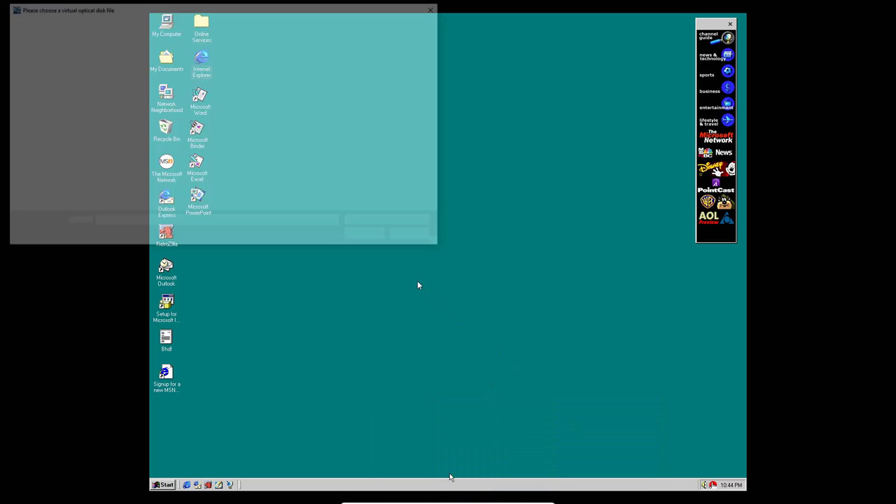
{"action": "left_click", "coordinate": [210, 108]}
{"action": "left_click", "coordinate": [368, 236]}
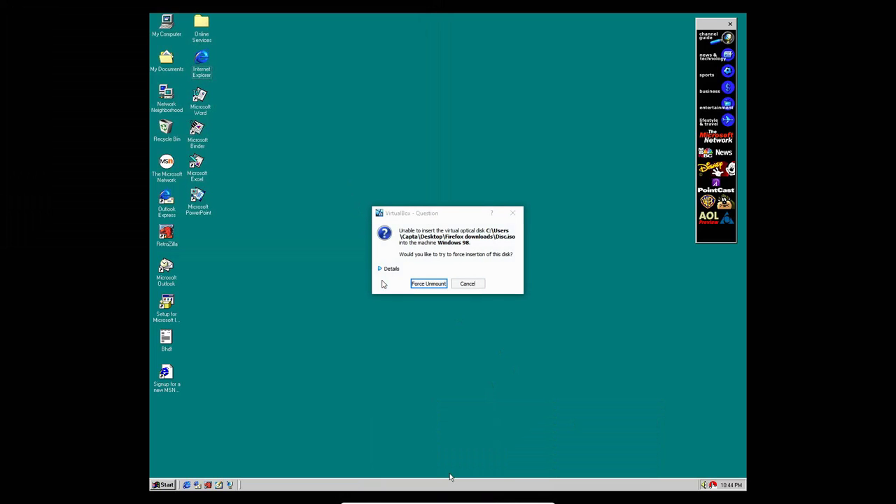
{"action": "left_click", "coordinate": [414, 283]}
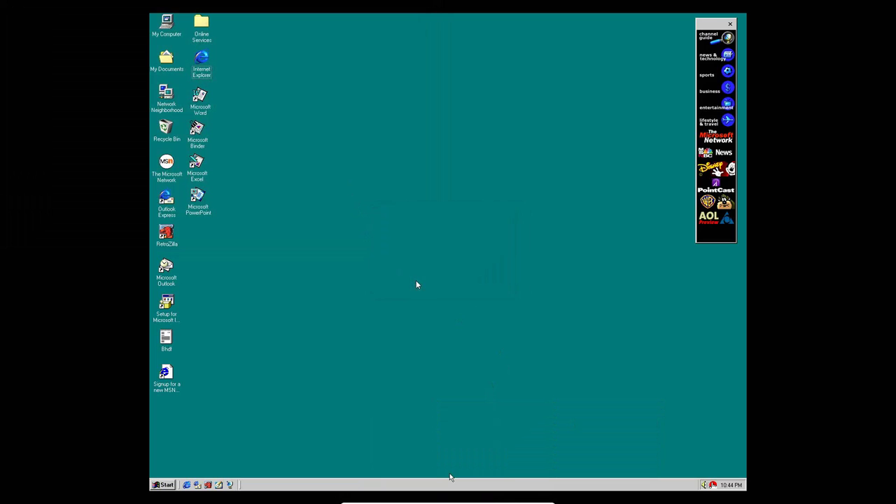
Open the Thing text file from the CD drive (D:) in Windows 98.
{"action": "double_click", "coordinate": [171, 35]}
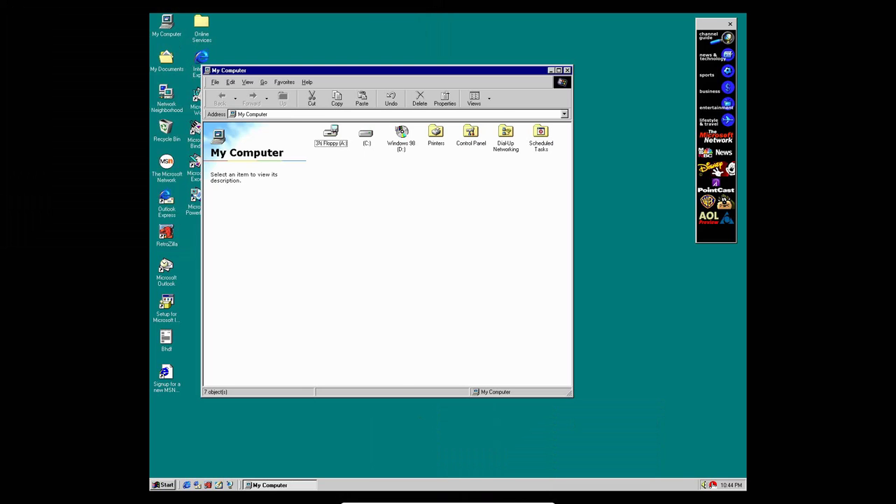
{"action": "double_click", "coordinate": [410, 130]}
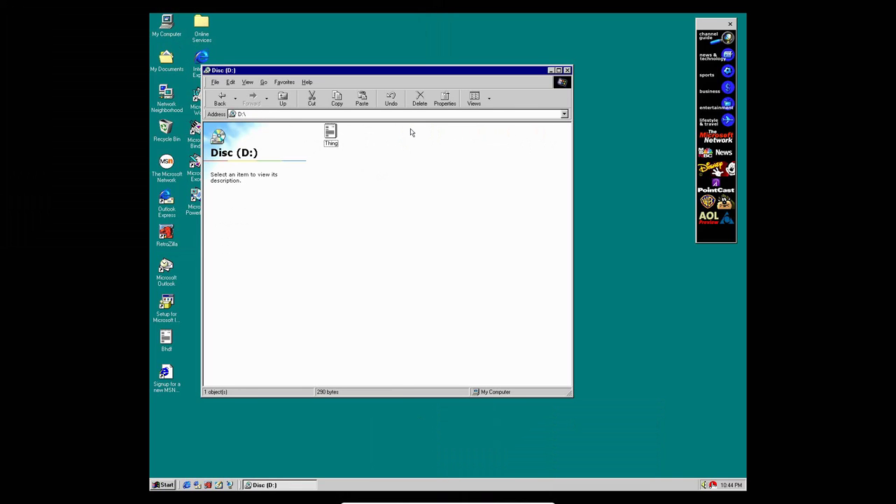
{"action": "double_click", "coordinate": [332, 133]}
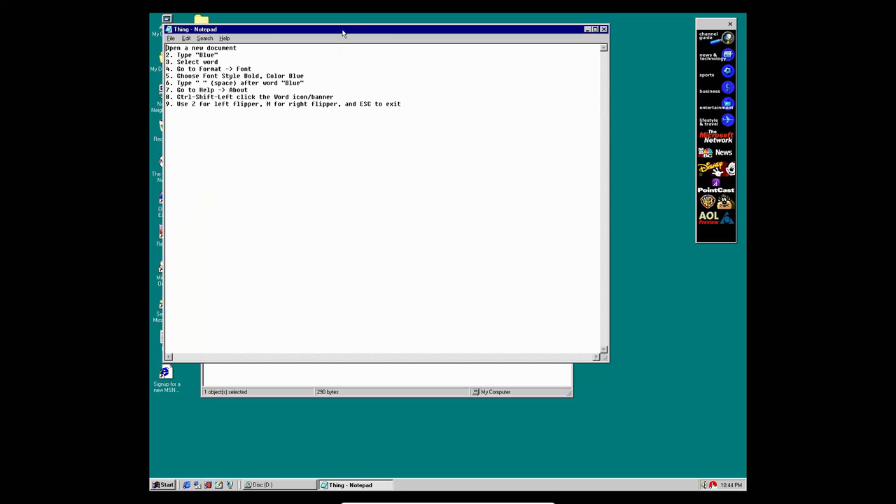
Arrange the windows so only the Notepad instructions stay low on the desktop, and launch Microsoft Word.
{"action": "left_click_drag", "start_coordinate": [342, 33], "coordinate": [466, 330]}
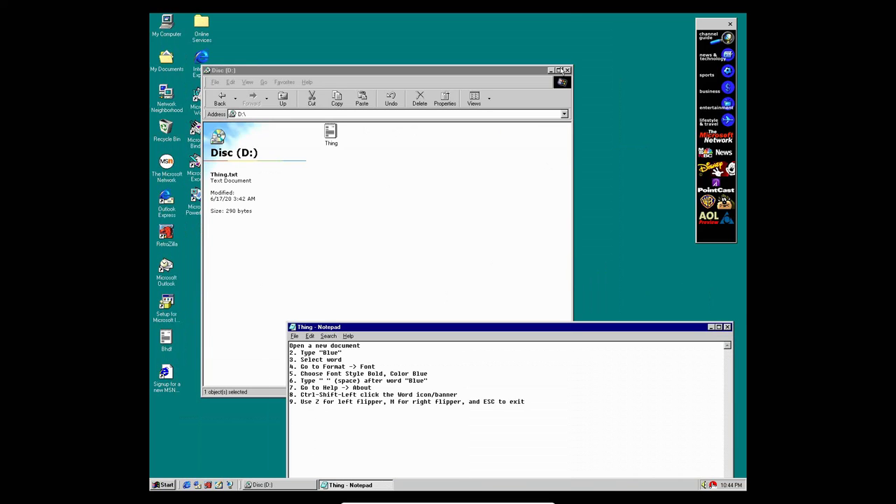
{"action": "left_click", "coordinate": [551, 70]}
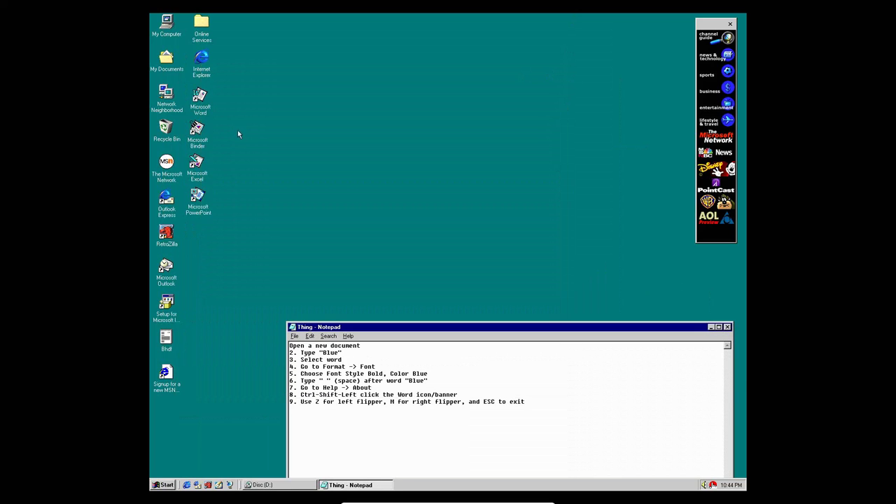
{"action": "double_click", "coordinate": [202, 102]}
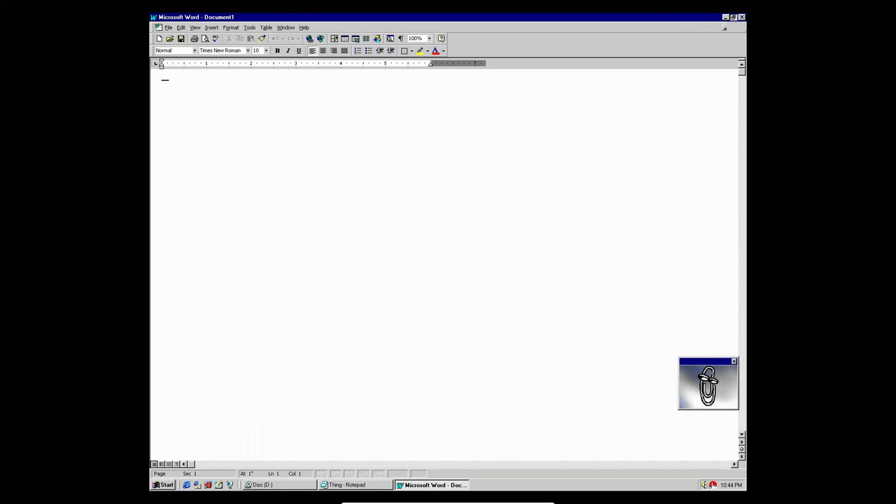
Restore and narrow the Word window beside the Notepad instructions, and enter "Blue" in the blank document.
{"action": "left_click", "coordinate": [733, 16]}
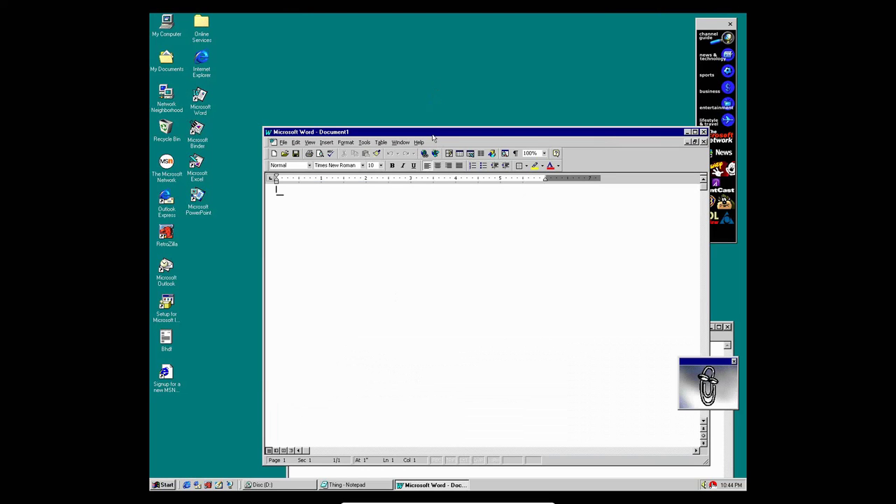
{"action": "left_click_drag", "start_coordinate": [430, 135], "coordinate": [348, 16]}
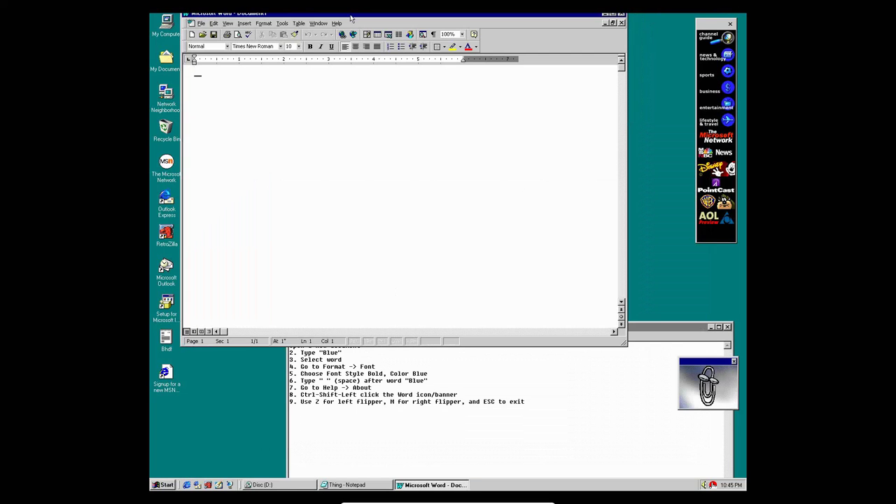
{"action": "left_click", "coordinate": [664, 329]}
{"action": "left_click_drag", "start_coordinate": [663, 329], "coordinate": [702, 211]}
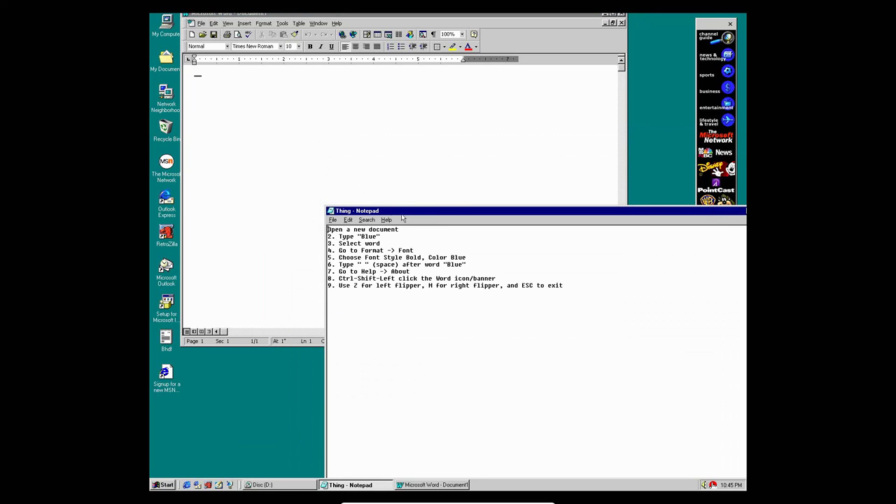
{"action": "left_click_drag", "start_coordinate": [628, 127], "coordinate": [278, 131]}
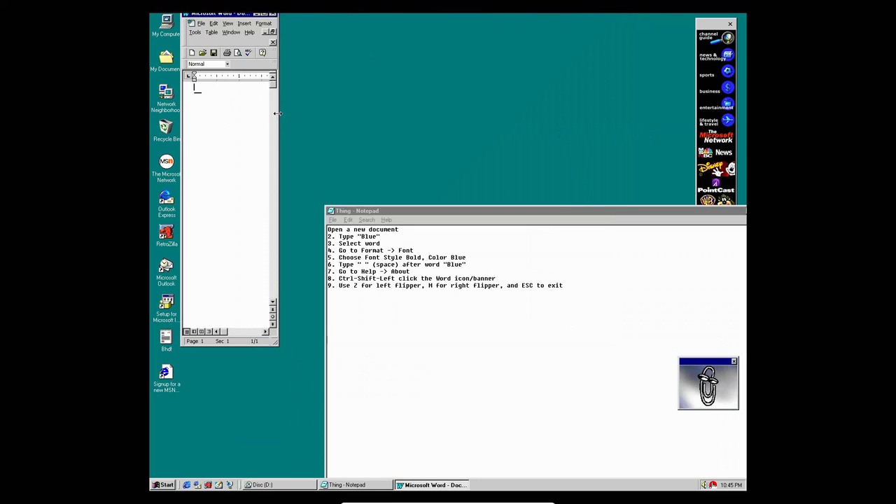
{"action": "type", "text": "Blue"}
Try to apply the Bold font style and the color Blue without selecting the word.
{"action": "left_click", "coordinate": [264, 23]}
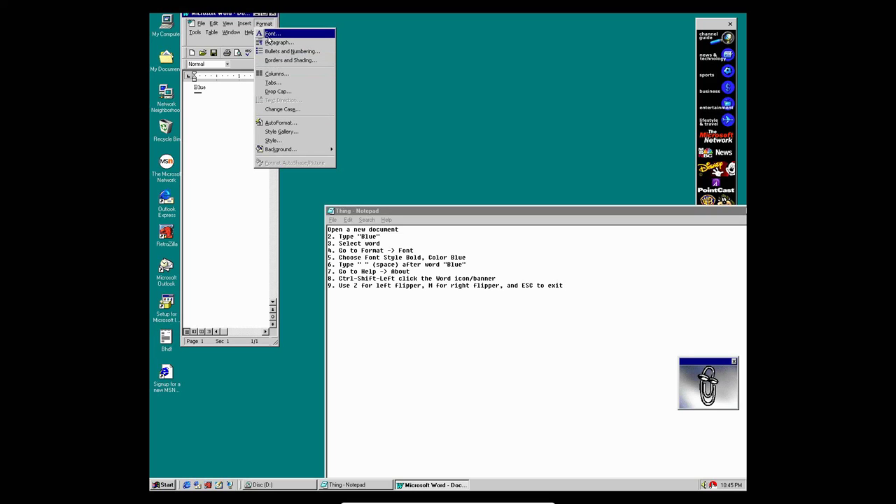
{"action": "left_click", "coordinate": [269, 36]}
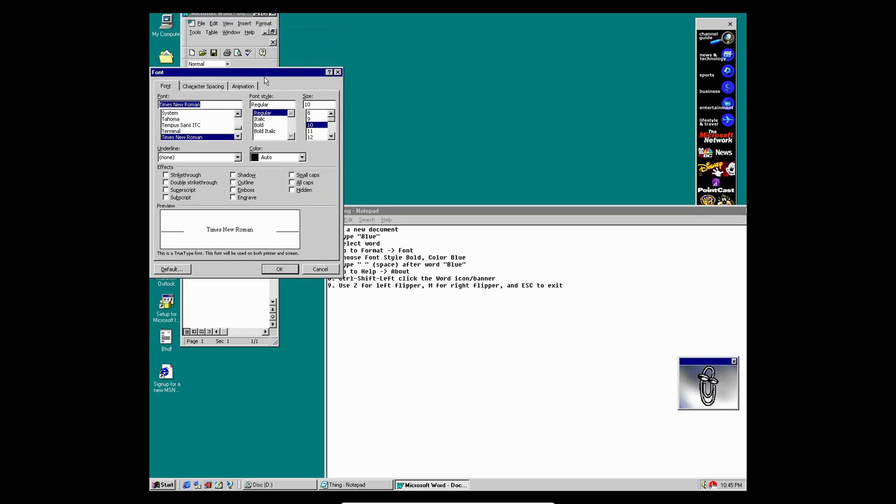
{"action": "left_click", "coordinate": [260, 125]}
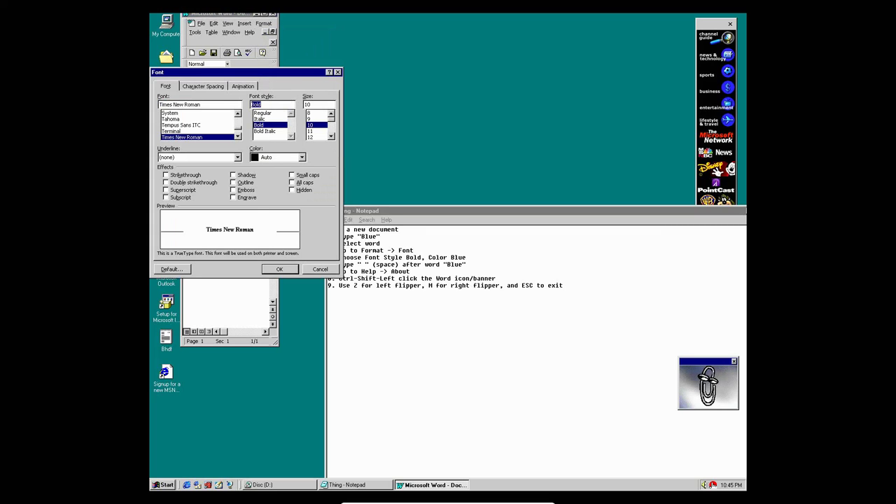
{"action": "left_click", "coordinate": [303, 158]}
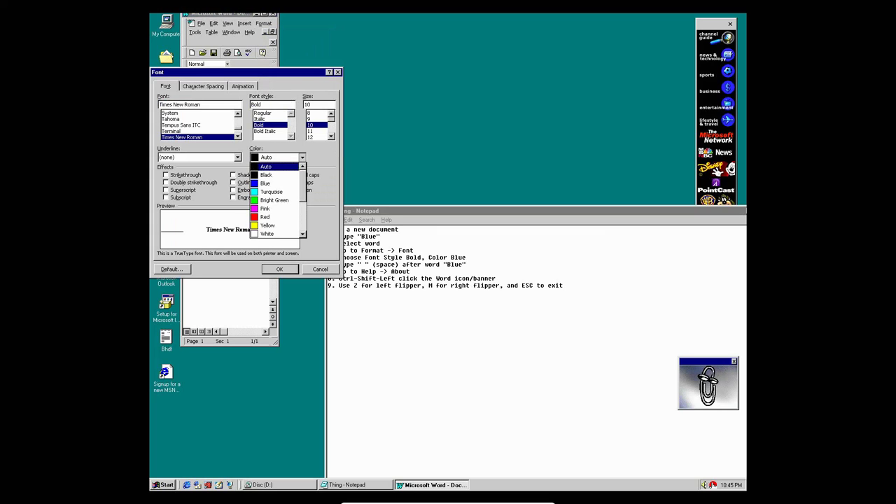
{"action": "left_click", "coordinate": [271, 183]}
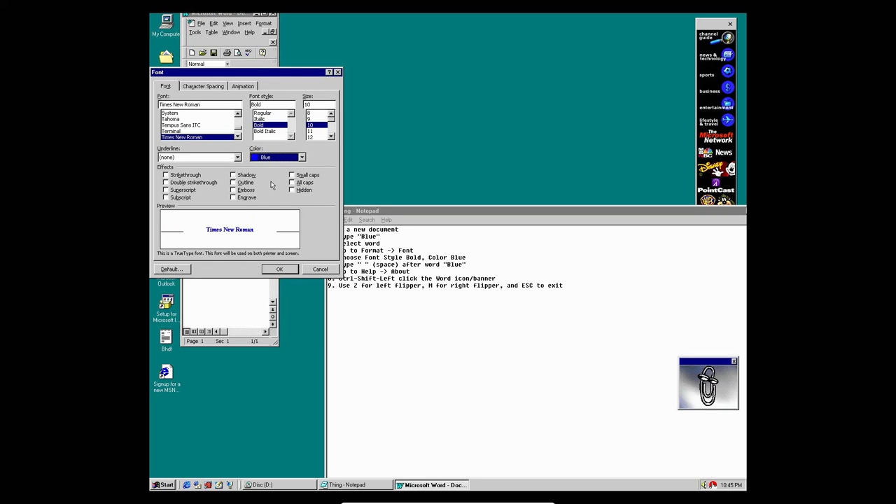
{"action": "left_click", "coordinate": [279, 269]}
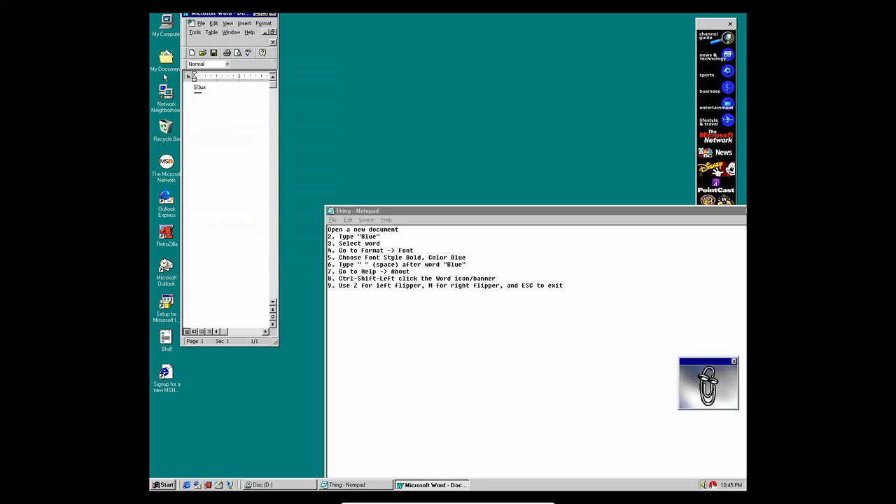
Format the selected word "Blue" with font style Bold and color Blue, and add a space after it.
{"action": "key", "text": "shift+Home"}
{"action": "left_click", "coordinate": [260, 25]}
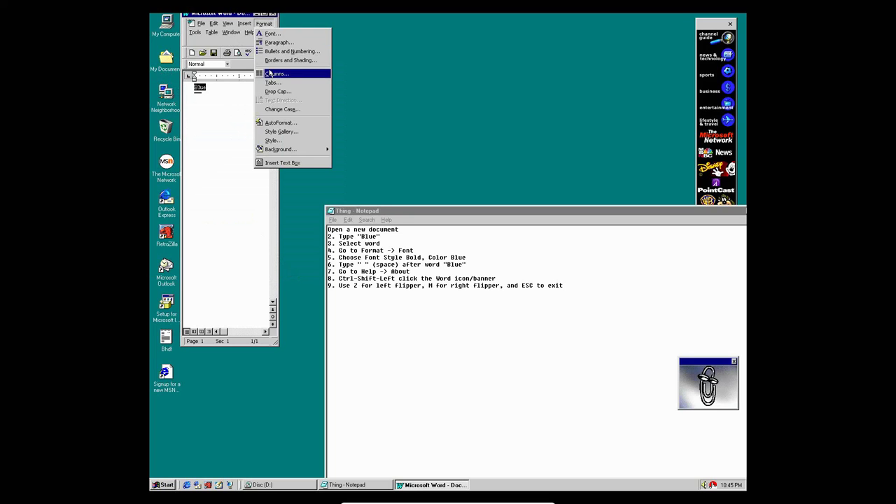
{"action": "left_click", "coordinate": [270, 33]}
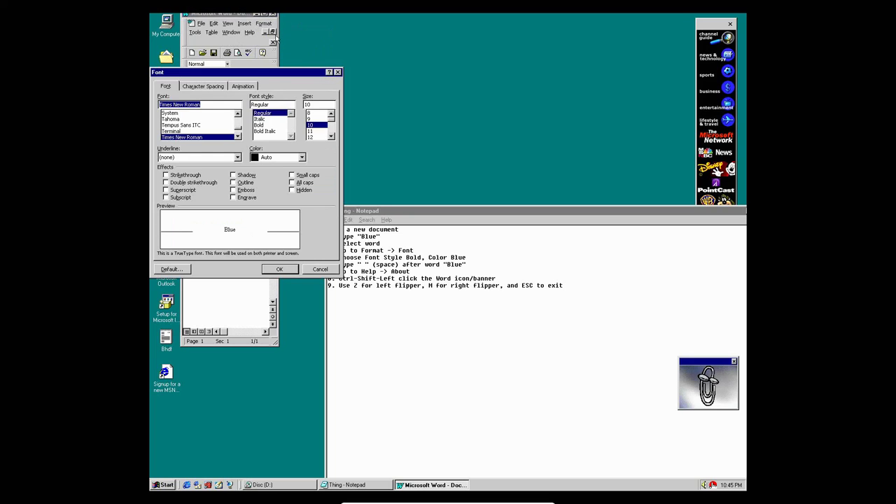
{"action": "left_click", "coordinate": [265, 126]}
{"action": "left_click", "coordinate": [268, 158]}
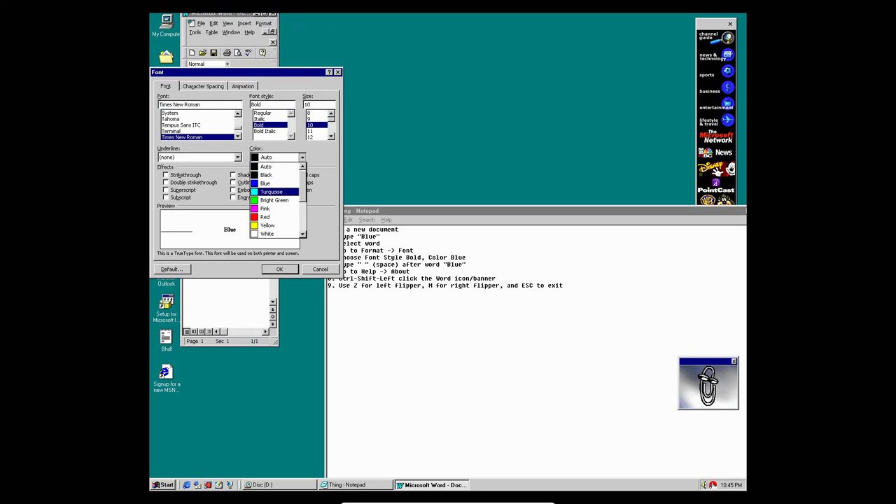
{"action": "left_click", "coordinate": [275, 184]}
{"action": "left_click", "coordinate": [279, 272]}
{"action": "left_click", "coordinate": [219, 93]}
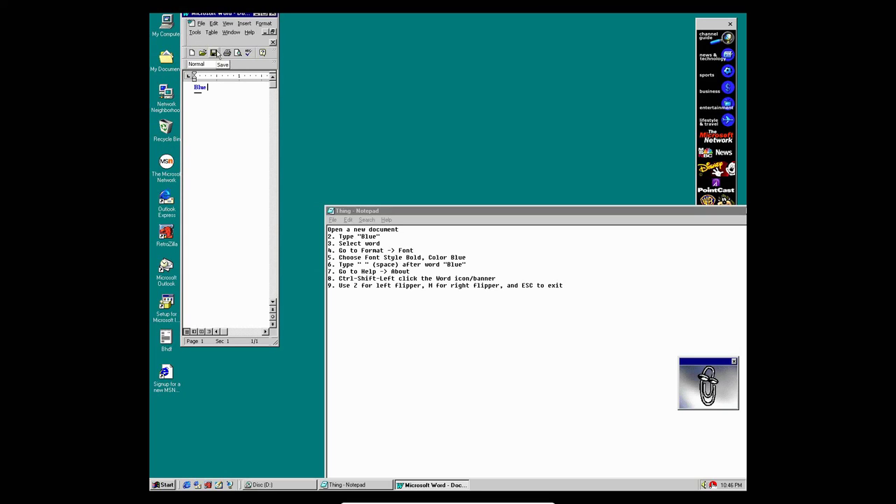
Try to trigger the pinball Easter egg from the icon in About Microsoft Word and the window's title icon, cancelling the save prompt.
{"action": "left_click", "coordinate": [249, 32]}
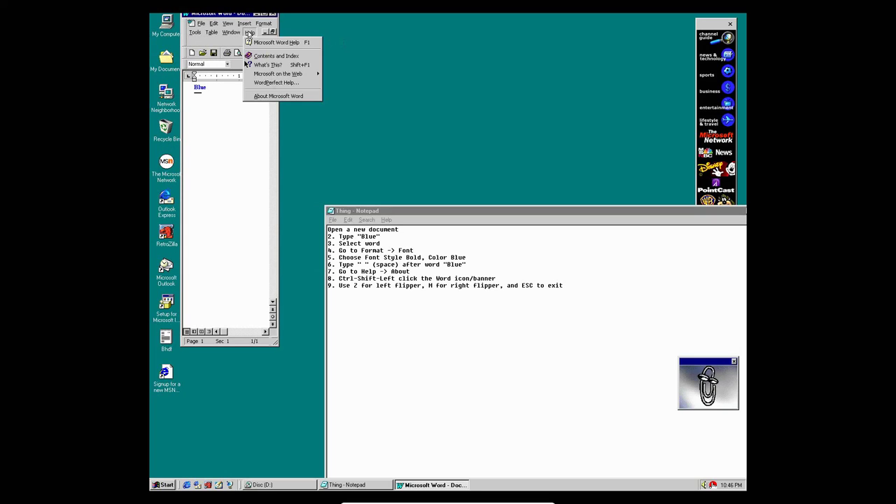
{"action": "left_click", "coordinate": [254, 97]}
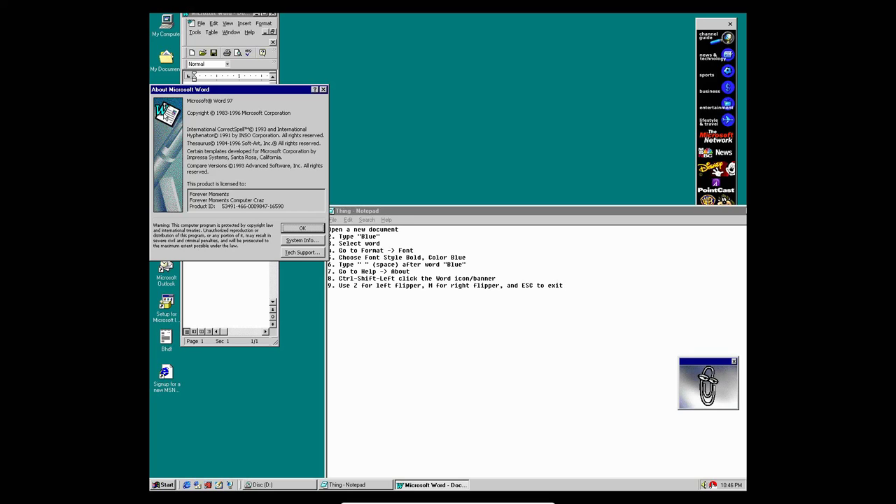
{"action": "left_click", "coordinate": [166, 112], "text": "ctrl+shift"}
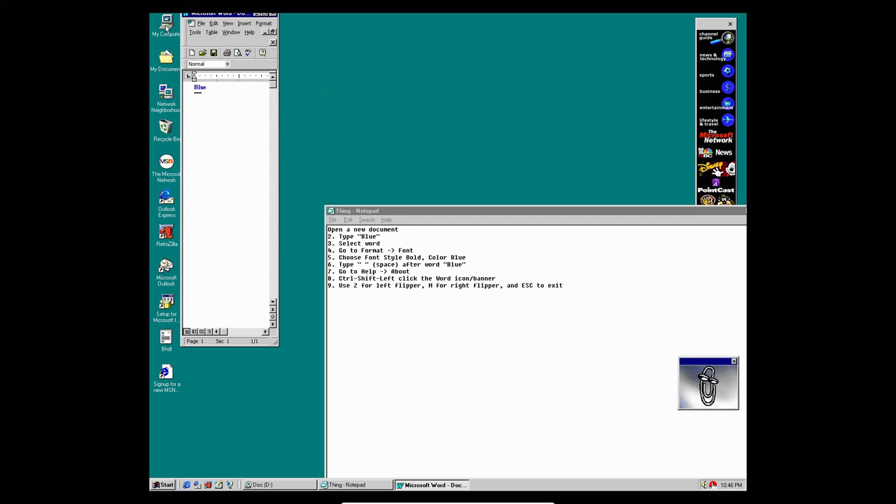
{"action": "left_click", "coordinate": [186, 14]}
{"action": "left_click", "coordinate": [188, 17]}
{"action": "double_click", "coordinate": [188, 17]}
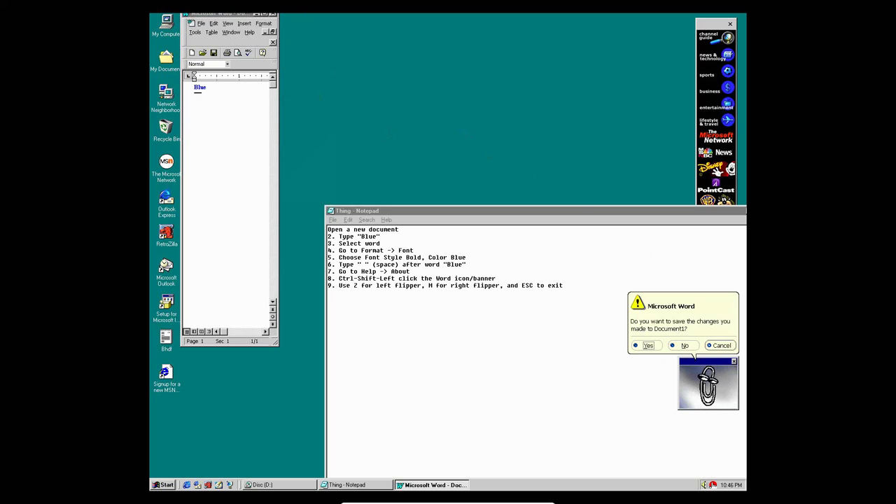
{"action": "left_click", "coordinate": [724, 345]}
Close Word without saving Document1, and close the Thing instructions in Notepad.
{"action": "left_click", "coordinate": [273, 15]}
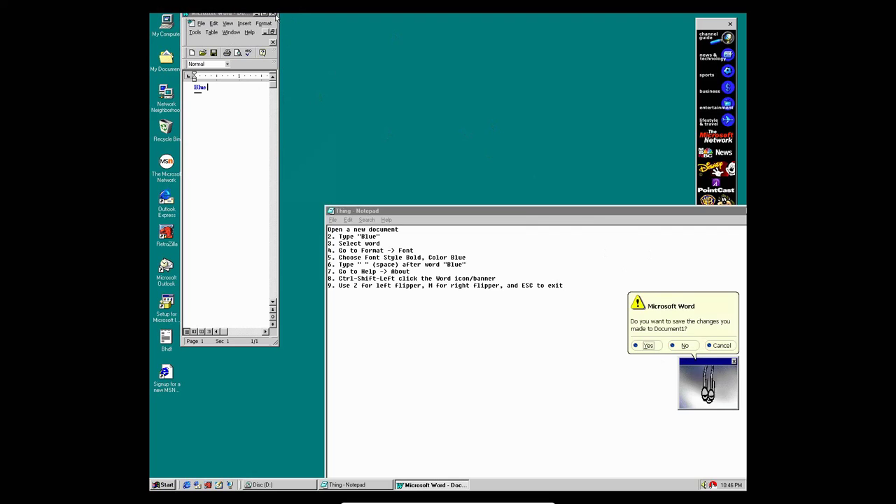
{"action": "left_click", "coordinate": [684, 345]}
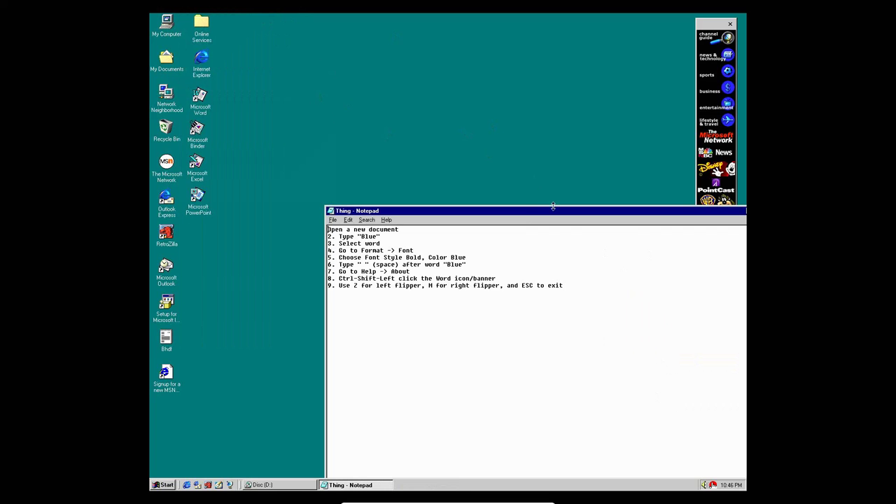
{"action": "left_click_drag", "start_coordinate": [518, 214], "coordinate": [518, 180]}
{"action": "left_click_drag", "start_coordinate": [337, 180], "coordinate": [163, 117]}
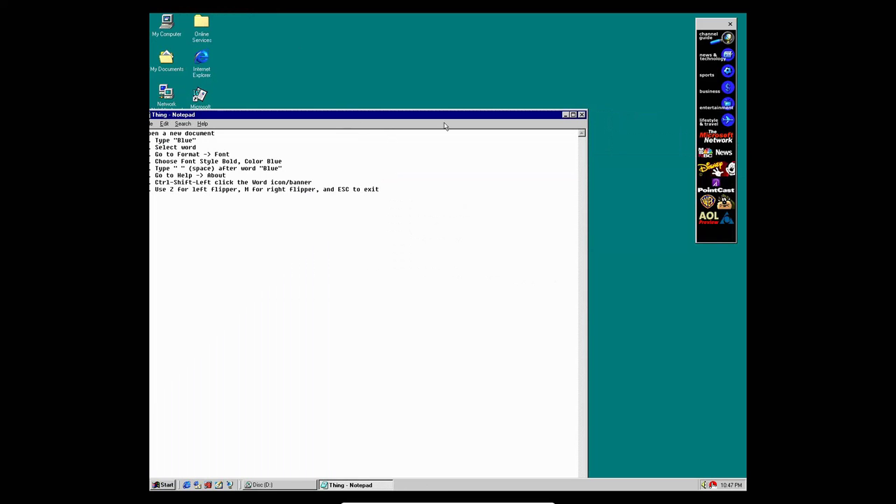
{"action": "left_click", "coordinate": [572, 115]}
{"action": "key", "text": "alt+F4"}
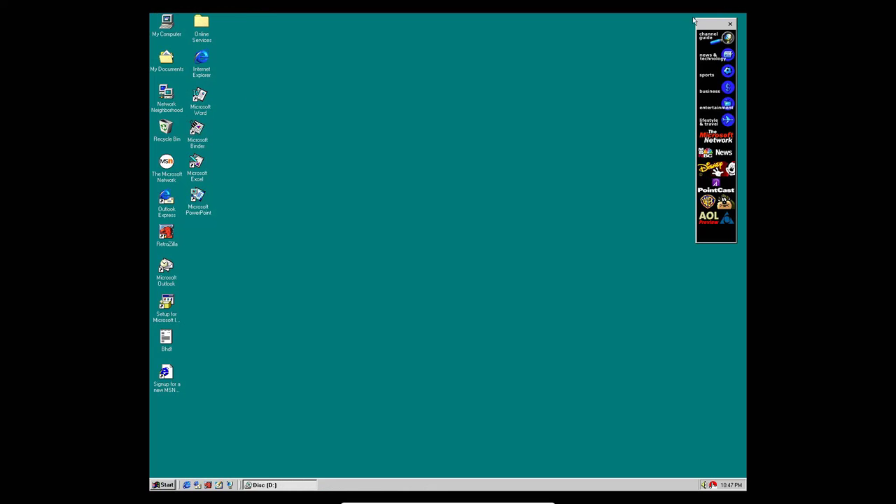
Open the Windows folder on the C: drive and show its files.
{"action": "double_click", "coordinate": [167, 26]}
{"action": "double_click", "coordinate": [365, 133]}
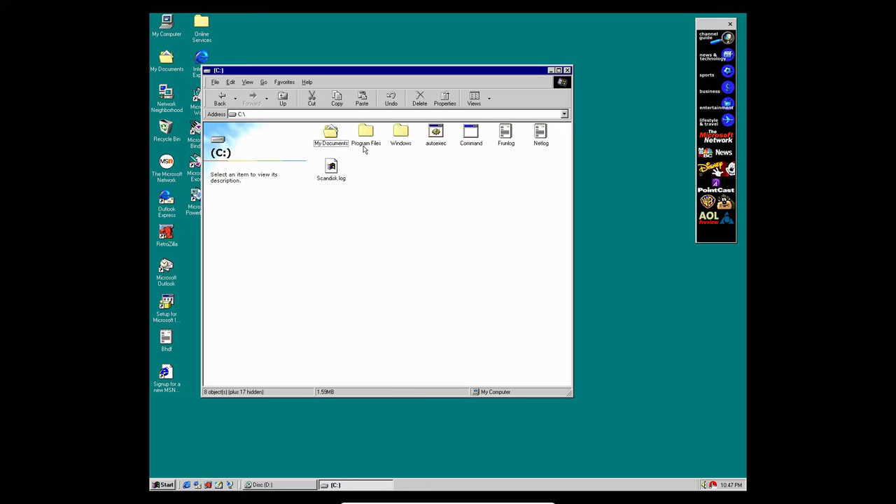
{"action": "left_click", "coordinate": [392, 138]}
{"action": "double_click", "coordinate": [399, 143]}
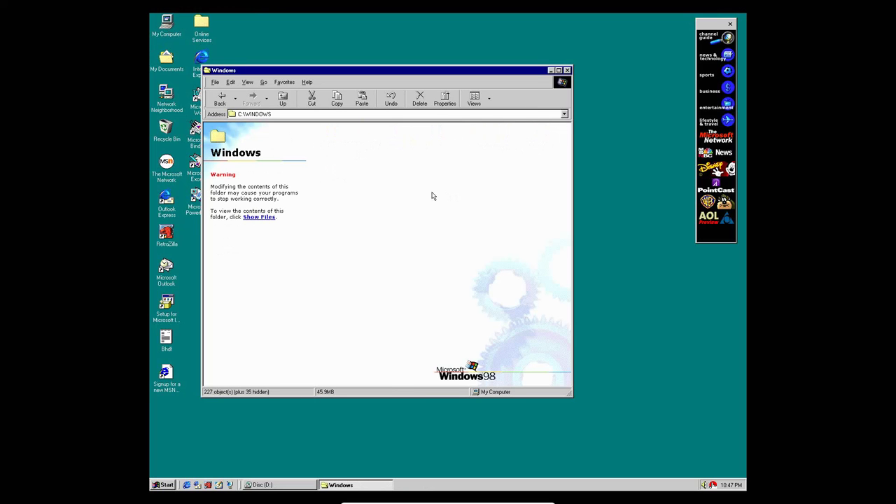
{"action": "left_click", "coordinate": [264, 218]}
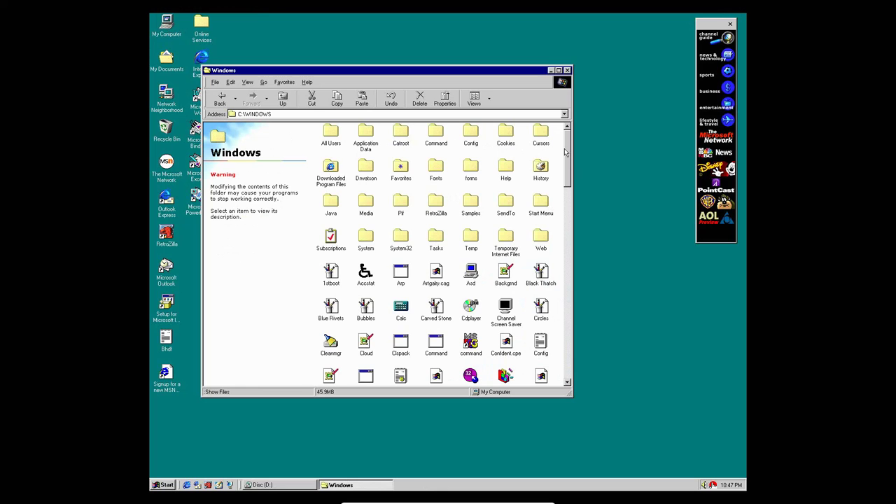
Launch Tour98 from the Windows folder and cancel its helper dialog.
{"action": "scroll", "coordinate": [548, 368], "scroll_direction": "down", "scroll_amount": 10}
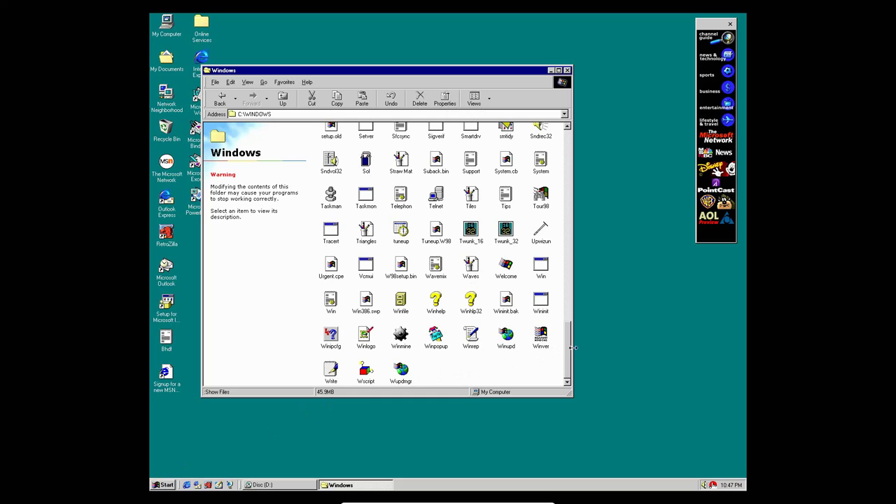
{"action": "double_click", "coordinate": [548, 202]}
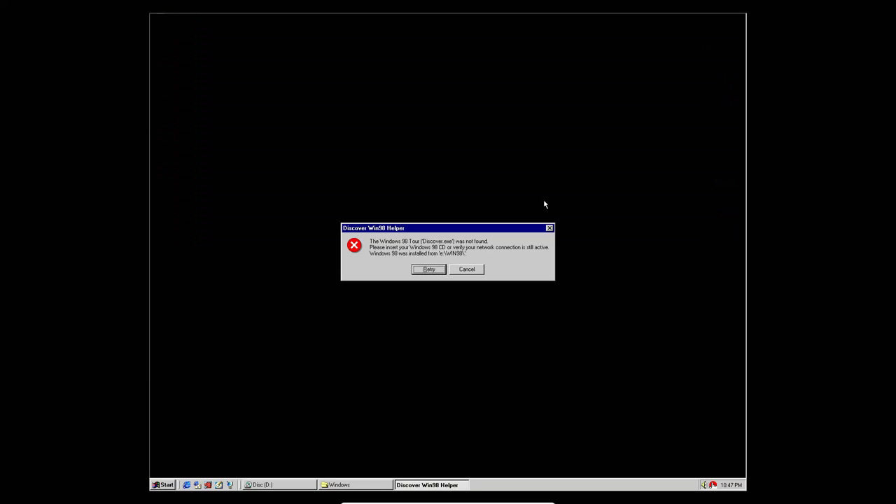
{"action": "left_click", "coordinate": [465, 271]}
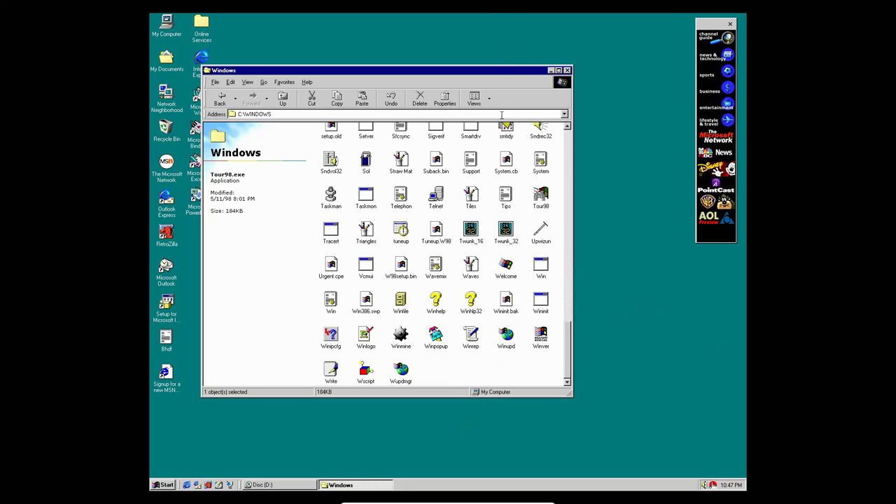
Open the Welcome program, view the Register Now wizard, cancel the registration and close the Welcome window.
{"action": "double_click", "coordinate": [509, 266]}
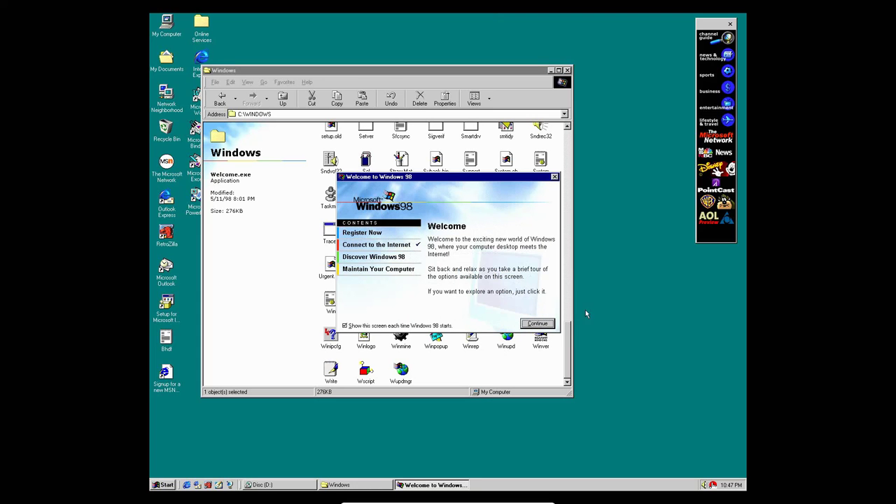
{"action": "left_click", "coordinate": [370, 233]}
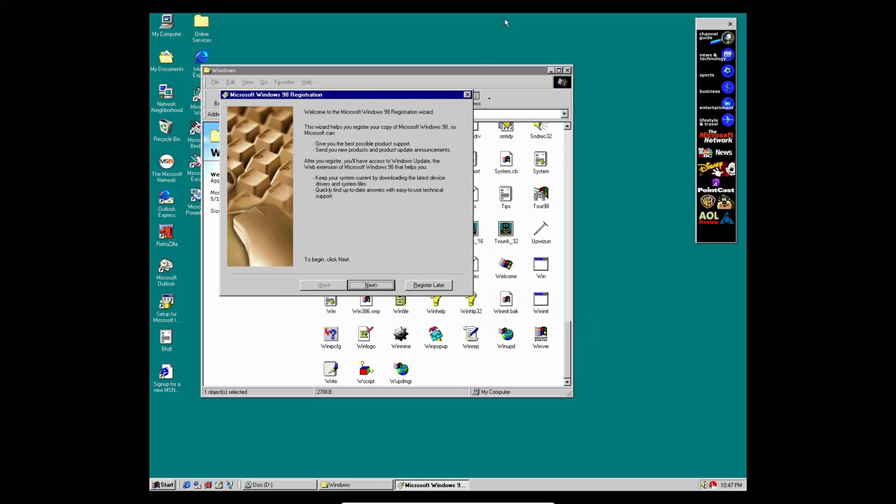
{"action": "left_click", "coordinate": [467, 94]}
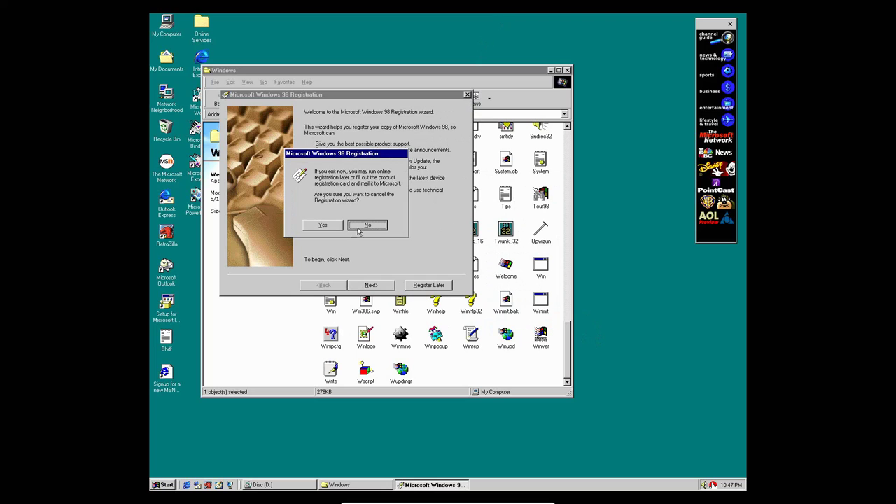
{"action": "left_click", "coordinate": [321, 224]}
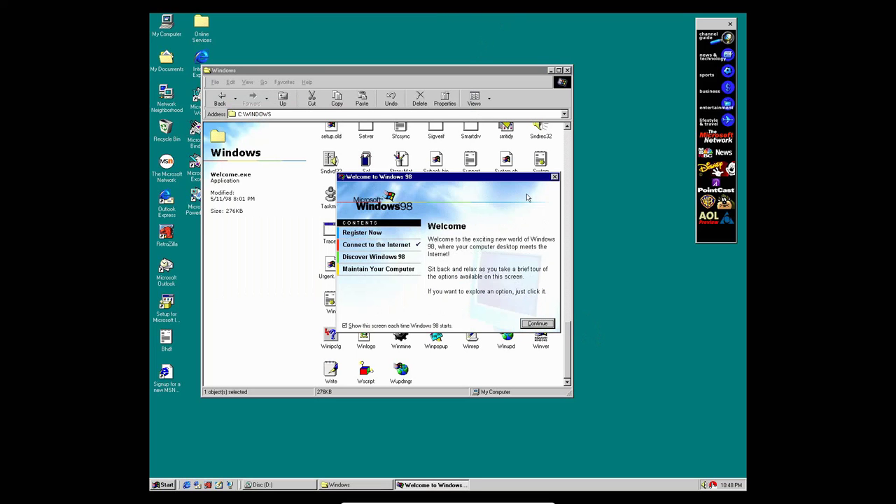
{"action": "left_click", "coordinate": [555, 177]}
Try running Upwizun, and open the Tips text file, highlighting its title and introduction.
{"action": "double_click", "coordinate": [539, 234]}
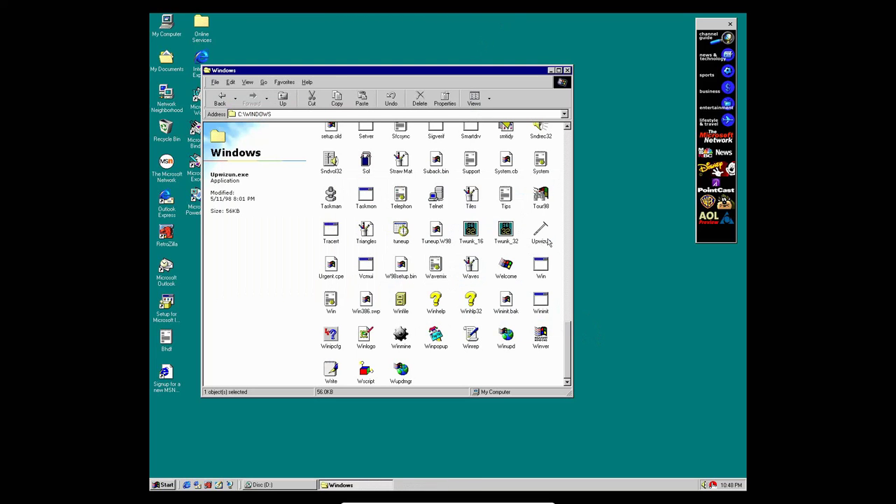
{"action": "left_click", "coordinate": [460, 271]}
{"action": "double_click", "coordinate": [506, 196]}
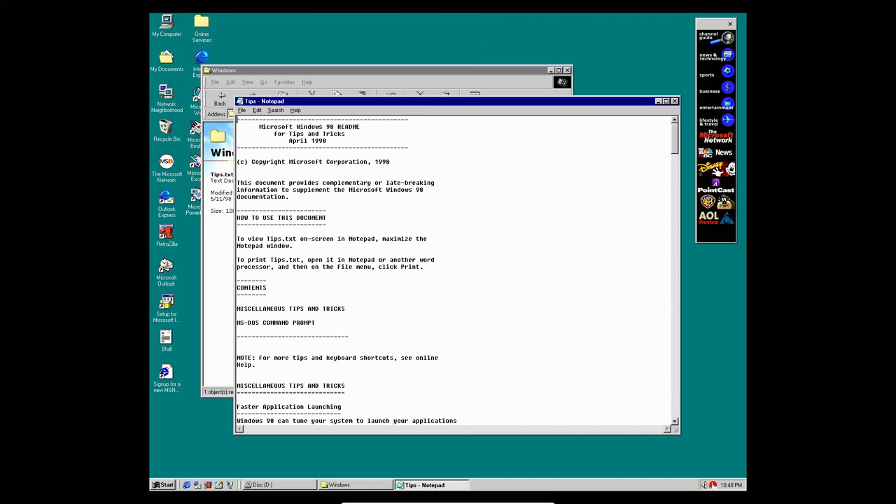
{"action": "left_click_drag", "start_coordinate": [237, 210], "coordinate": [547, 15]}
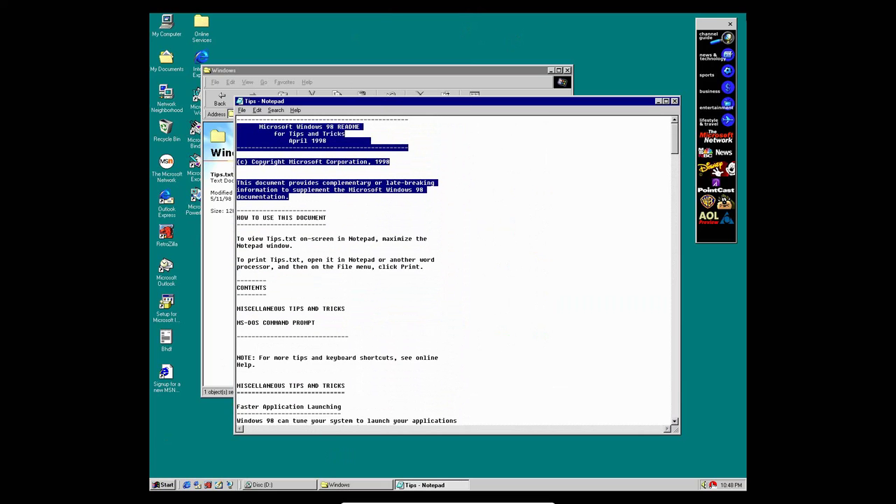
Close the Tips file and try sending the WinPopup message "Hello Whi ever you are" to the user or computer XDKK.
{"action": "left_click", "coordinate": [674, 102]}
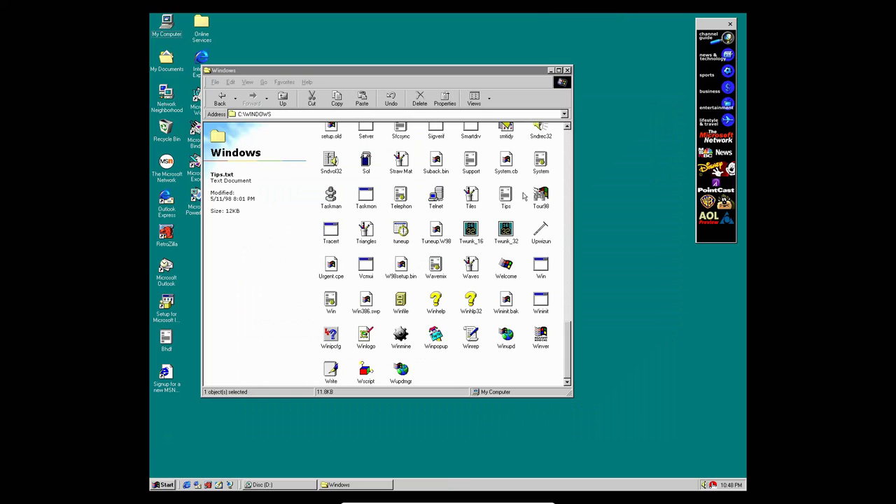
{"action": "double_click", "coordinate": [436, 335]}
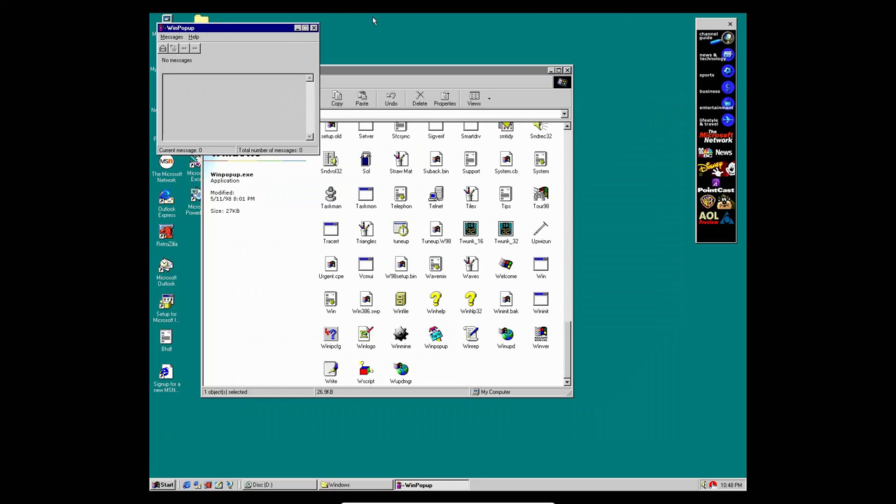
{"action": "left_click", "coordinate": [173, 37]}
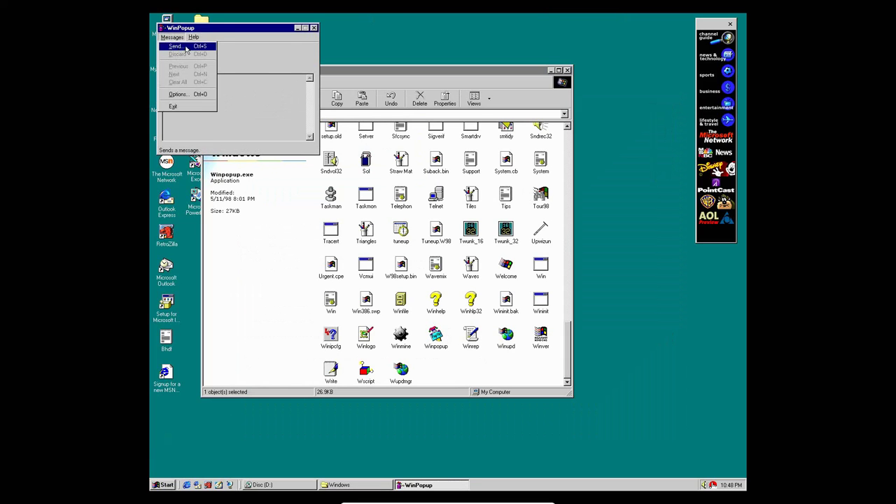
{"action": "left_click", "coordinate": [177, 46]}
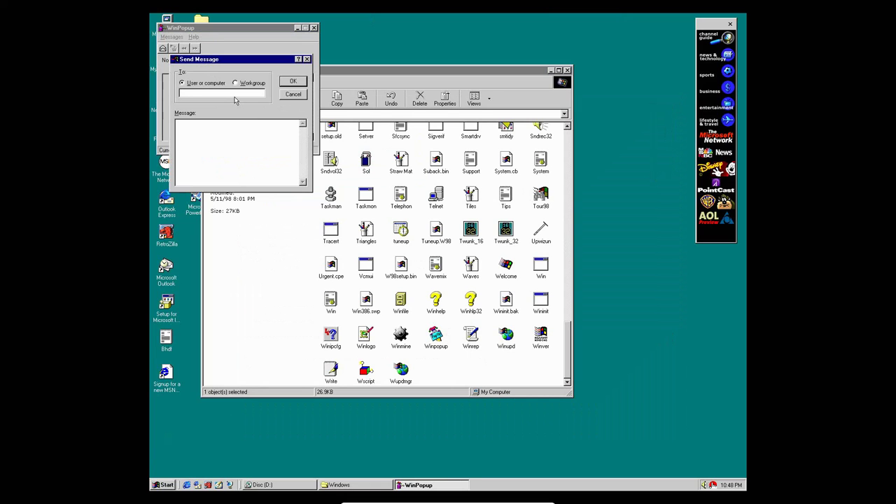
{"action": "type", "text": "XDKK"}
{"action": "left_click", "coordinate": [232, 144]}
{"action": "type", "text": "Hello Whi ever you are"}
{"action": "left_click", "coordinate": [291, 81]}
Try to force WinPopup to end from the Close Program dialog.
{"action": "key", "text": "ctrl+alt+Delete"}
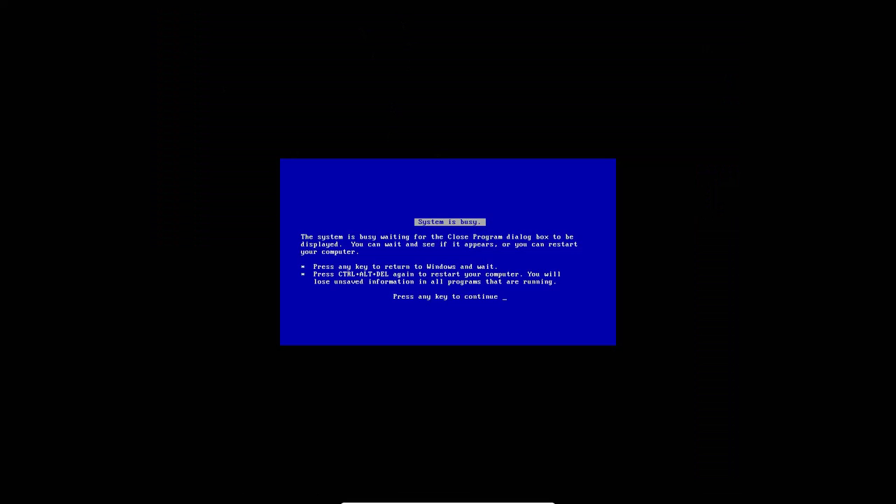
{"action": "key", "text": "Return"}
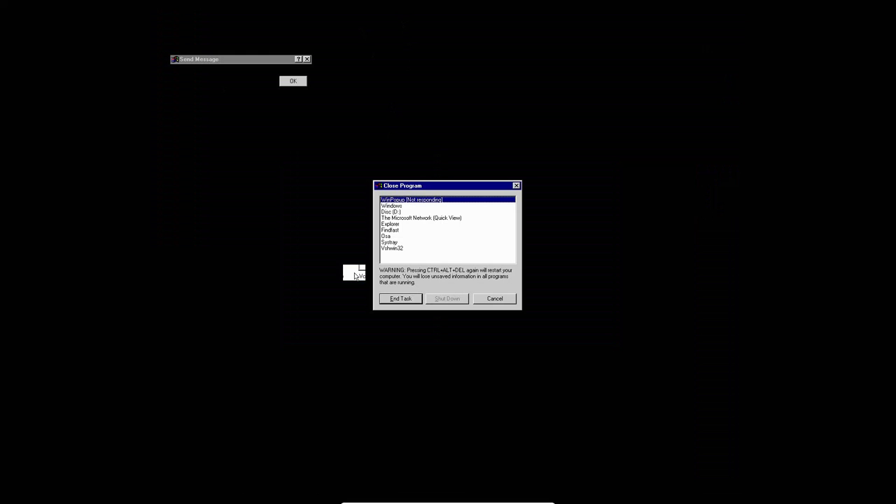
{"action": "left_click", "coordinate": [398, 298]}
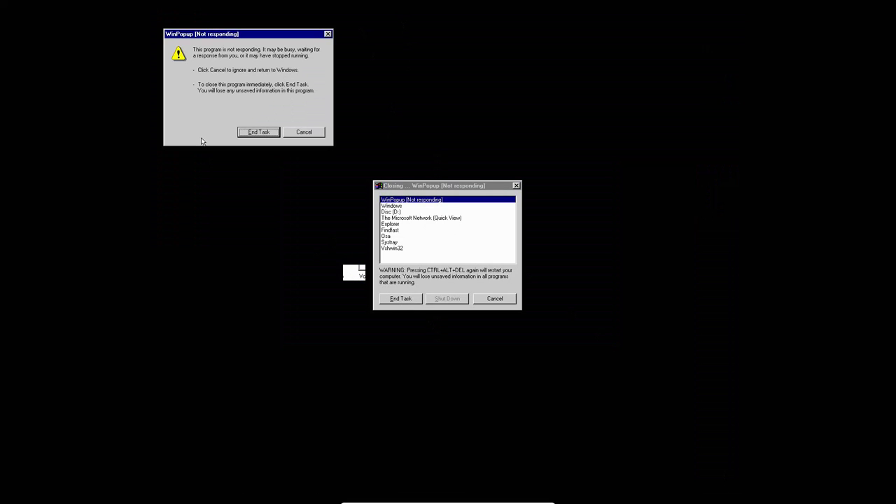
{"action": "left_click", "coordinate": [263, 132]}
{"action": "key", "text": "Return"}
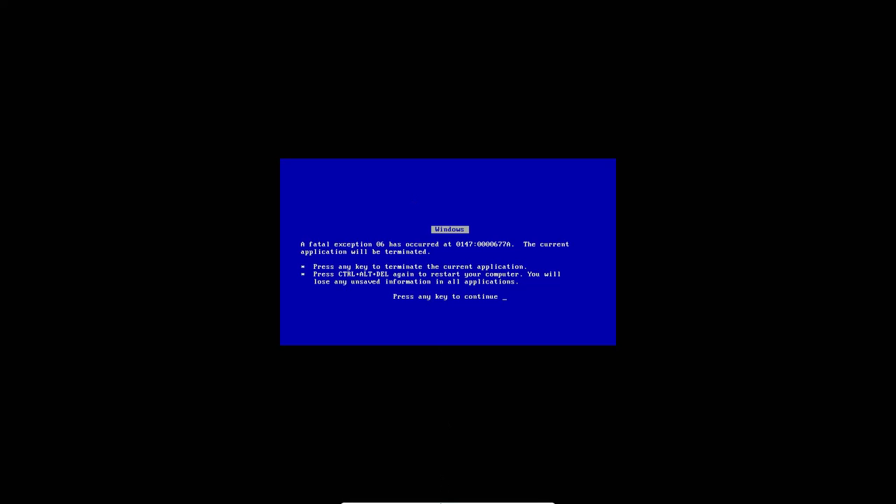
Reset the virtual machine, log on to Windows 98 with the password left blank and close the Welcome window.
{"action": "mouse_move", "coordinate": [441, 501]}
{"action": "left_click", "coordinate": [384, 498]}
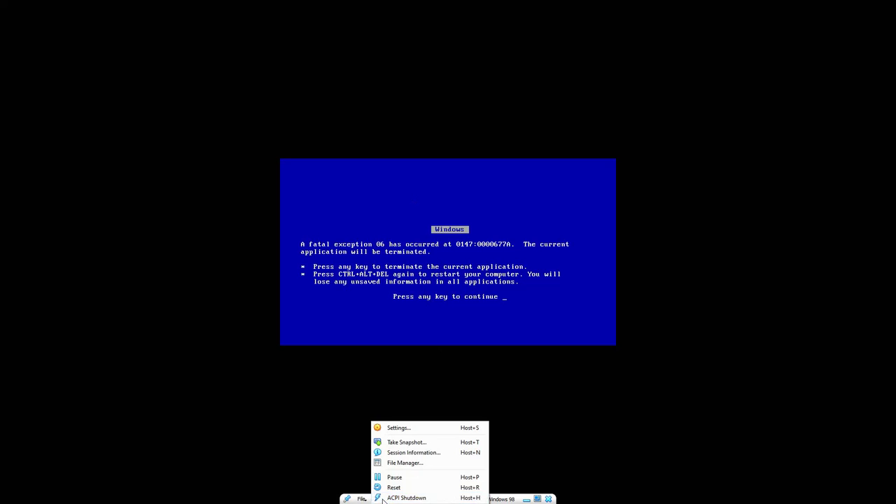
{"action": "left_click", "coordinate": [395, 487]}
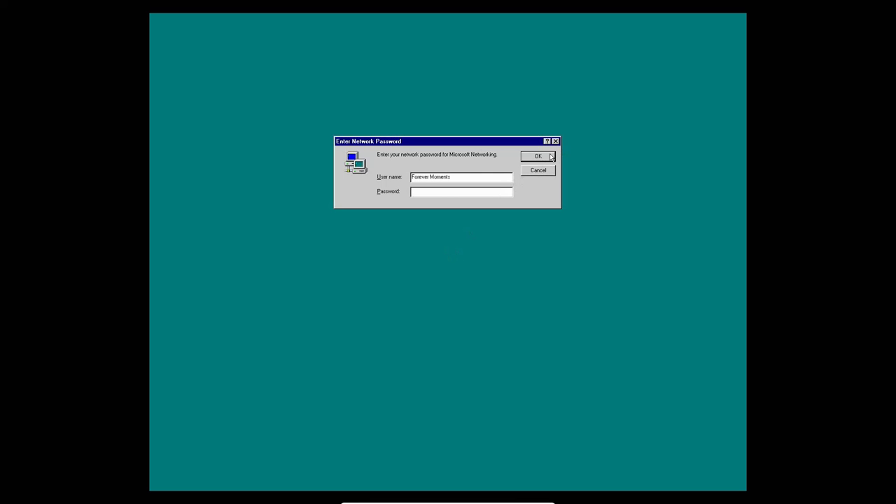
{"action": "left_click", "coordinate": [549, 153]}
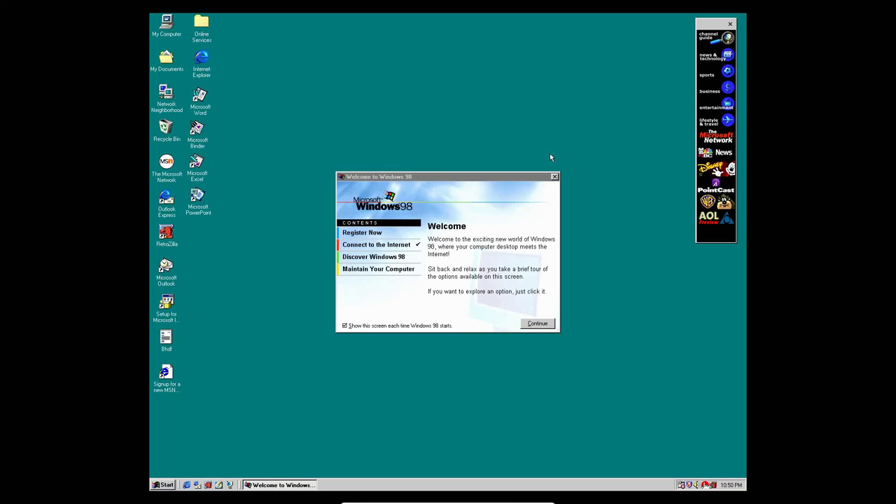
{"action": "left_click", "coordinate": [554, 176]}
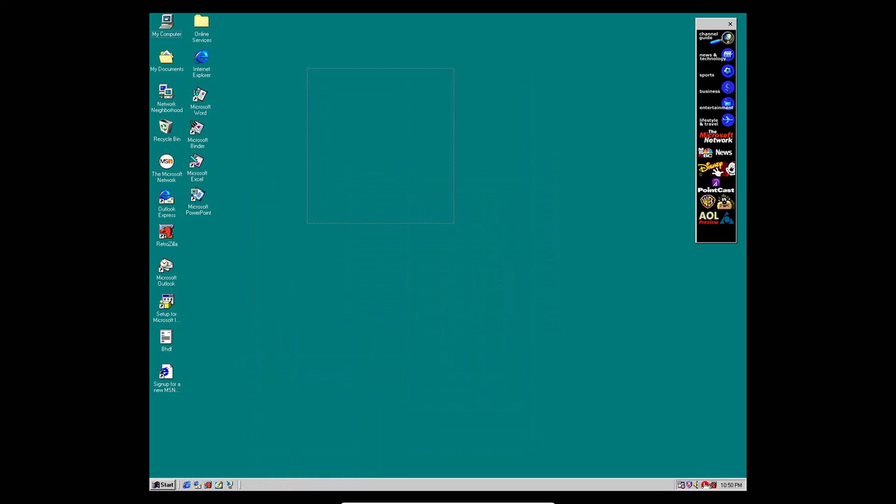
{"action": "double_click", "coordinate": [163, 26]}
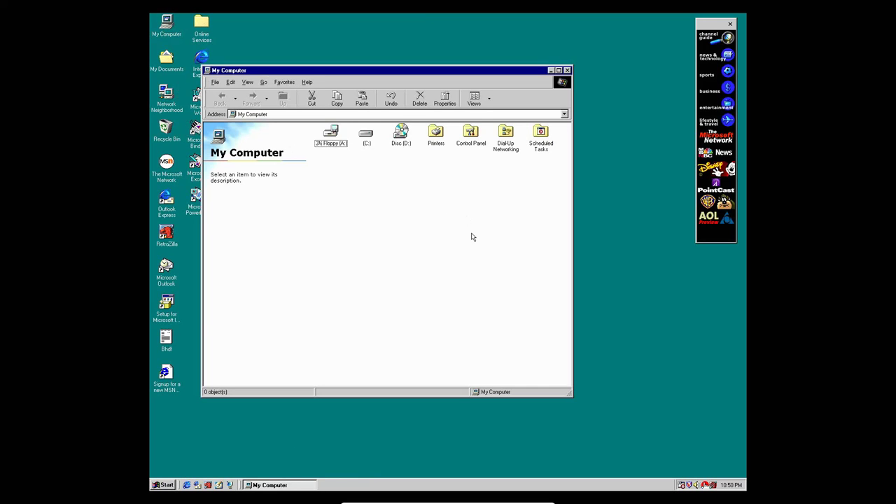
{"action": "left_click", "coordinate": [567, 71]}
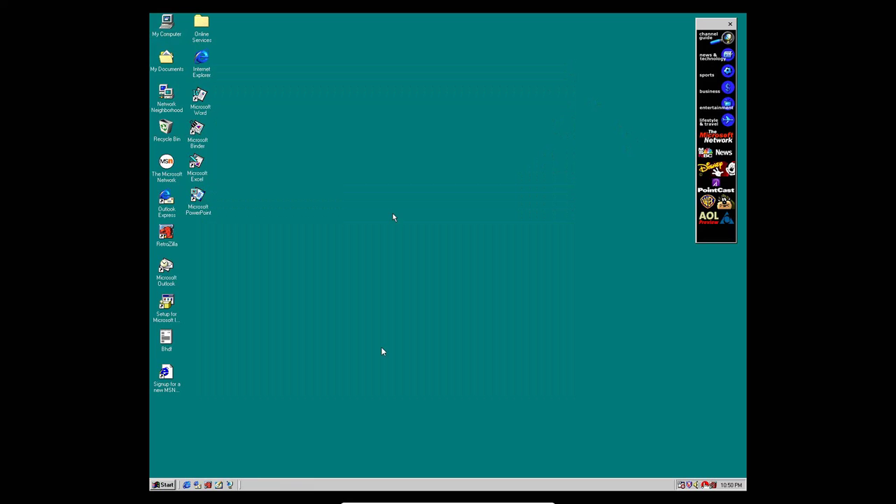
Switch to the Edge browser and search The Easter Egg Archive for "you are a real rascal".
{"action": "key", "text": "alt+Tab"}
{"action": "key", "text": "alt+Tab"}
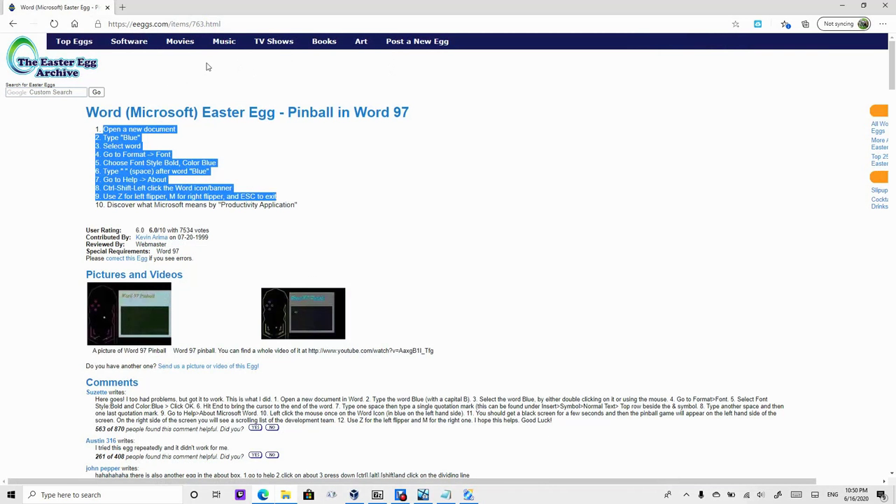
{"action": "left_click", "coordinate": [79, 91]}
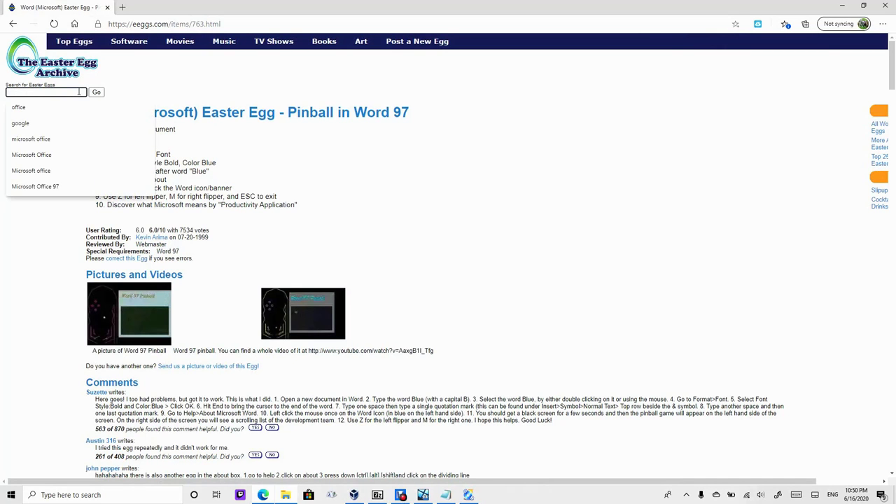
{"action": "type", "text": "you are a real ra"}
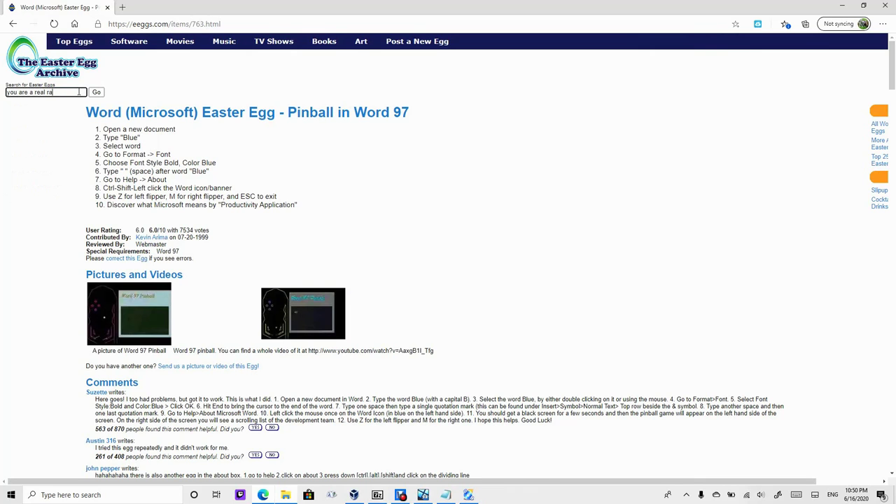
{"action": "type", "text": "scal"}
{"action": "key", "text": "Return"}
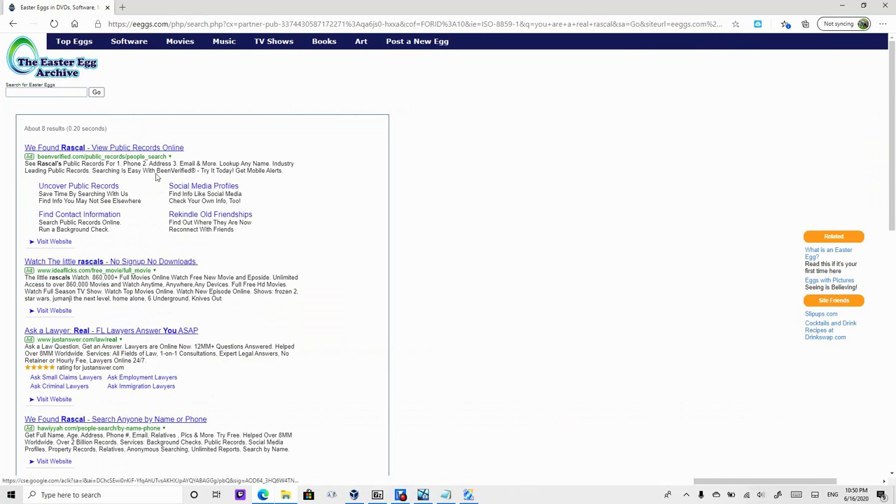
Open Google in a new tab and search for the suggested phrase "you_are_a_real_rascal".
{"action": "left_click", "coordinate": [76, 91]}
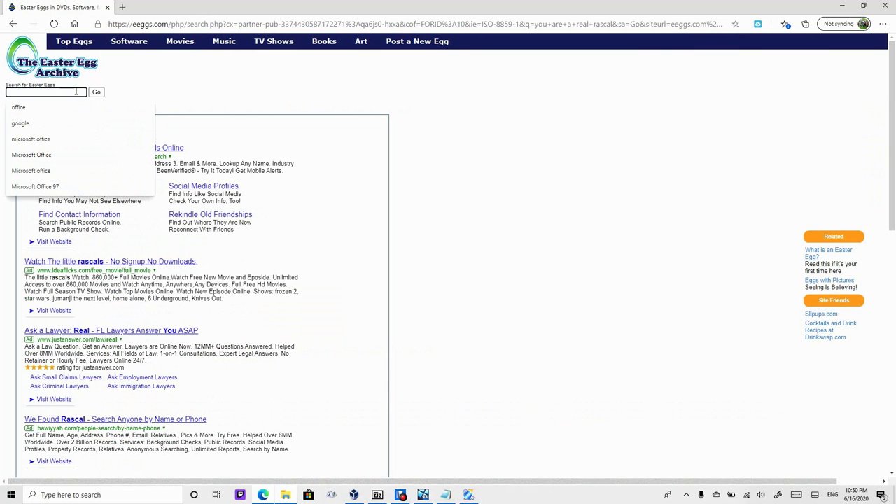
{"action": "left_click", "coordinate": [121, 8]}
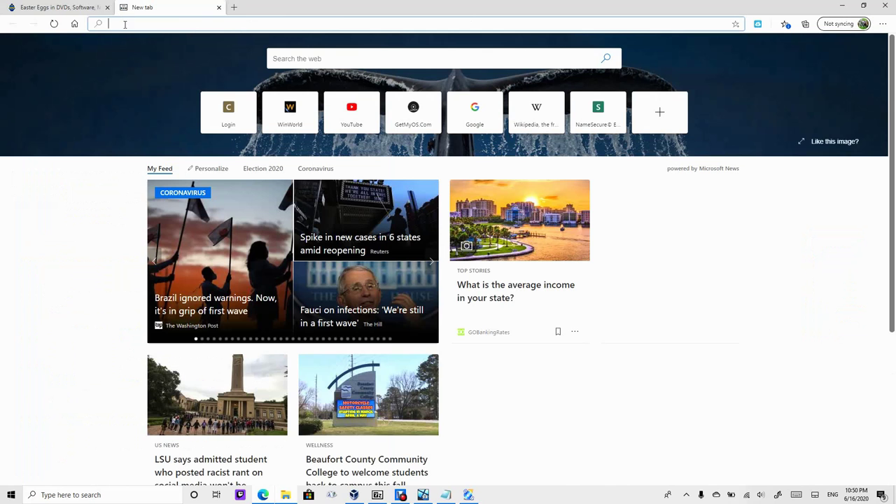
{"action": "left_click", "coordinate": [471, 126]}
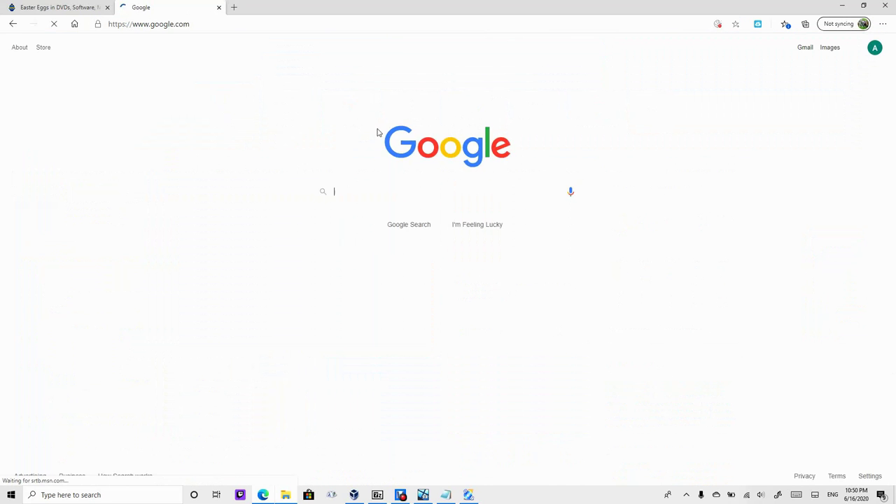
{"action": "type", "text": "Y"}
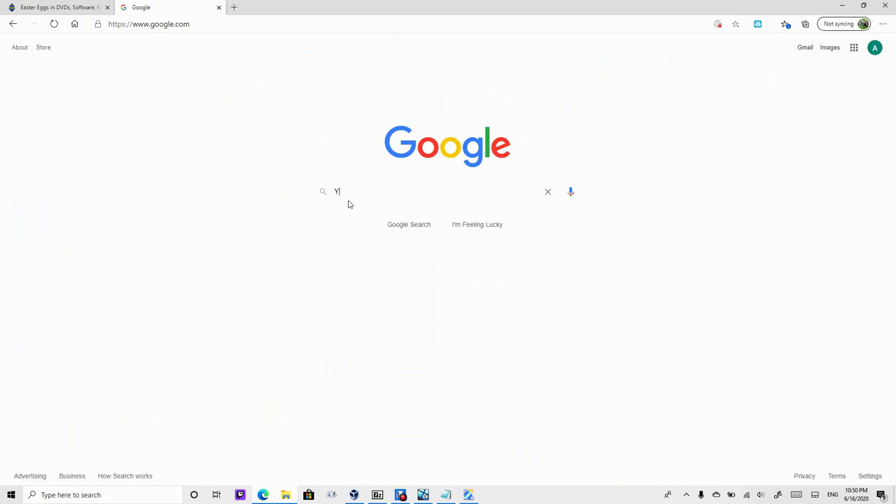
{"action": "type", "text": "ou are a"}
{"action": "type", "text": "a"}
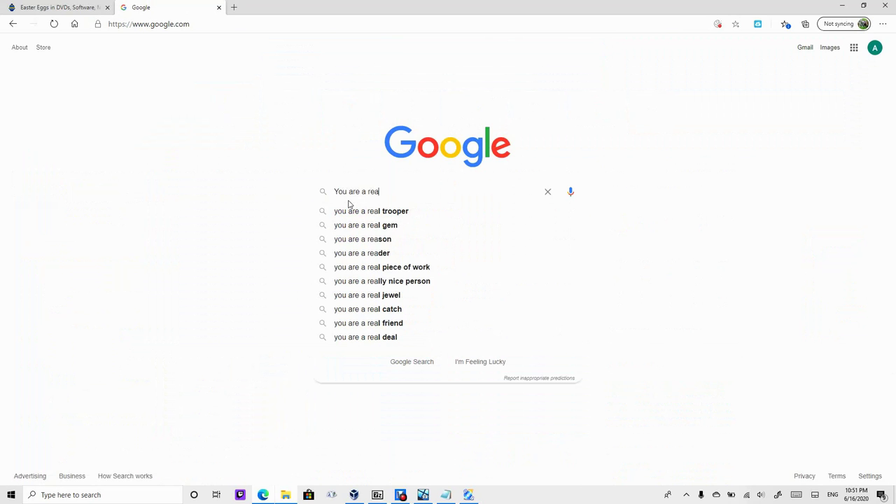
{"action": "type", "text": "l rascal"}
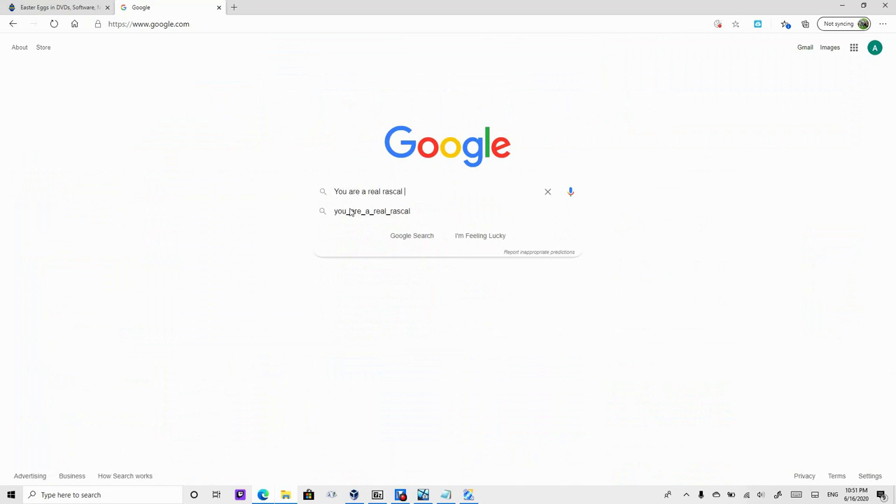
{"action": "left_click", "coordinate": [351, 211]}
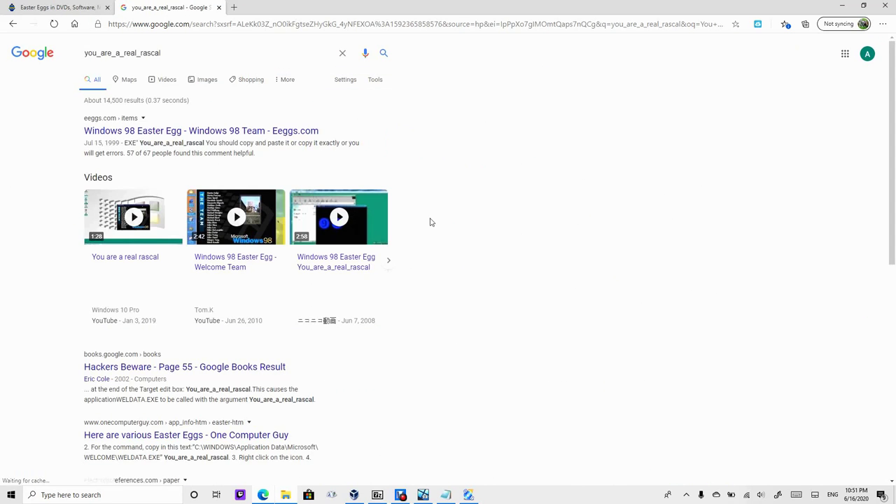
Open the Software Tips and Tricks search result and read its Windows 98 Team and Registration Wizard hidden credits instructions.
{"action": "scroll", "coordinate": [881, 173], "scroll_direction": "down", "scroll_amount": 4}
{"action": "scroll", "coordinate": [861, 216], "scroll_direction": "up", "scroll_amount": 2}
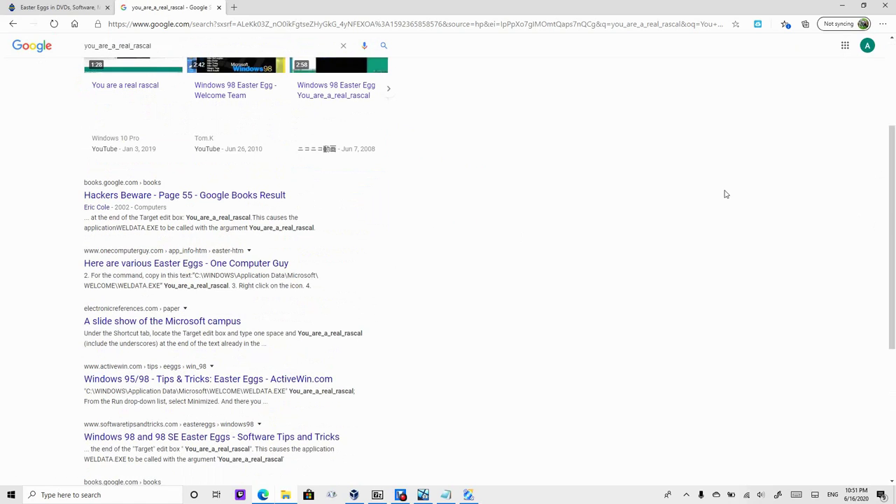
{"action": "left_click", "coordinate": [215, 262]}
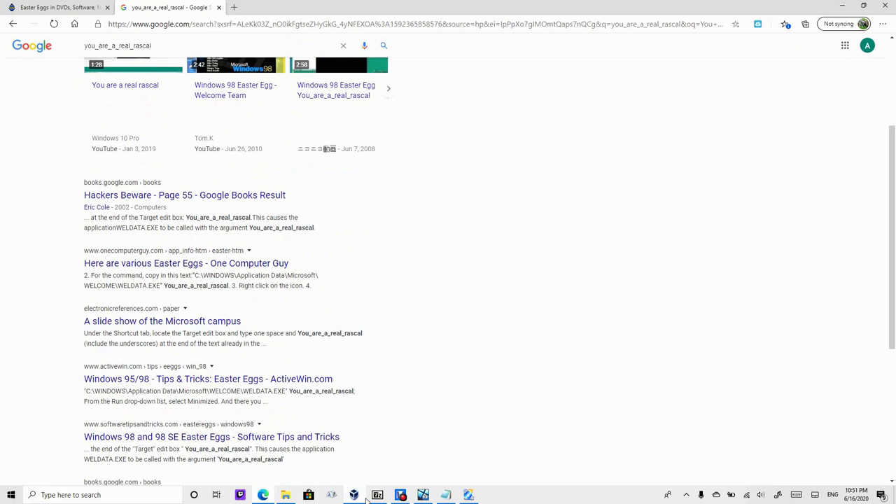
{"action": "left_click", "coordinate": [399, 494]}
{"action": "left_click", "coordinate": [375, 406]}
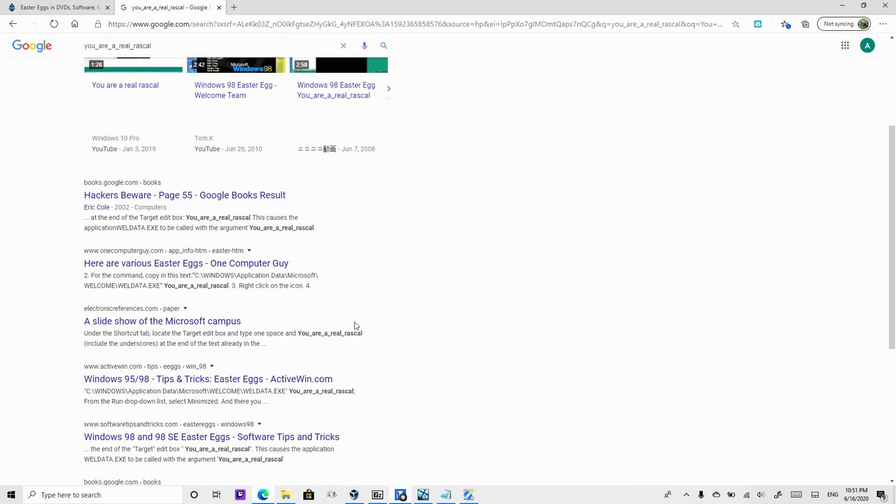
{"action": "left_click", "coordinate": [272, 436]}
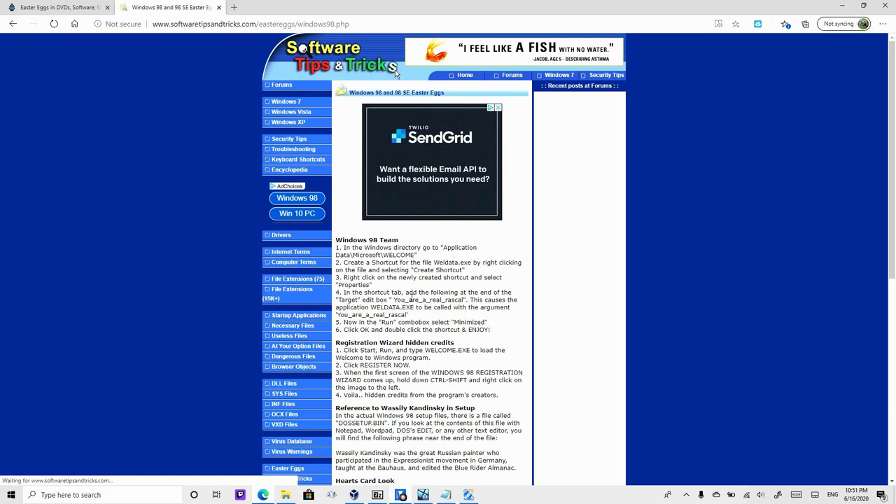
{"action": "left_click_drag", "start_coordinate": [365, 255], "coordinate": [431, 263]}
{"action": "left_click", "coordinate": [434, 270]}
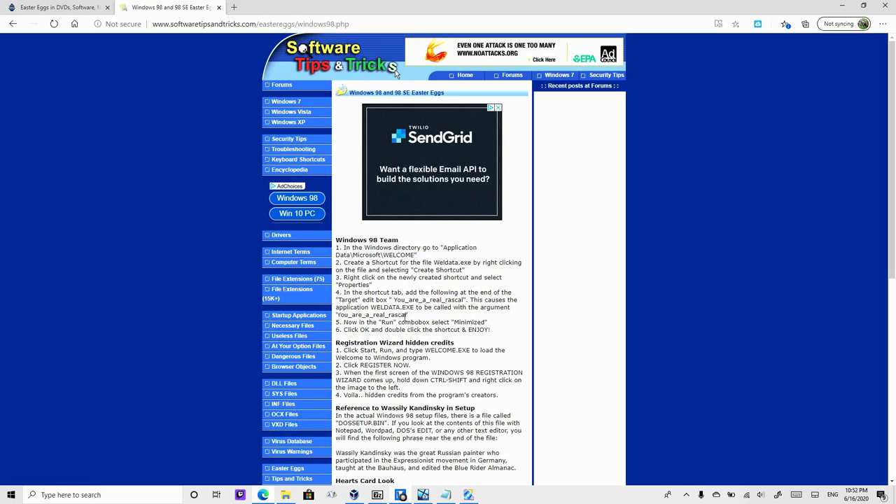
{"action": "left_click_drag", "start_coordinate": [402, 388], "coordinate": [526, 395]}
{"action": "left_click", "coordinate": [522, 395]}
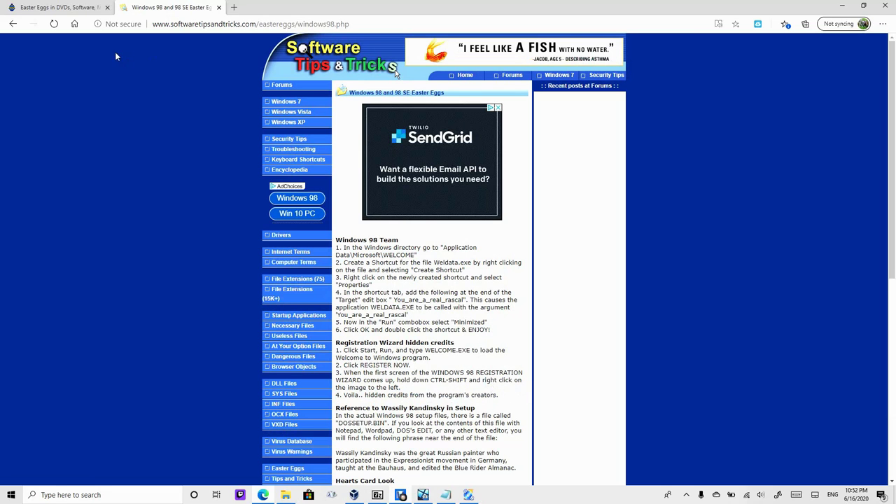
Read the Windows 98 Easter egg instructions on the ActiveWin search result, and return to the Windows 98 virtual machine.
{"action": "left_click", "coordinate": [13, 25]}
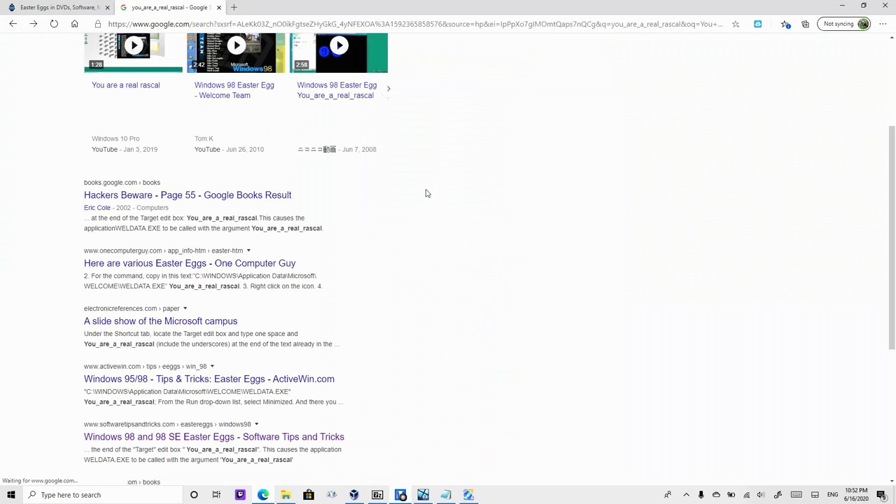
{"action": "left_click", "coordinate": [249, 383]}
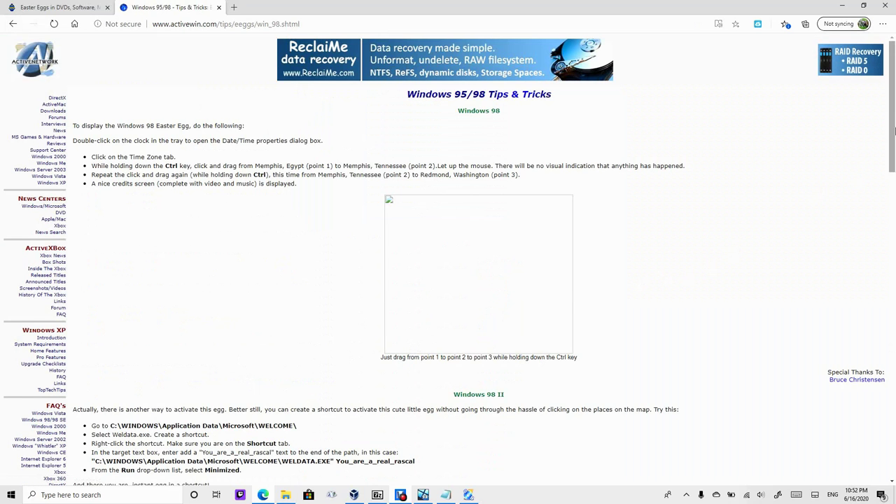
{"action": "scroll", "coordinate": [895, 179], "scroll_direction": "down", "scroll_amount": 2}
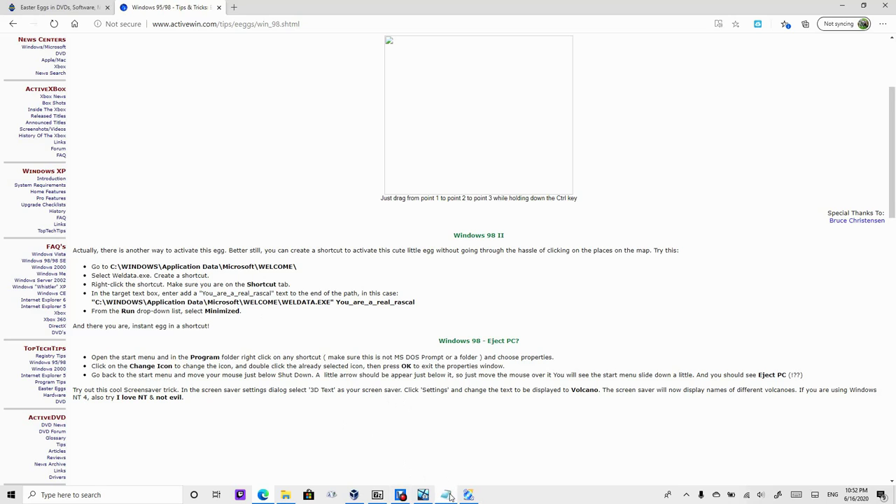
{"action": "left_click", "coordinate": [428, 499]}
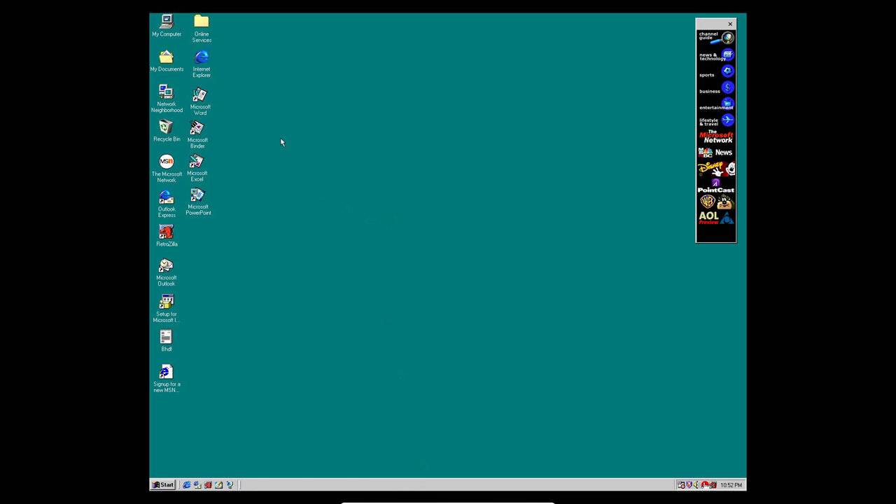
Open the Windows folder on drive C: from My Computer and show its files.
{"action": "double_click", "coordinate": [168, 25]}
{"action": "double_click", "coordinate": [372, 146]}
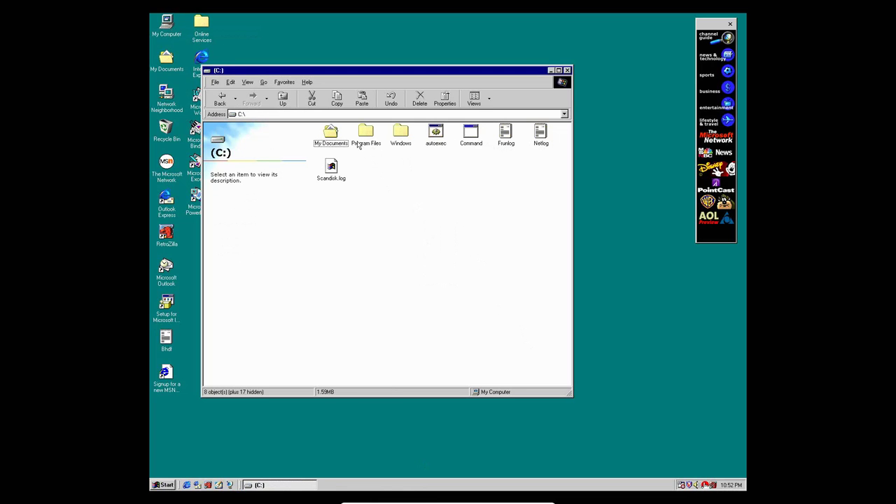
{"action": "double_click", "coordinate": [405, 140]}
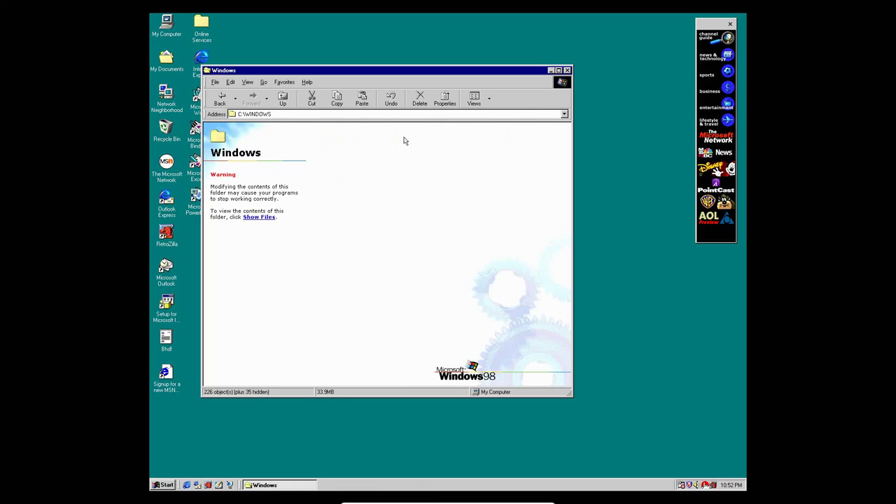
{"action": "left_click", "coordinate": [258, 217]}
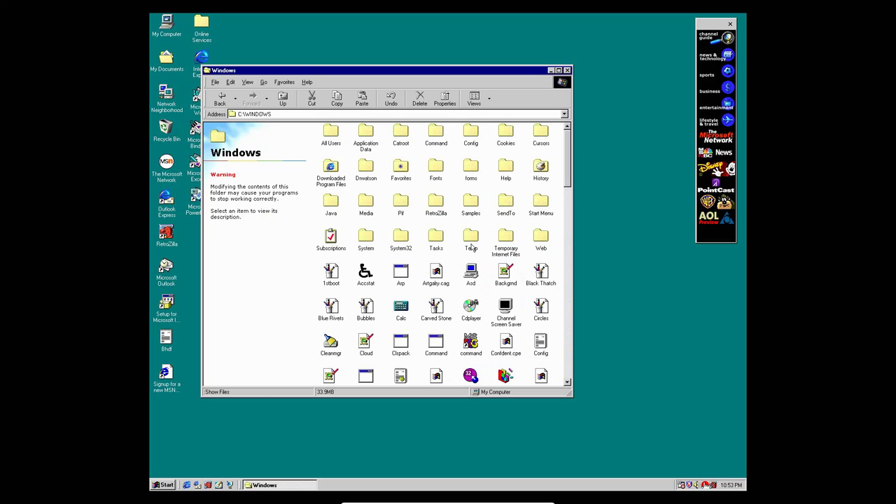
Open the Welcome folder inside the Windows folder's Application Data\Microsoft subfolder.
{"action": "left_click", "coordinate": [363, 141]}
{"action": "double_click", "coordinate": [363, 141]}
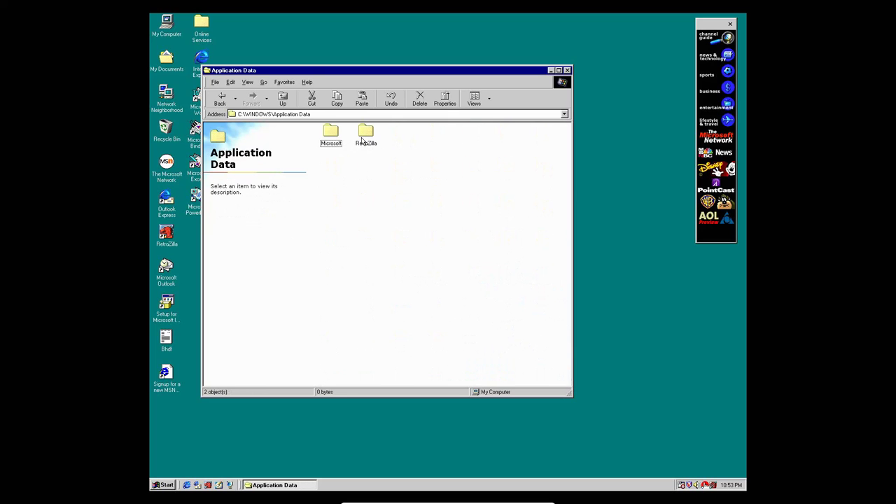
{"action": "double_click", "coordinate": [331, 140]}
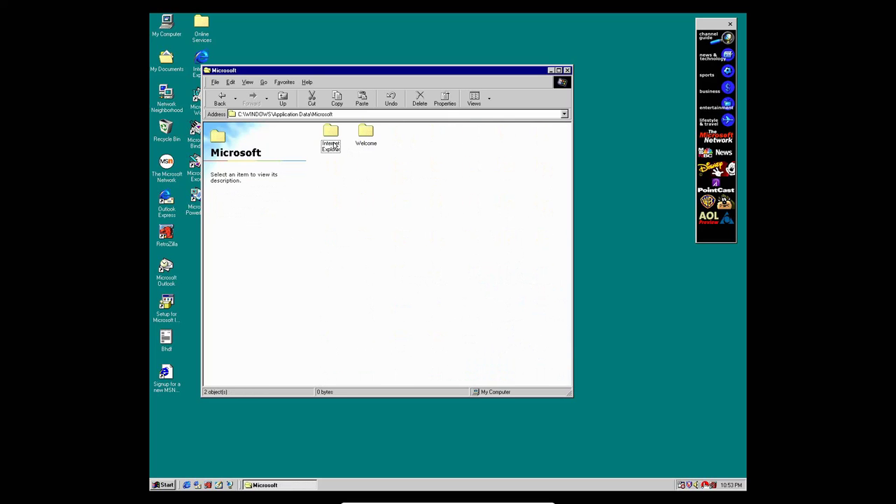
{"action": "double_click", "coordinate": [365, 135]}
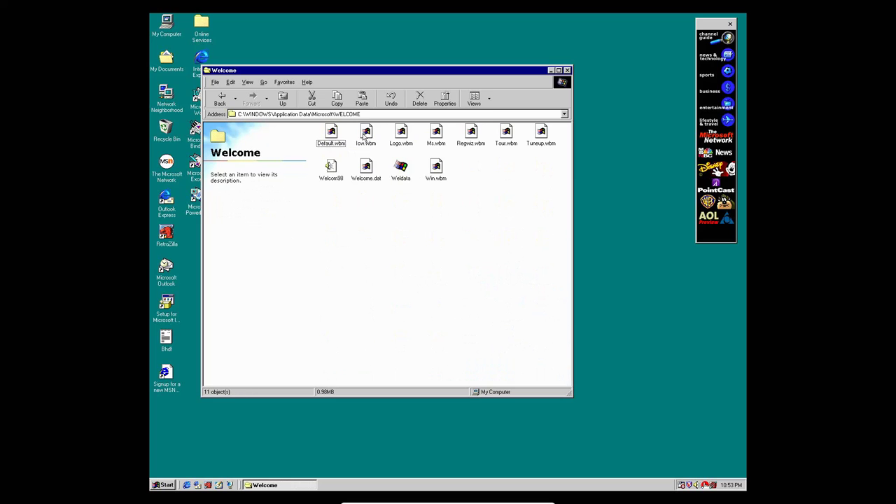
Create a shortcut to Weldata.exe and place it in the empty area below the files in the Welcome folder.
{"action": "left_click", "coordinate": [404, 179]}
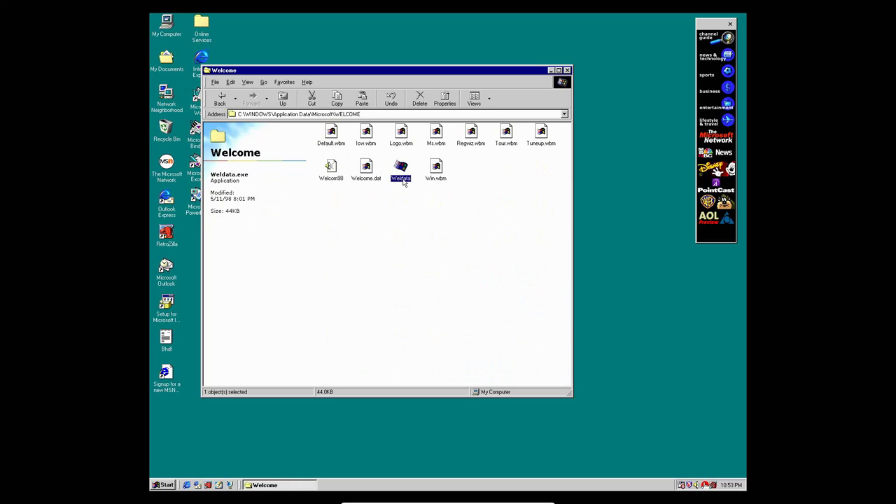
{"action": "left_click", "coordinate": [404, 256]}
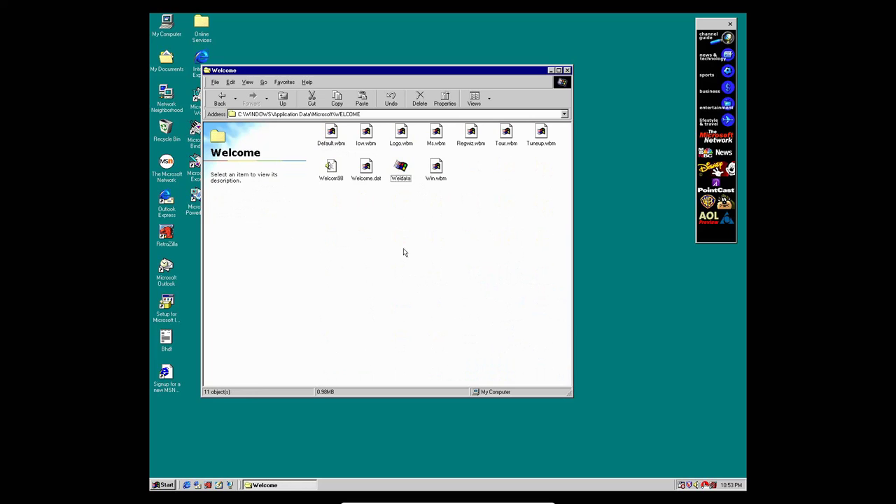
{"action": "left_click", "coordinate": [402, 166]}
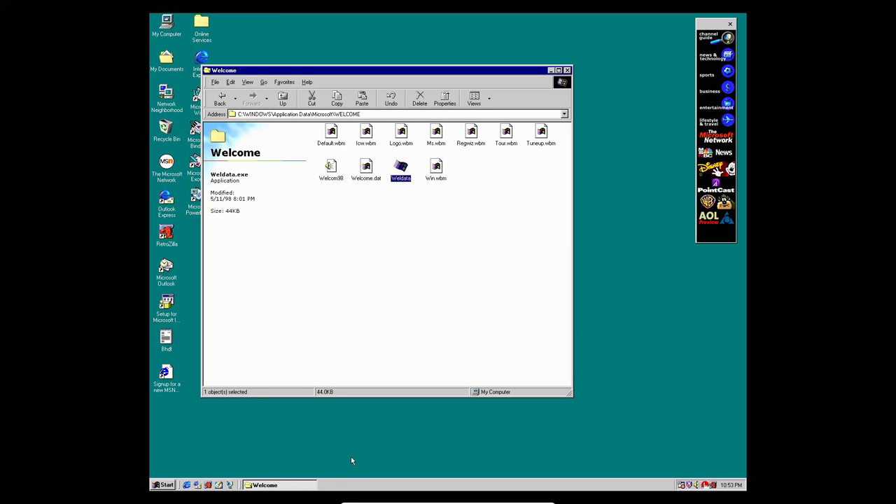
{"action": "right_click", "coordinate": [410, 168]}
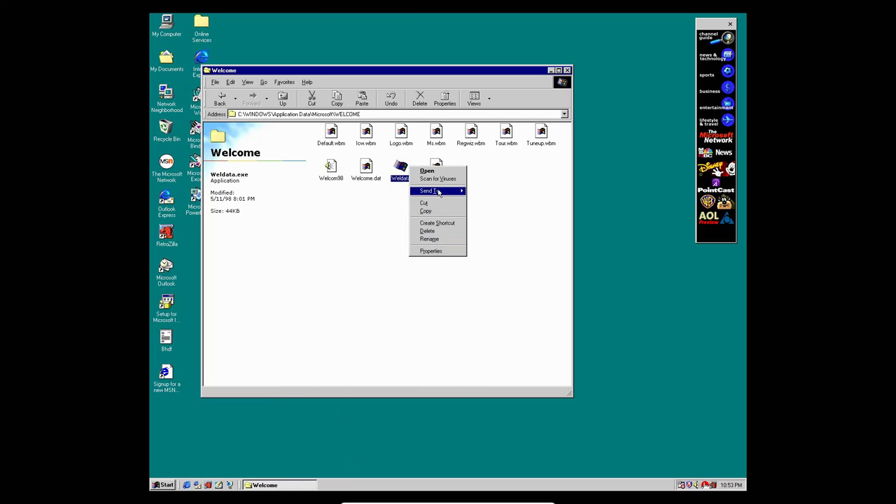
{"action": "left_click", "coordinate": [438, 223]}
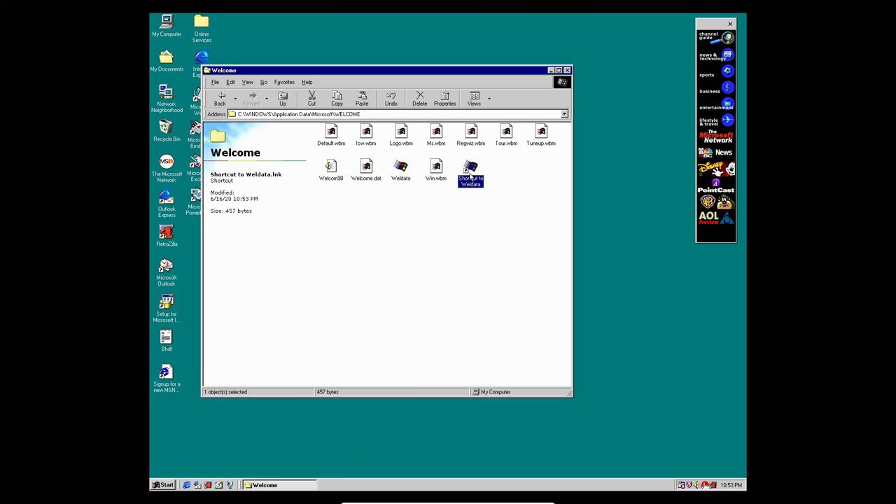
{"action": "left_click", "coordinate": [646, 301]}
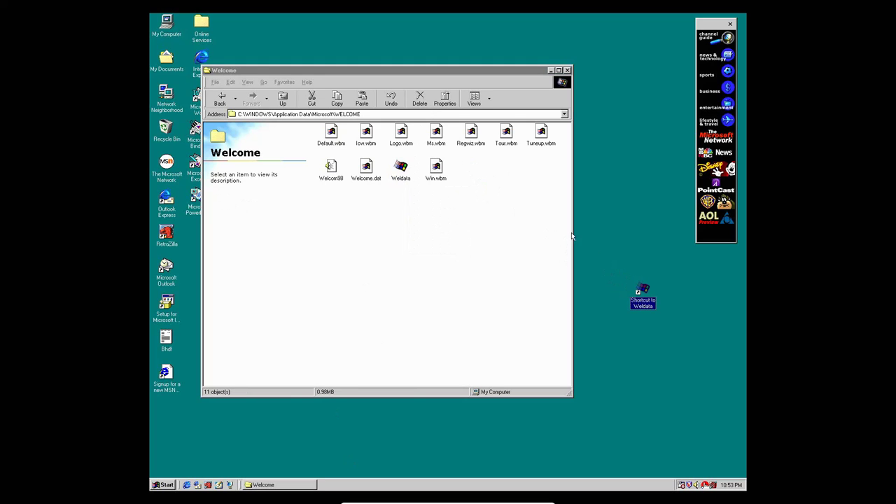
{"action": "left_click_drag", "start_coordinate": [647, 296], "coordinate": [497, 210]}
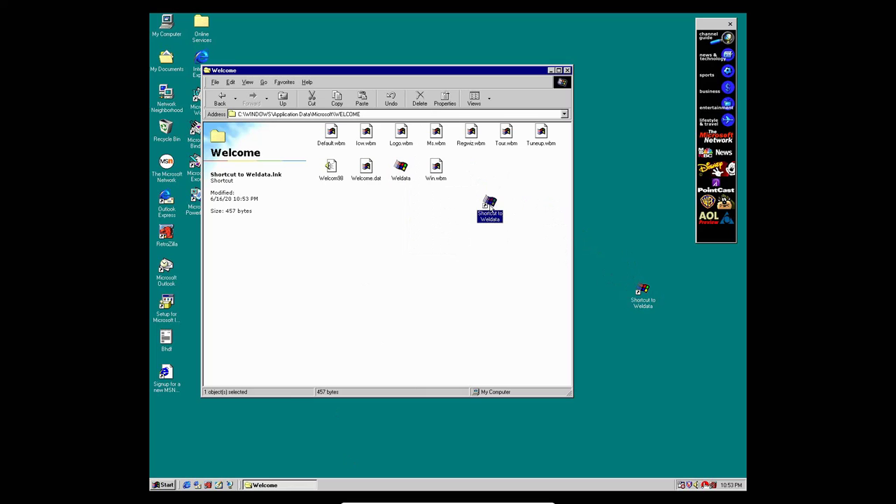
Append the argument You_are_a_real_rascal after WELDATA.EXE in the target of the Weldata shortcut's properties.
{"action": "right_click", "coordinate": [490, 206]}
{"action": "left_click", "coordinate": [523, 279]}
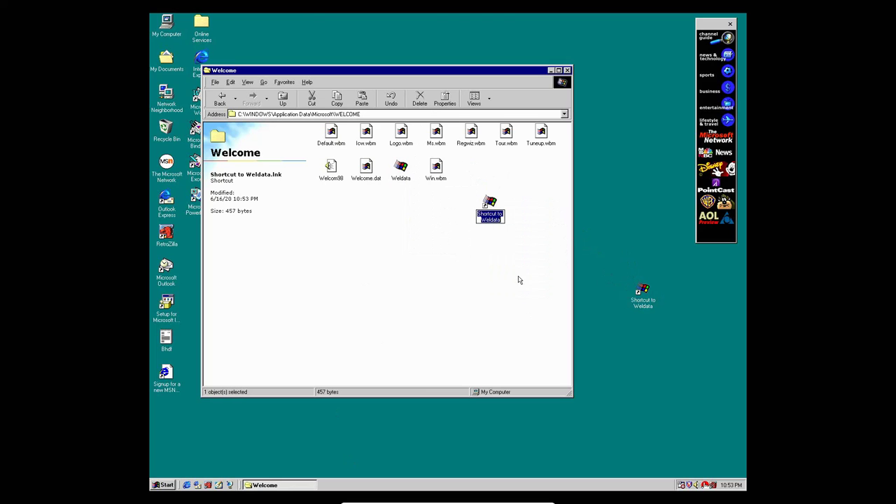
{"action": "right_click", "coordinate": [490, 205]}
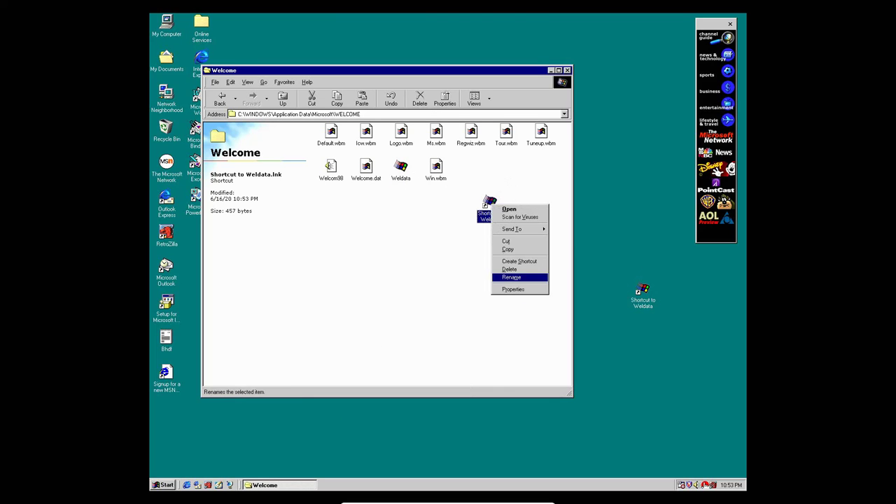
{"action": "left_click", "coordinate": [512, 289]}
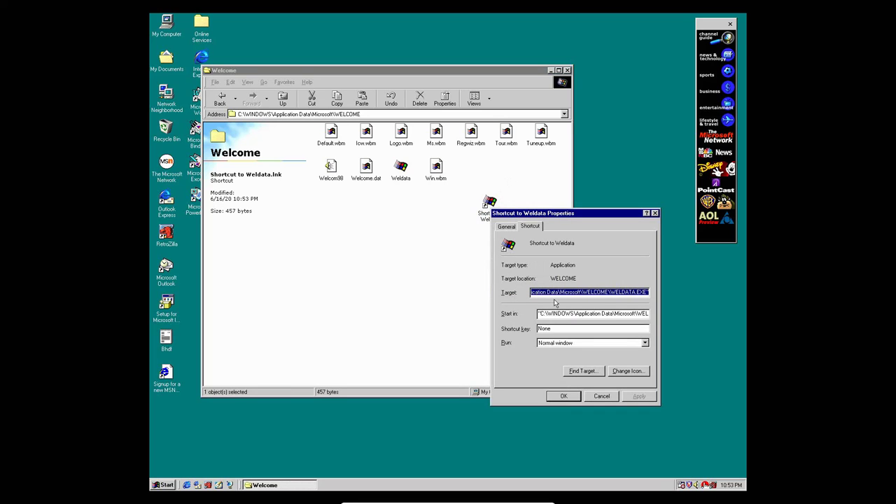
{"action": "left_click", "coordinate": [648, 293]}
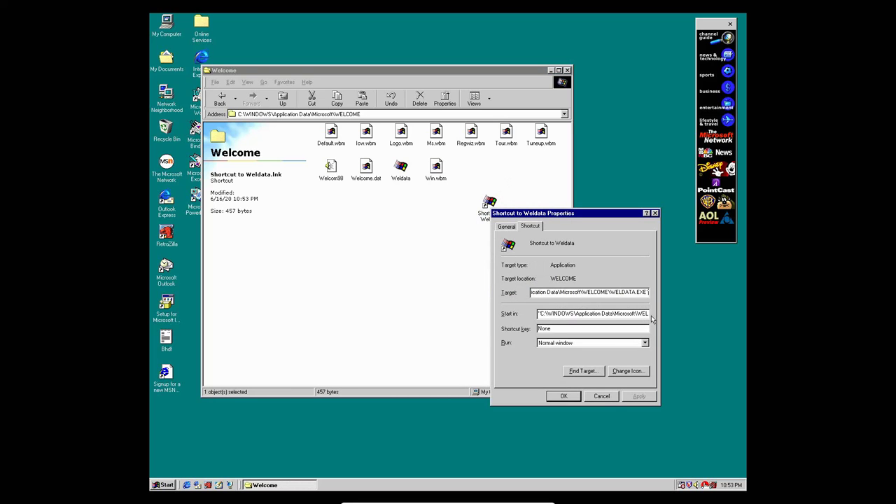
{"action": "type", "text": "/"}
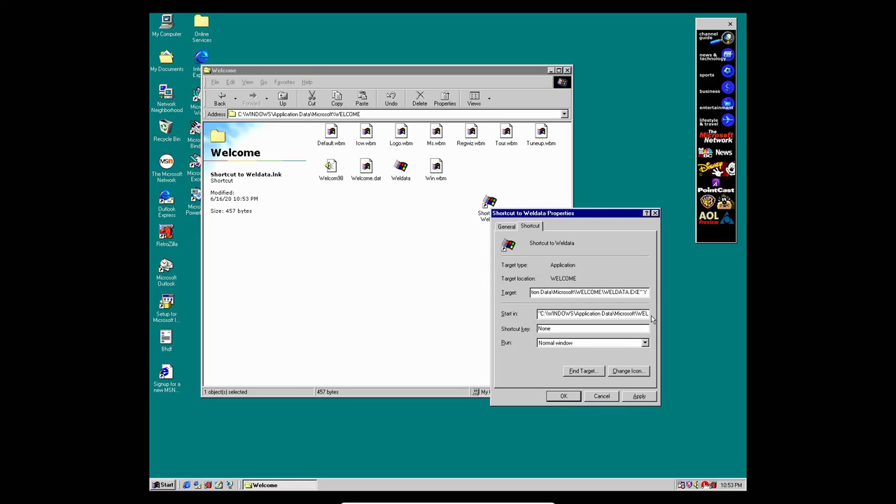
{"action": "type", "text": "ou_c"}
{"action": "type", "text": "re"}
{"action": "type", "text": "_a"}
{"action": "type", "text": "_real"}
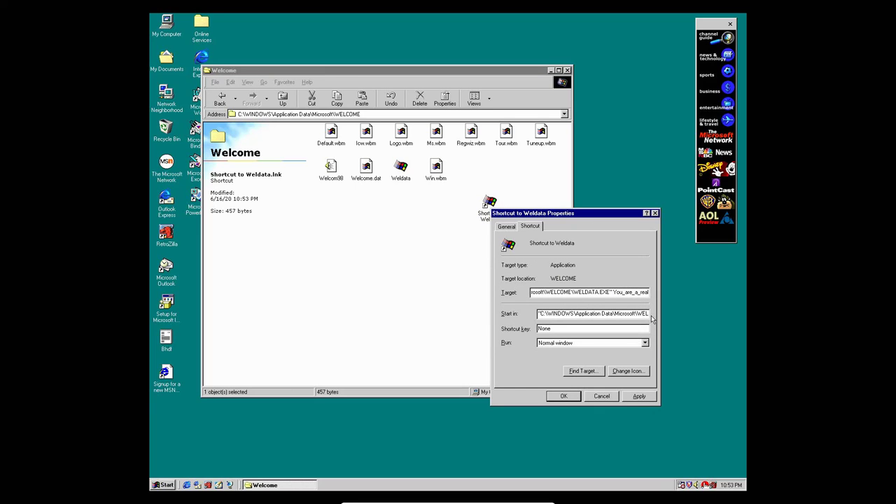
{"action": "type", "text": "_rascal"}
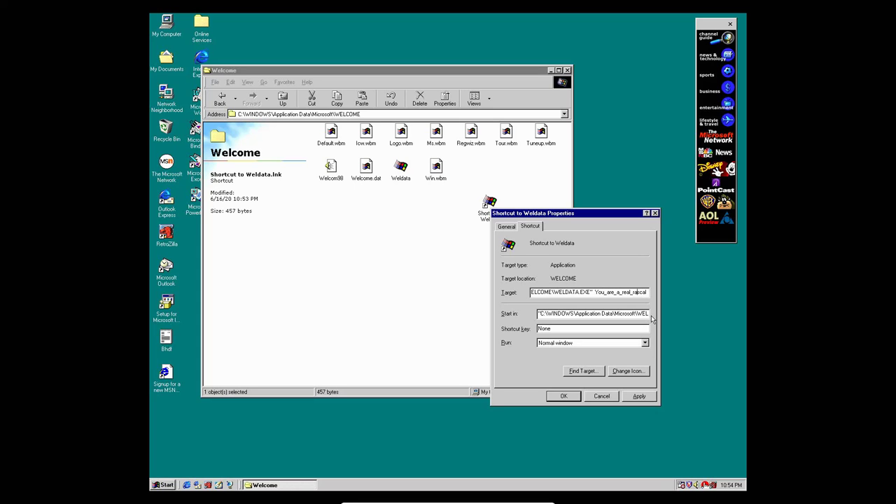
Set the Weldata shortcut to run Minimized, apply the changes and close its properties.
{"action": "left_click", "coordinate": [507, 226]}
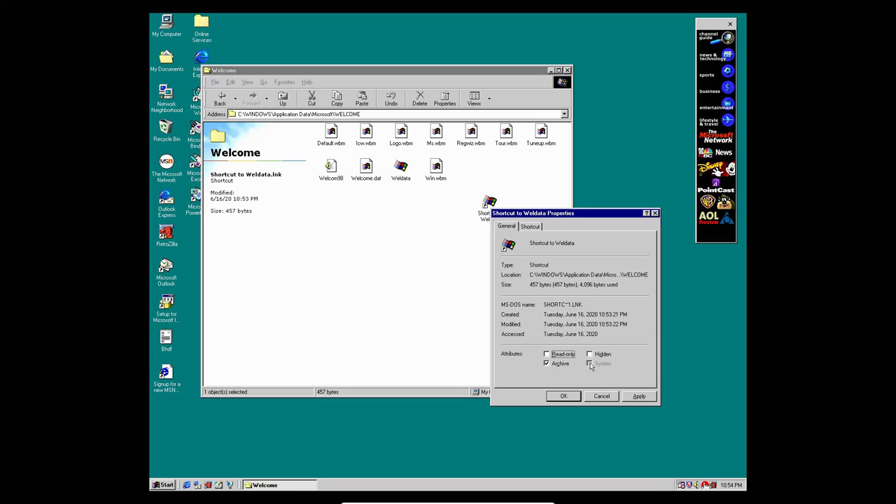
{"action": "left_click", "coordinate": [534, 227]}
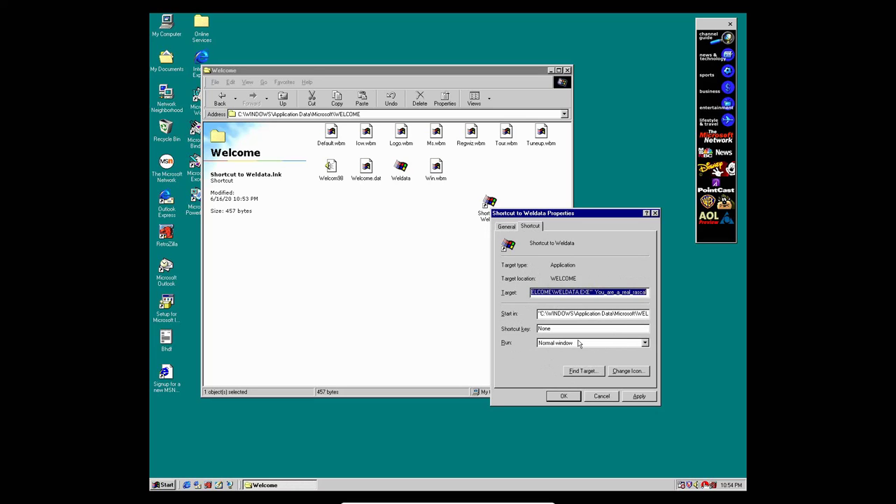
{"action": "left_click", "coordinate": [594, 341]}
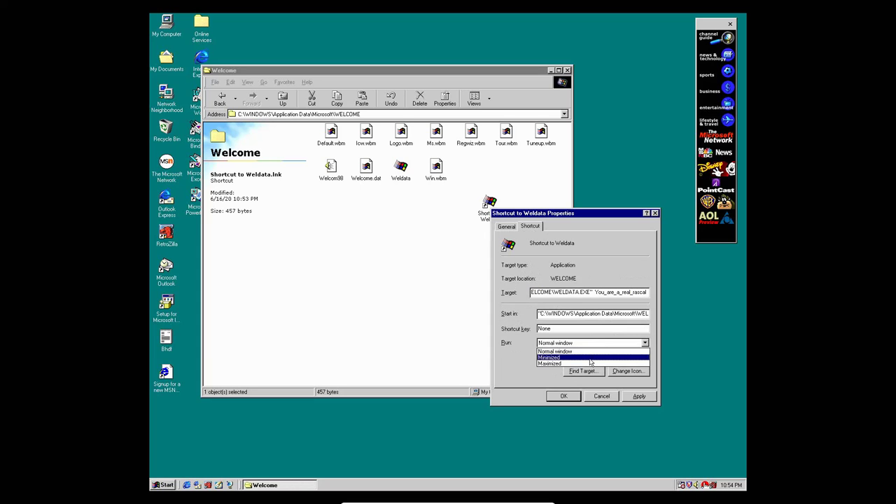
{"action": "left_click", "coordinate": [589, 360]}
{"action": "left_click", "coordinate": [640, 396]}
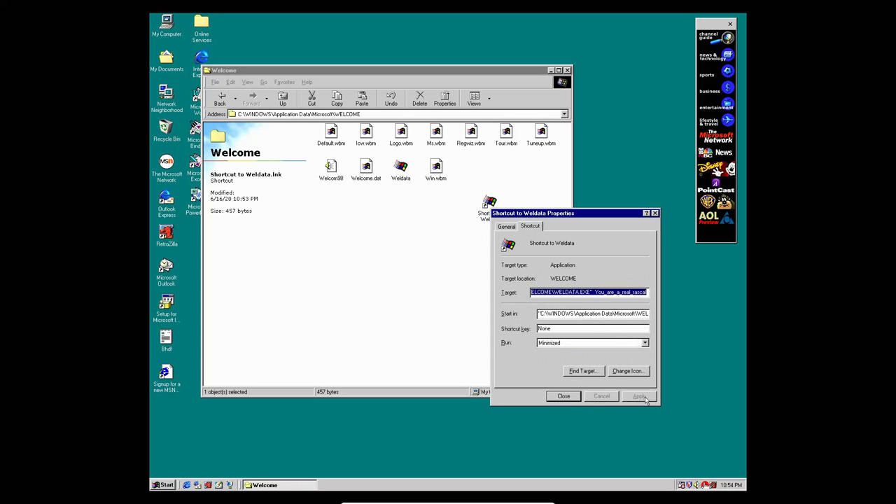
{"action": "left_click", "coordinate": [655, 213]}
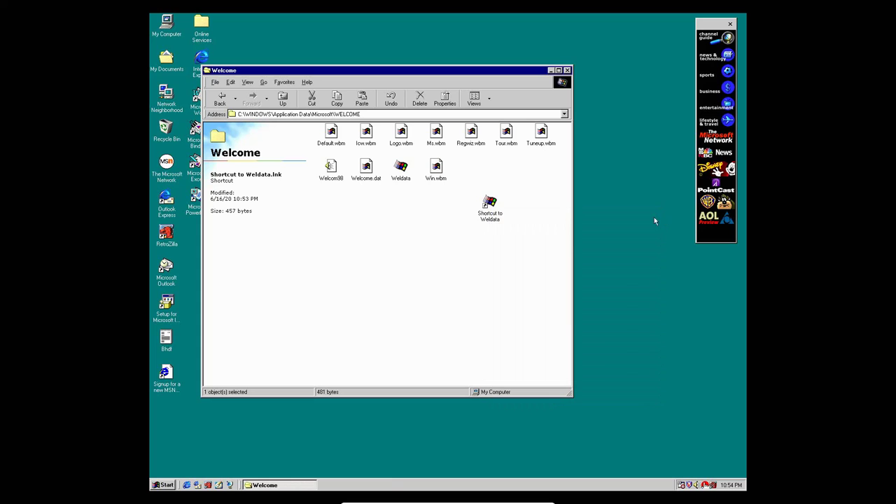
Run the Weldata shortcut, watch the Windows 98 Team credits, and close the credits window.
{"action": "double_click", "coordinate": [493, 218]}
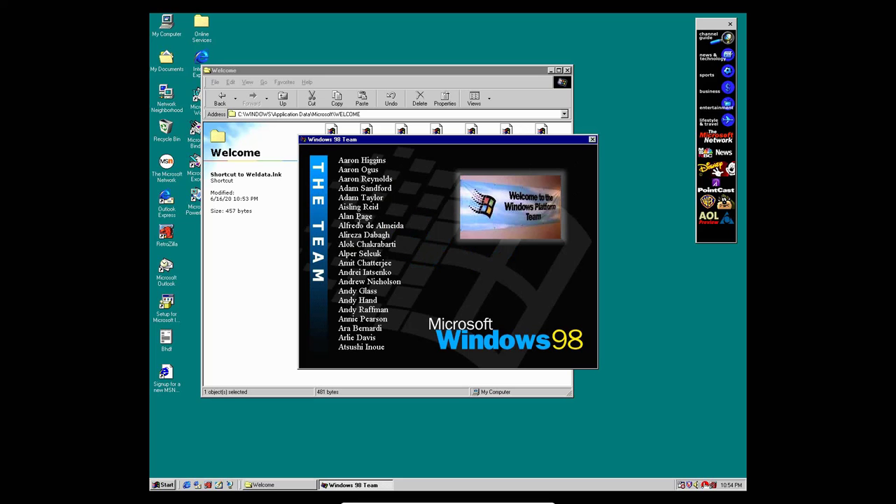
{"action": "left_click_drag", "start_coordinate": [376, 225], "coordinate": [406, 235]}
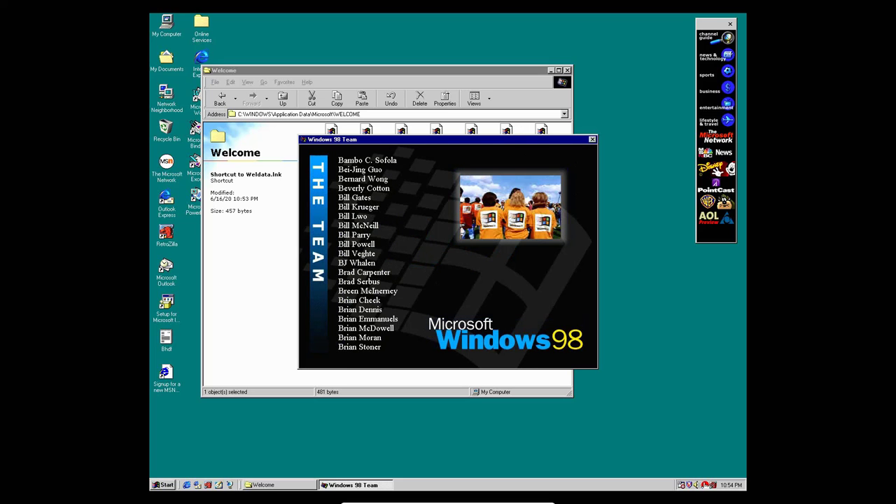
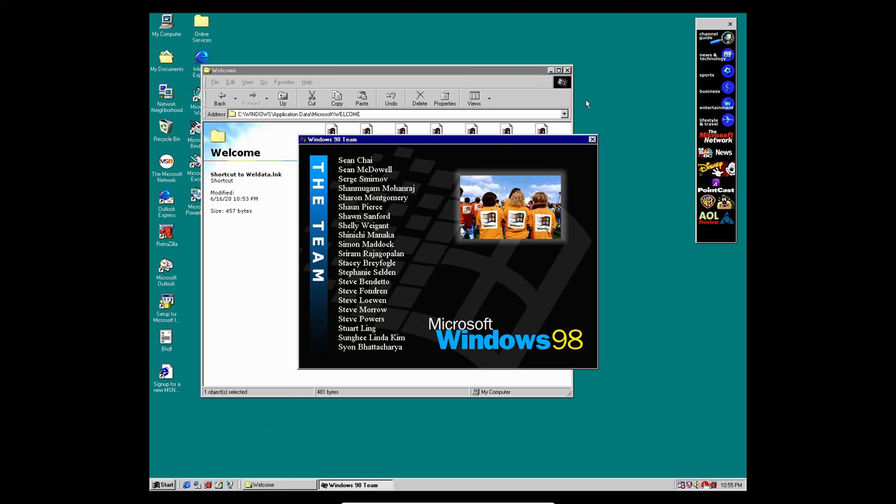
{"action": "left_click", "coordinate": [592, 140]}
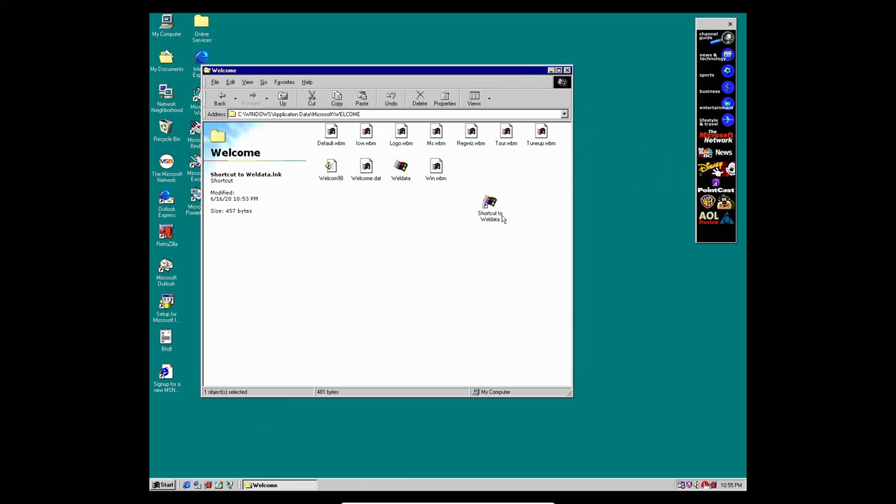
Move the Weldata shortcut next to Win.wbm in the Welcome folder and close the folder window.
{"action": "left_click_drag", "start_coordinate": [436, 290], "coordinate": [470, 179]}
{"action": "left_click", "coordinate": [471, 220]}
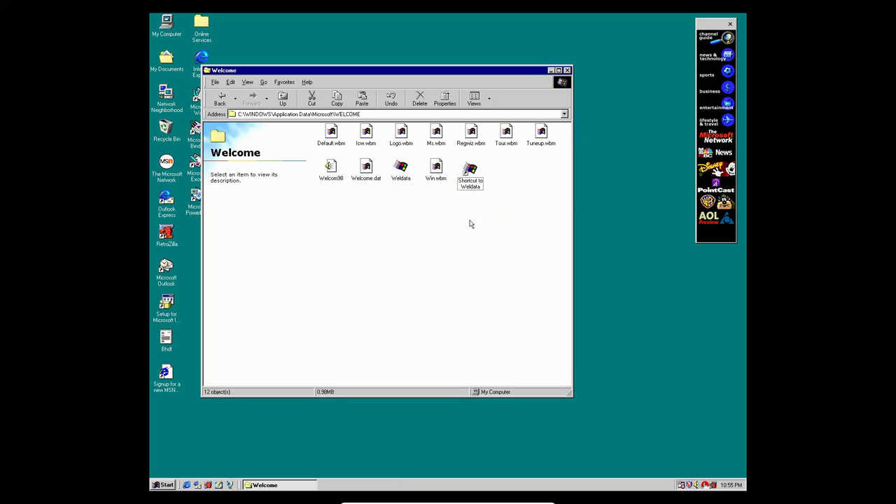
{"action": "left_click_drag", "start_coordinate": [526, 292], "coordinate": [496, 245]}
{"action": "left_click_drag", "start_coordinate": [497, 245], "coordinate": [571, 396]}
{"action": "left_click", "coordinate": [567, 71]}
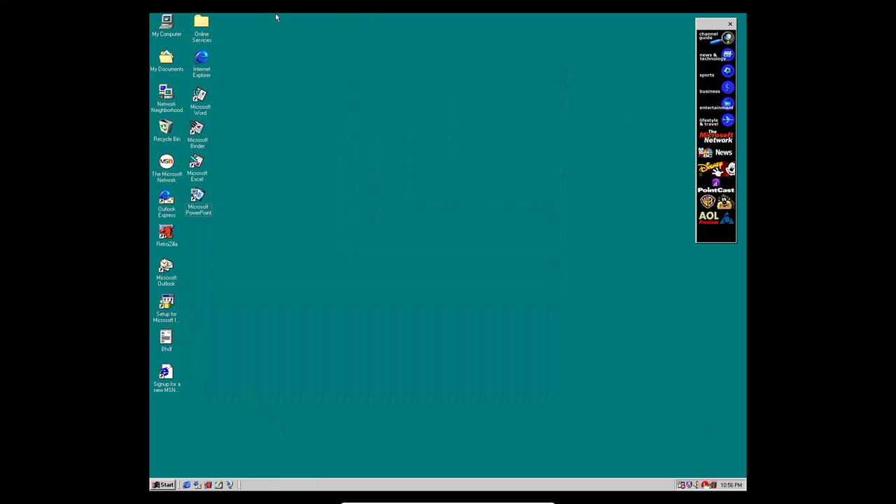
Open My Computer from the desktop.
{"action": "double_click", "coordinate": [175, 25]}
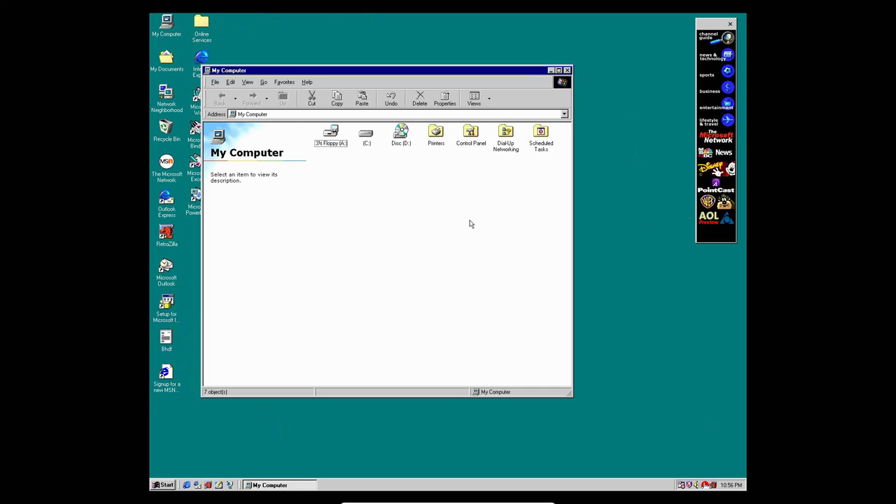